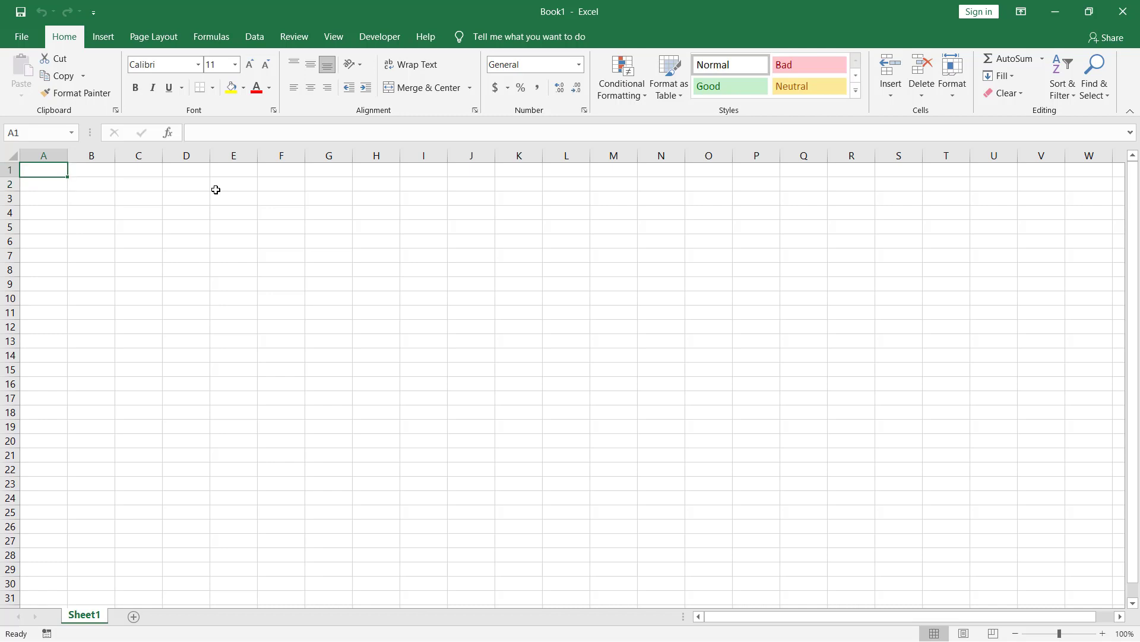
key(Down)
key(Up)
key(Down)
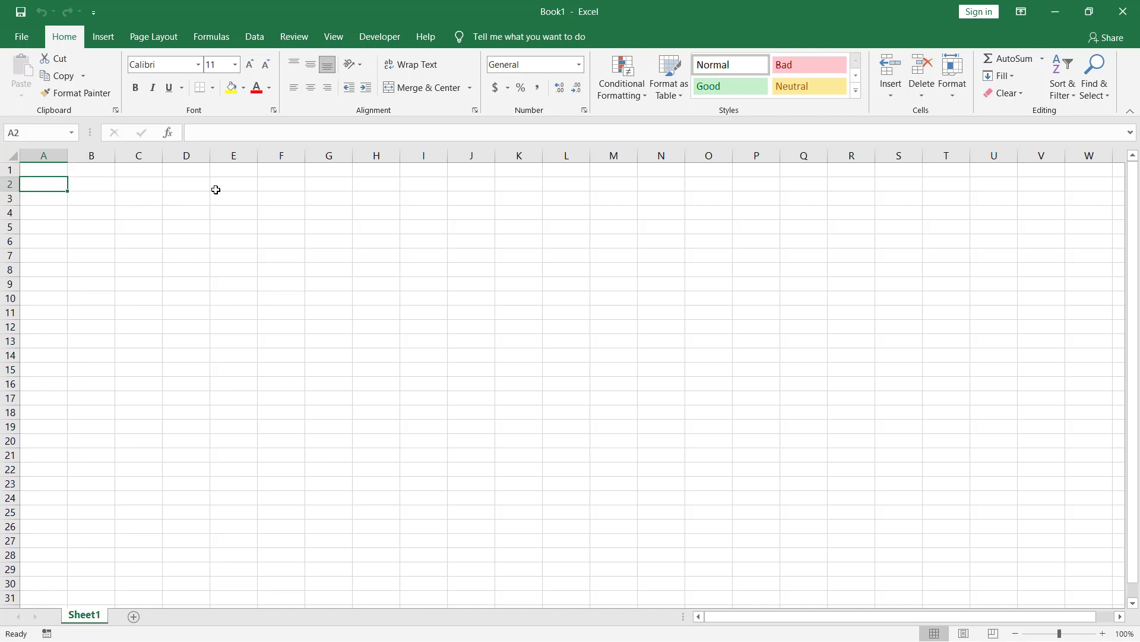
key(Up)
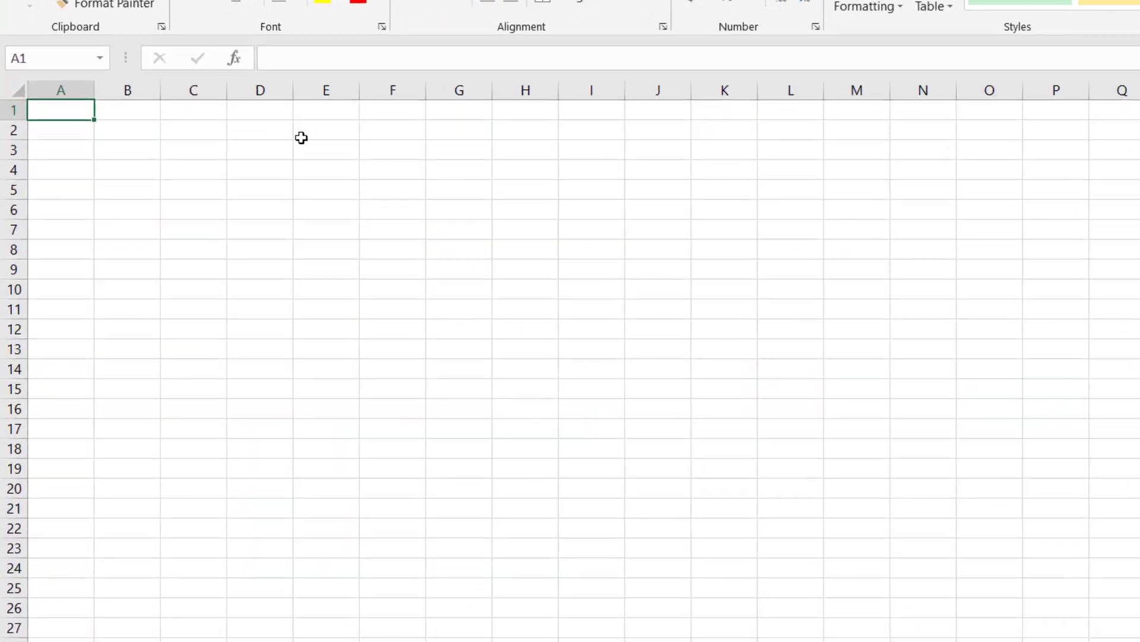
Step: Enter the report heading: "Laporan Penjualan" in A1, "Warung Usaha Keluarga" in A2 and the family business's name in A3
text(Lapo)
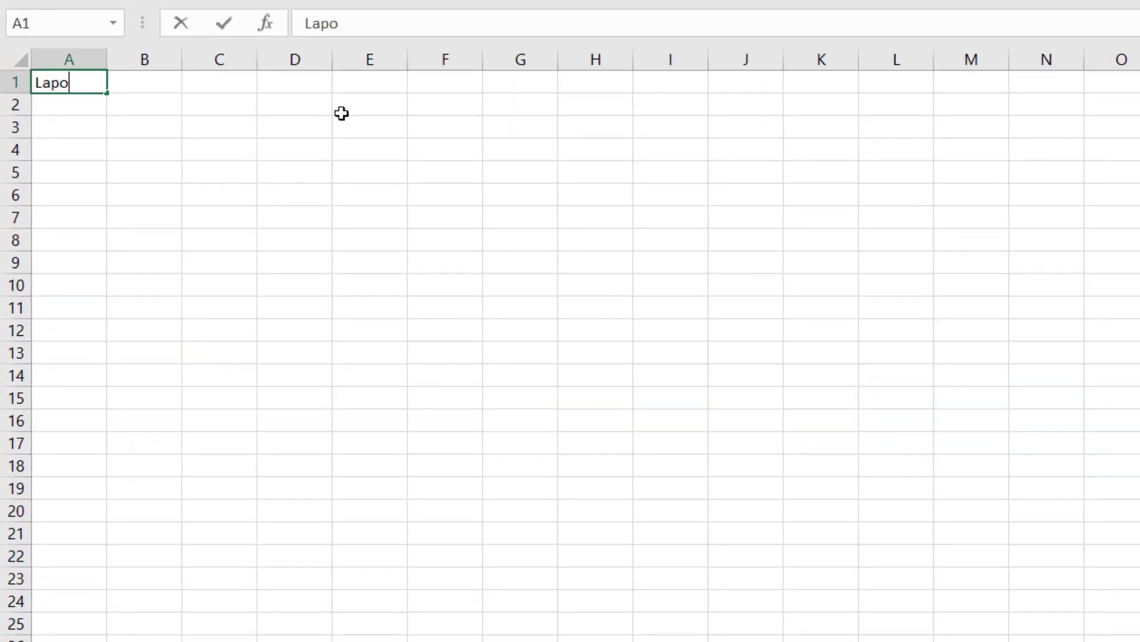
text(ran Penjualan)
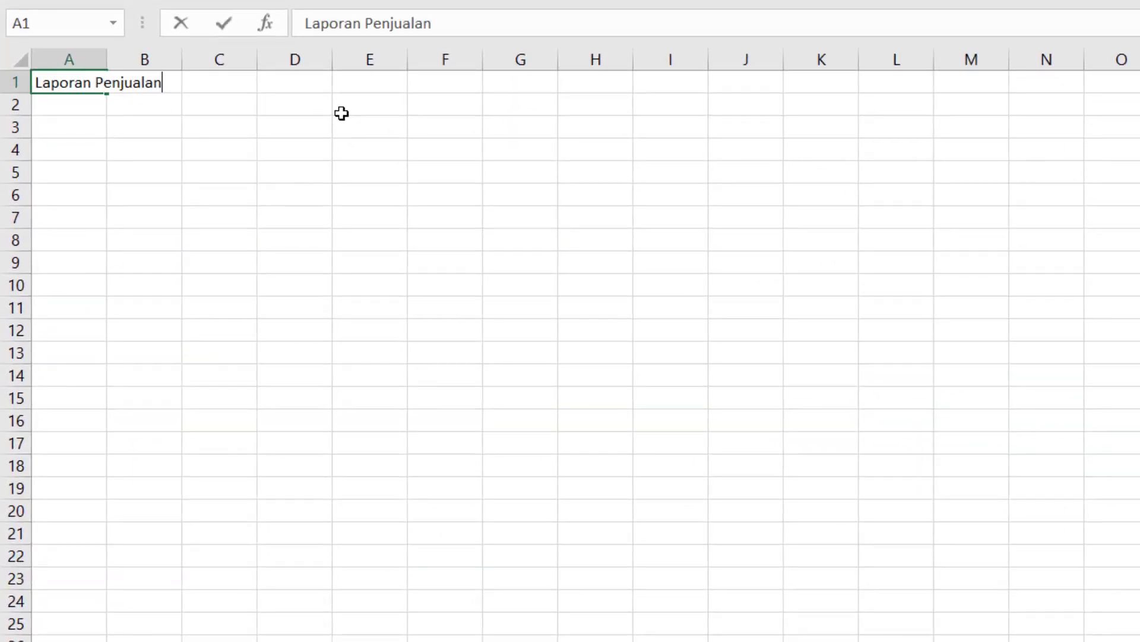
key(Return)
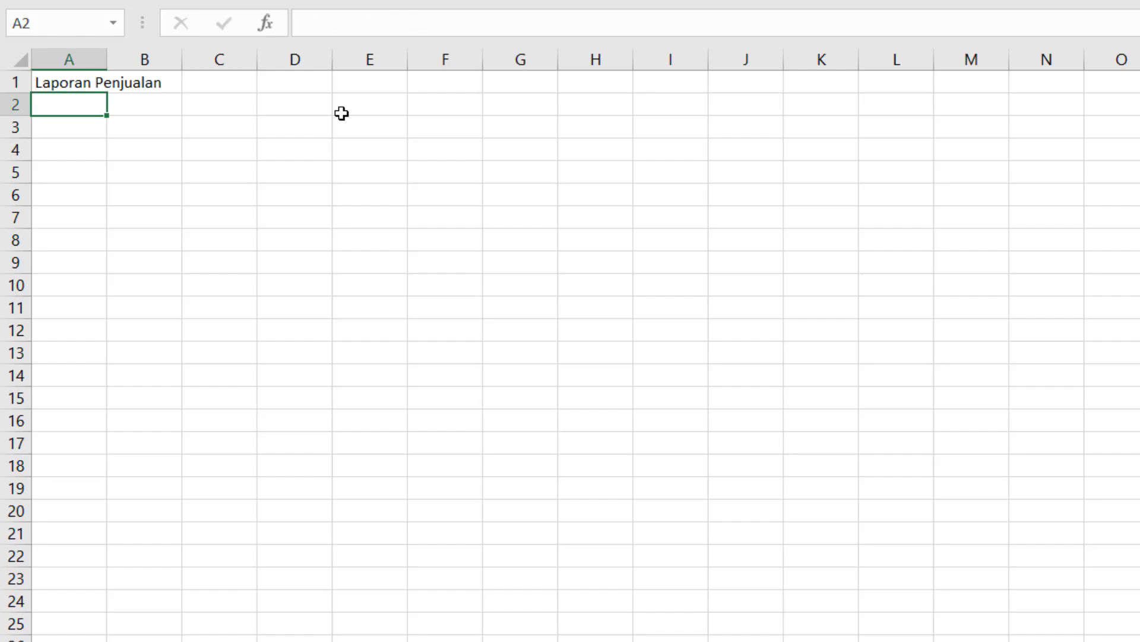
text(Warung U)
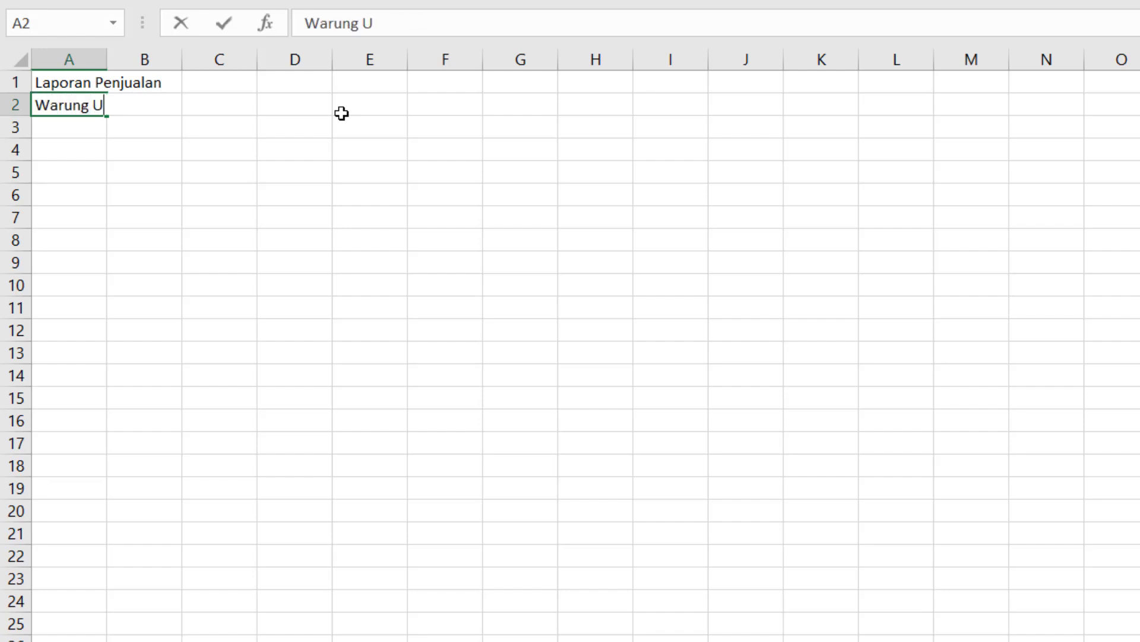
text(saha Kel)
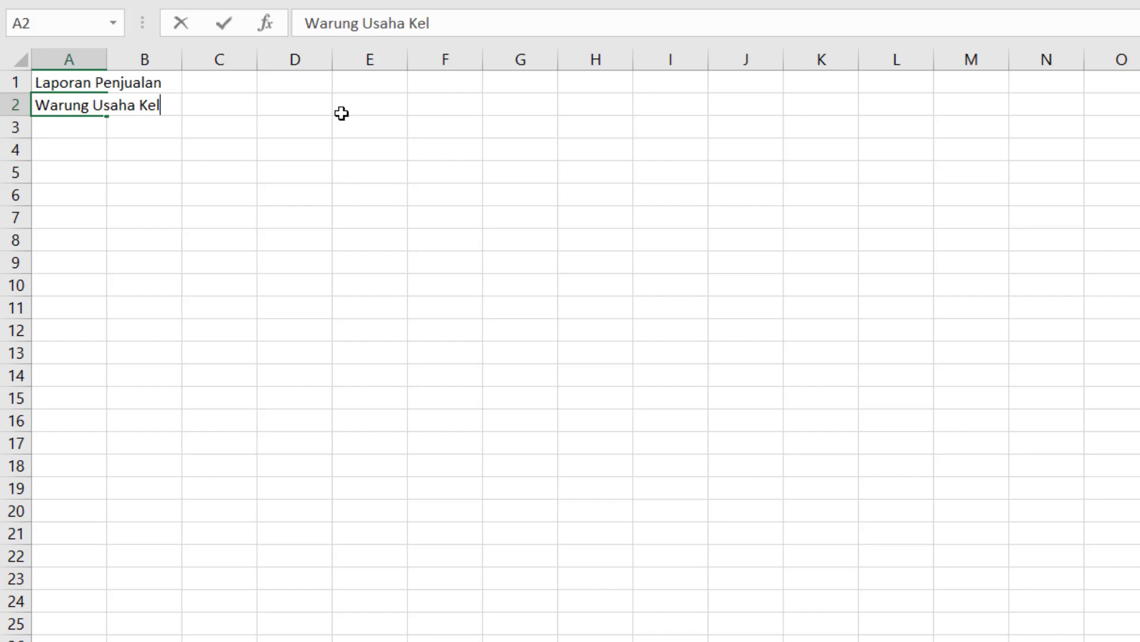
text(uarga)
key(Return)
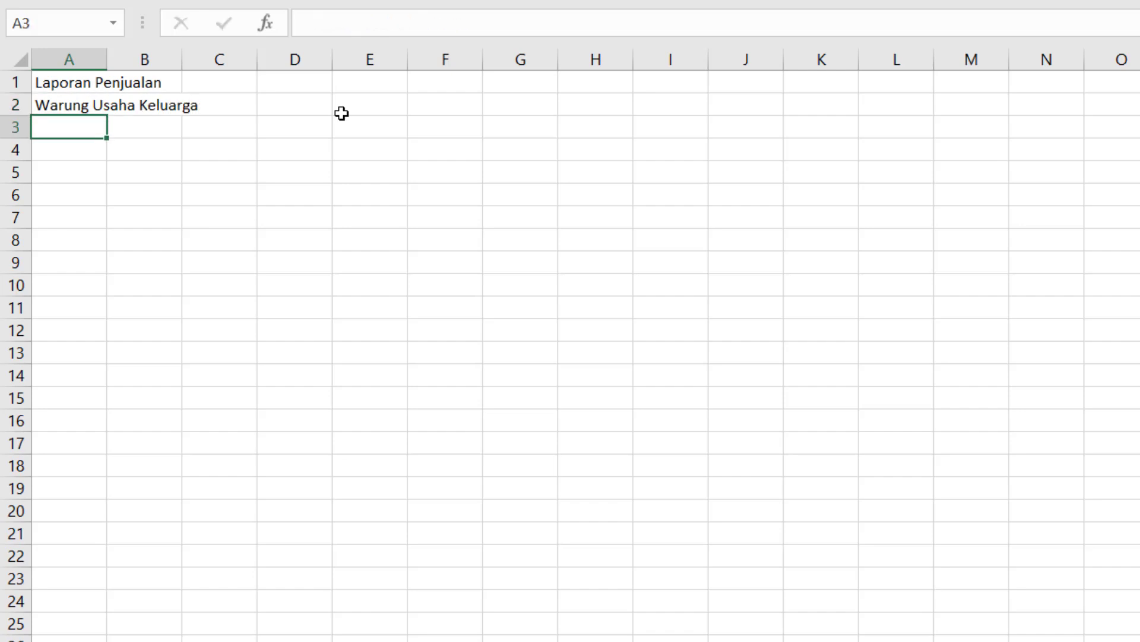
text(Jaka )
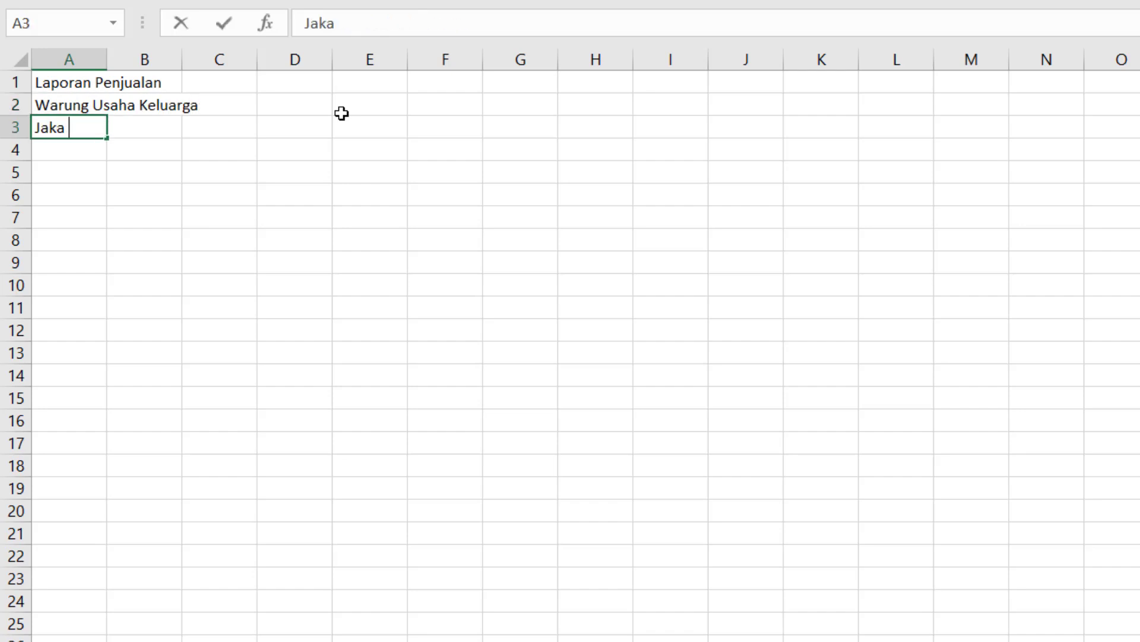
text(Sampurna)
key(Return)
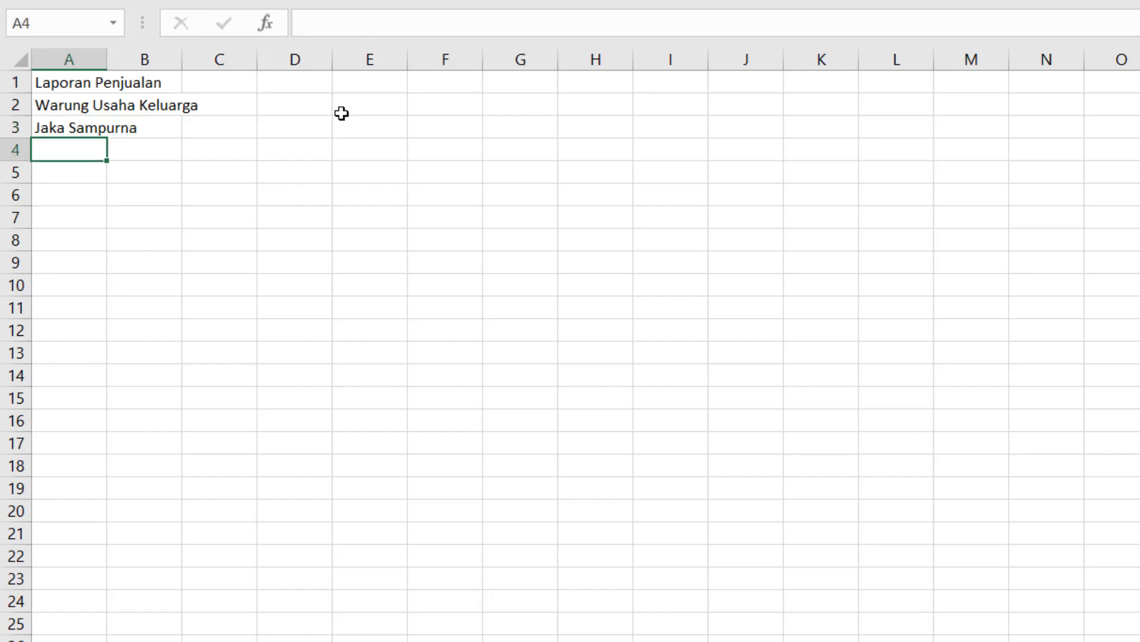
Step: Enter the column headers No, Nama Barang, Qty, Harga and Sub Total across cells A5 to E5
key(Return)
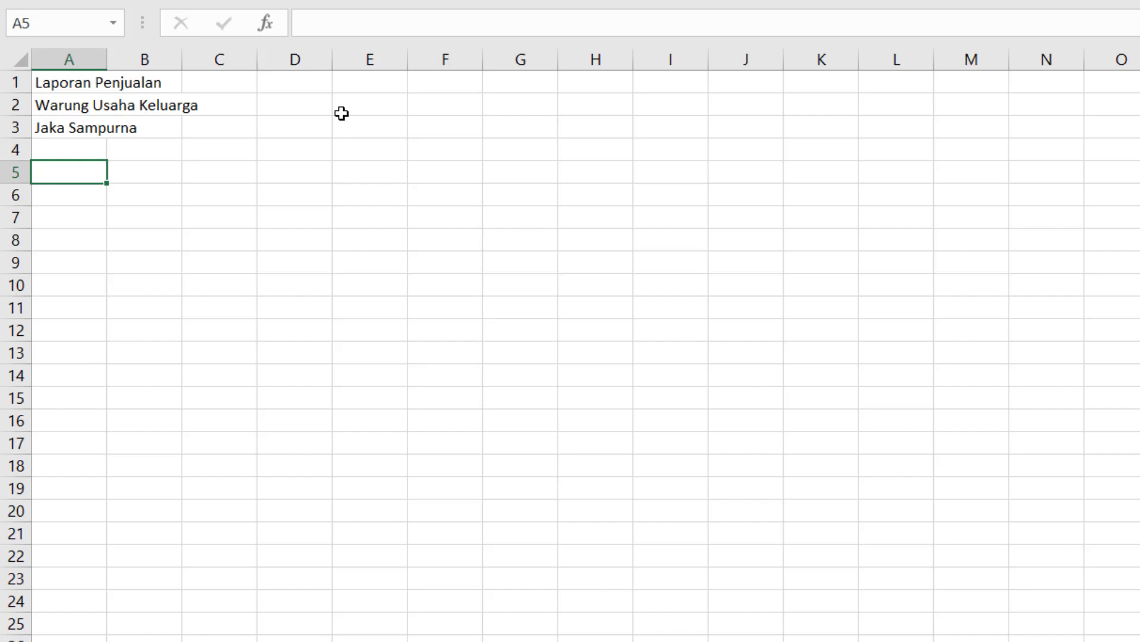
text(No)
key(Tab)
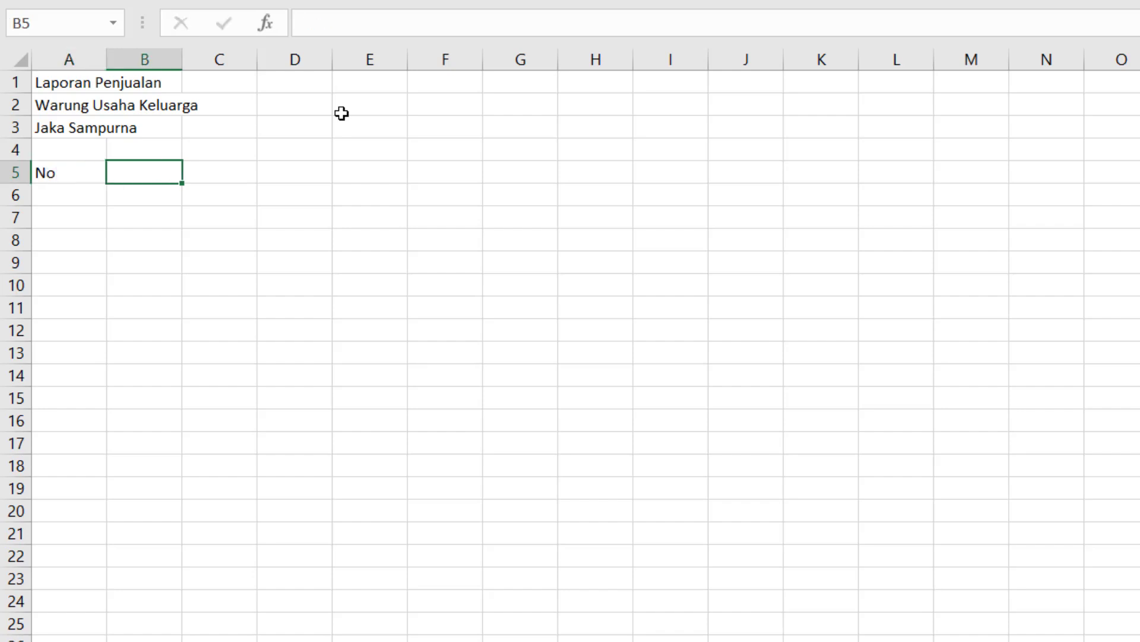
text(Nama Barang)
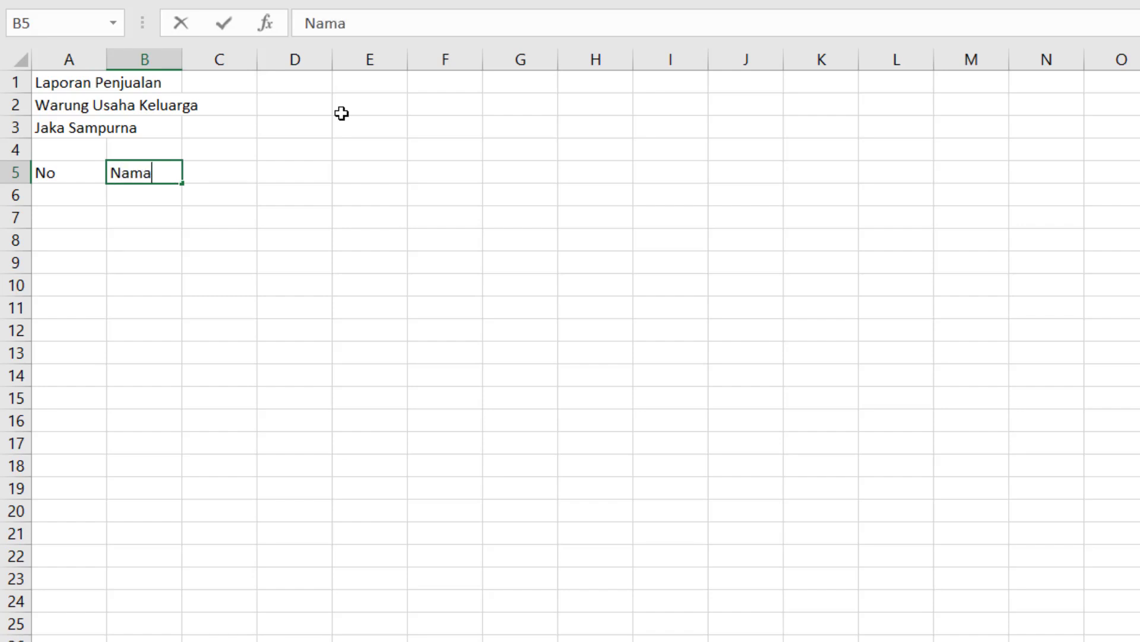
key(Tab)
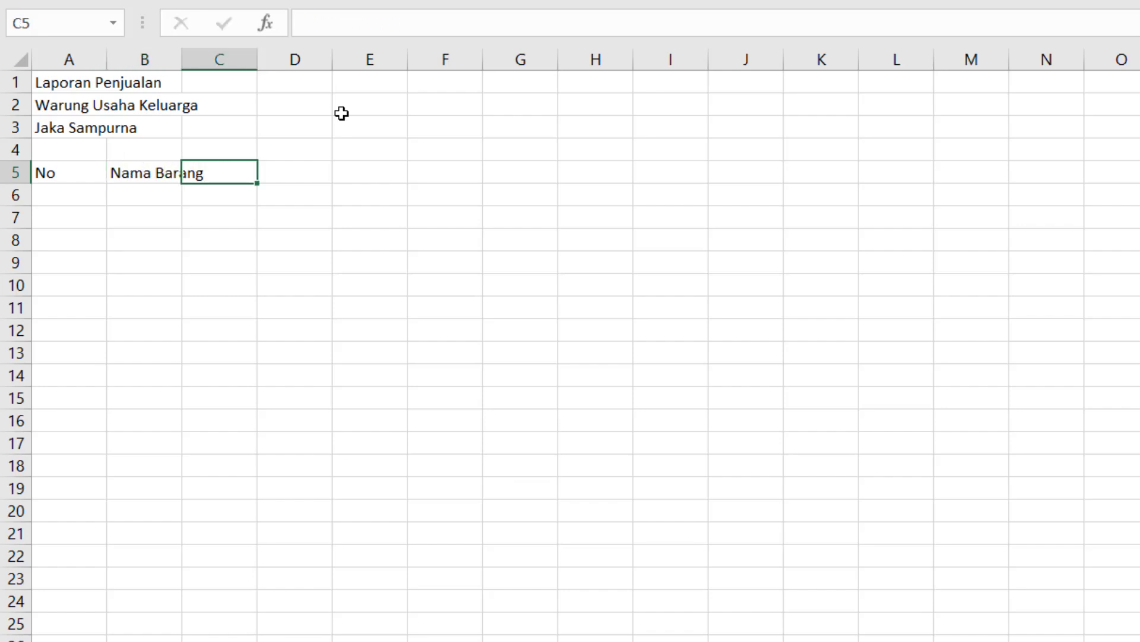
text(Qty)
key(Tab)
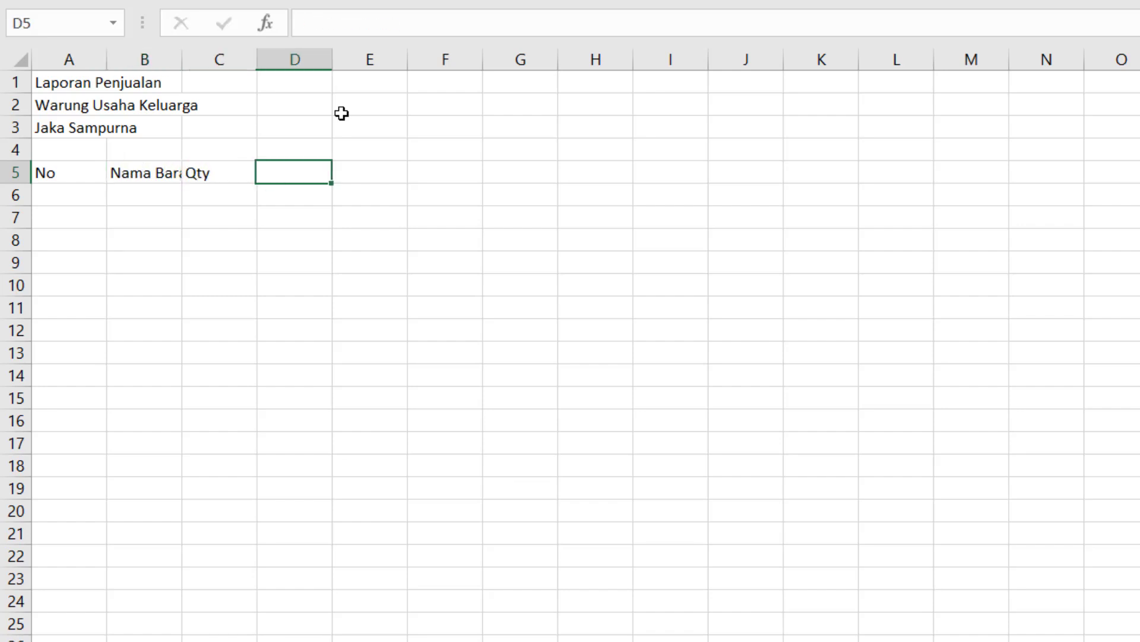
text(Harga)
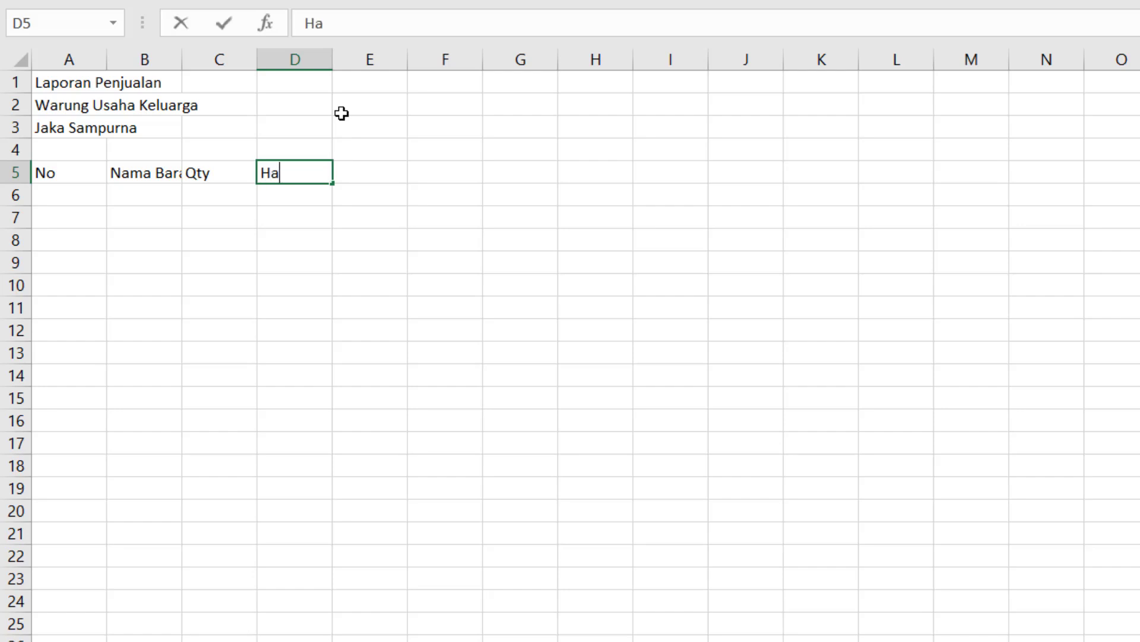
key(Tab)
text(Sub)
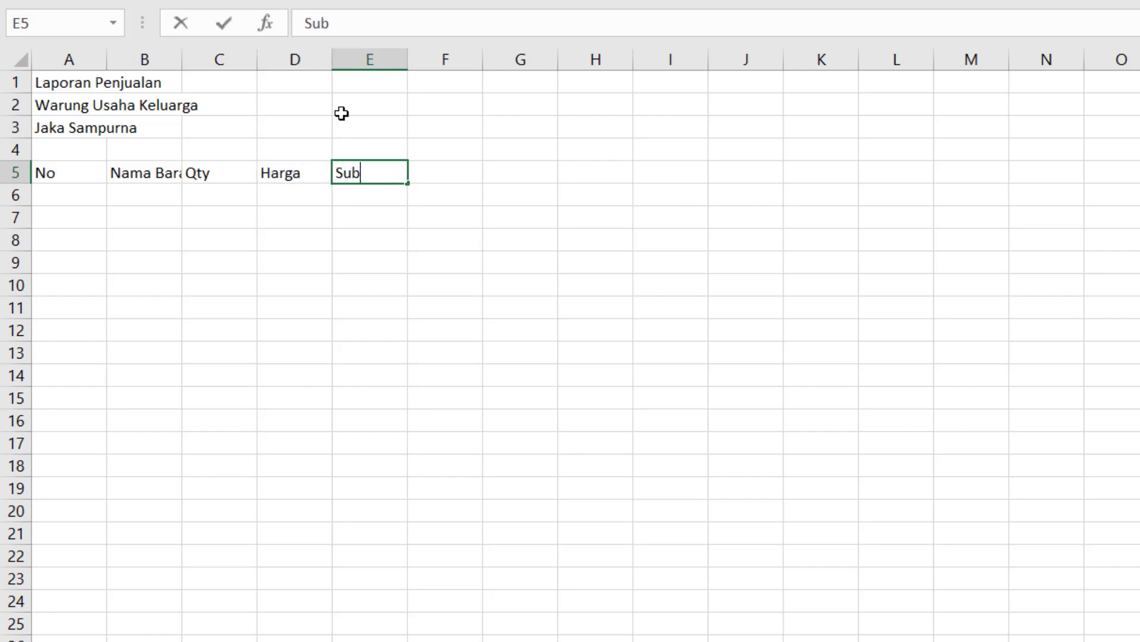
text( Totalala)
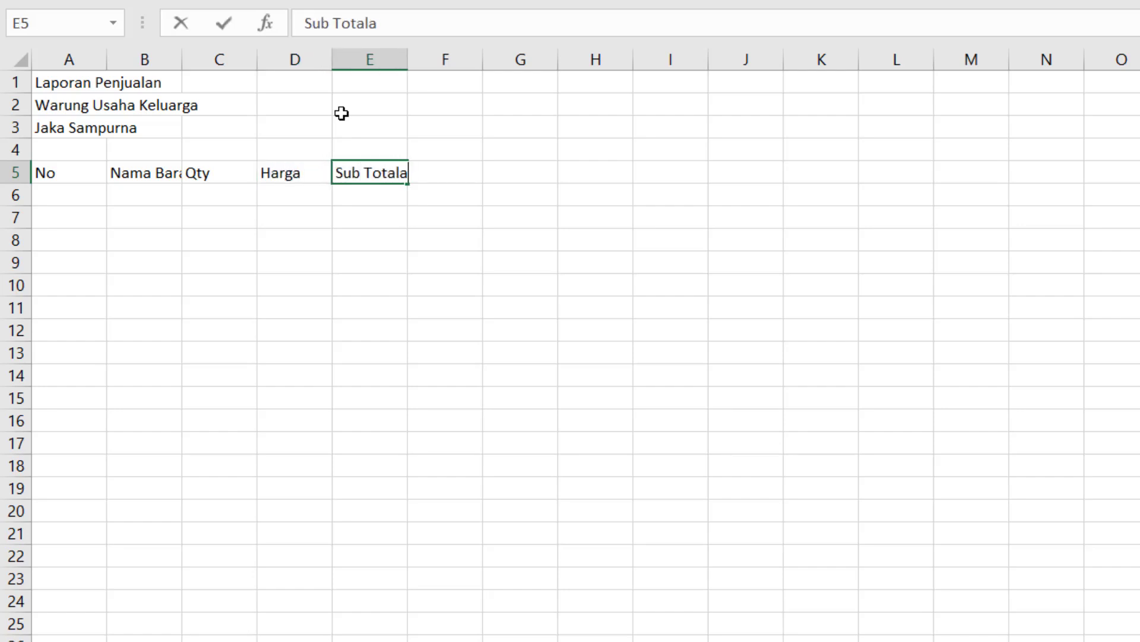
key(BackSpace)
key(BackSpace)
key(Return)
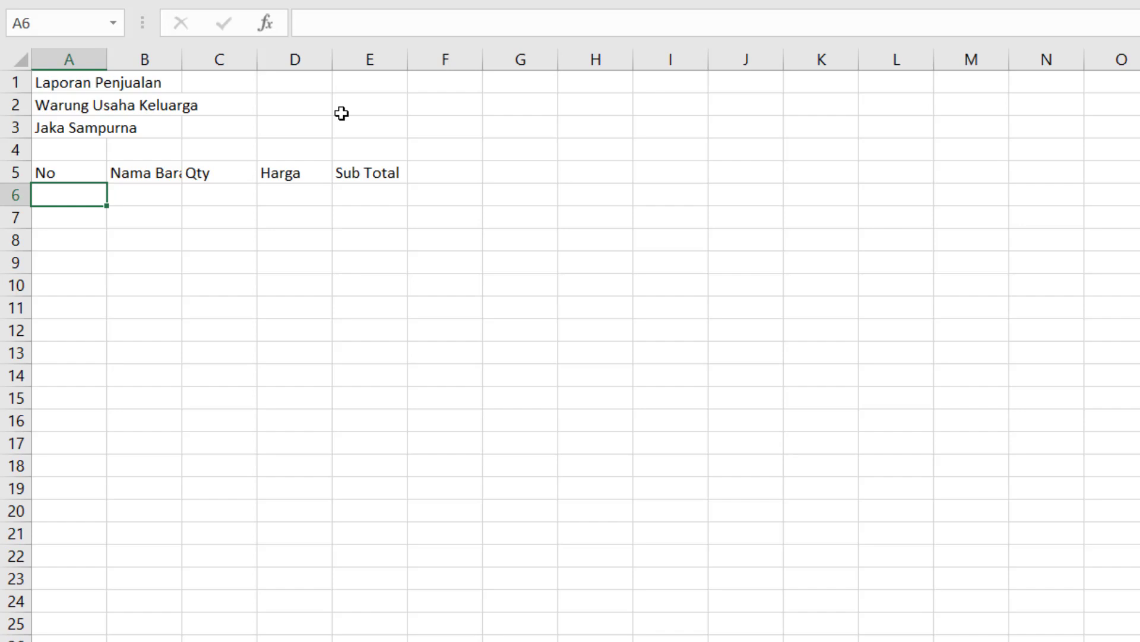
Step: Fill row 6 with the item Gula Pasir, Qty 20 and Harga 7500, leaving No and Sub Total empty
key(Tab)
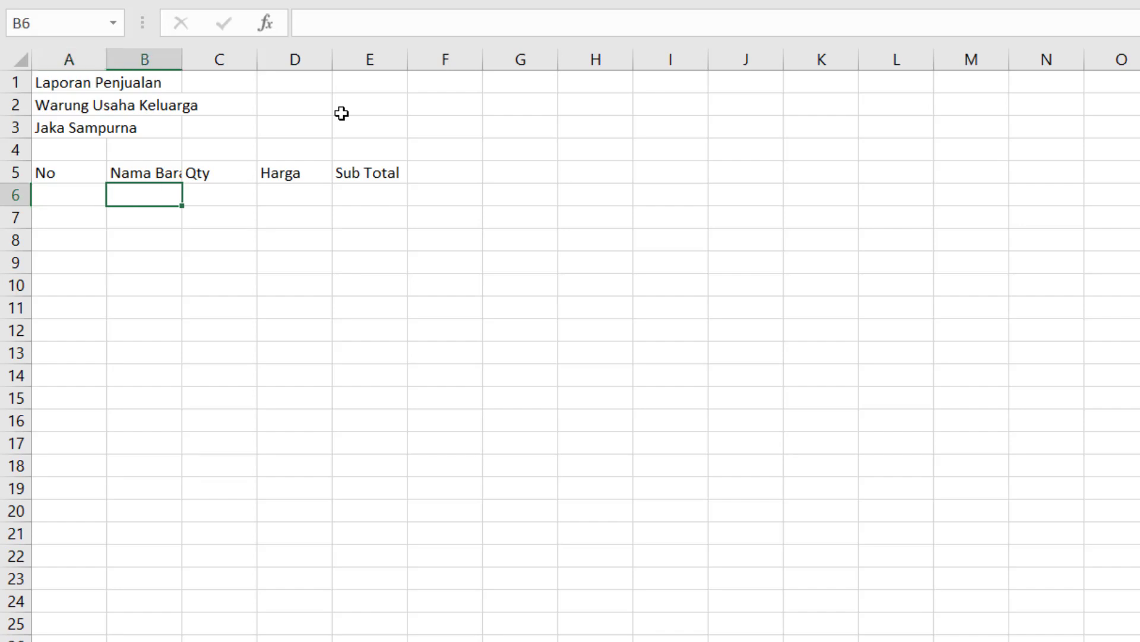
text(Gula Pas)
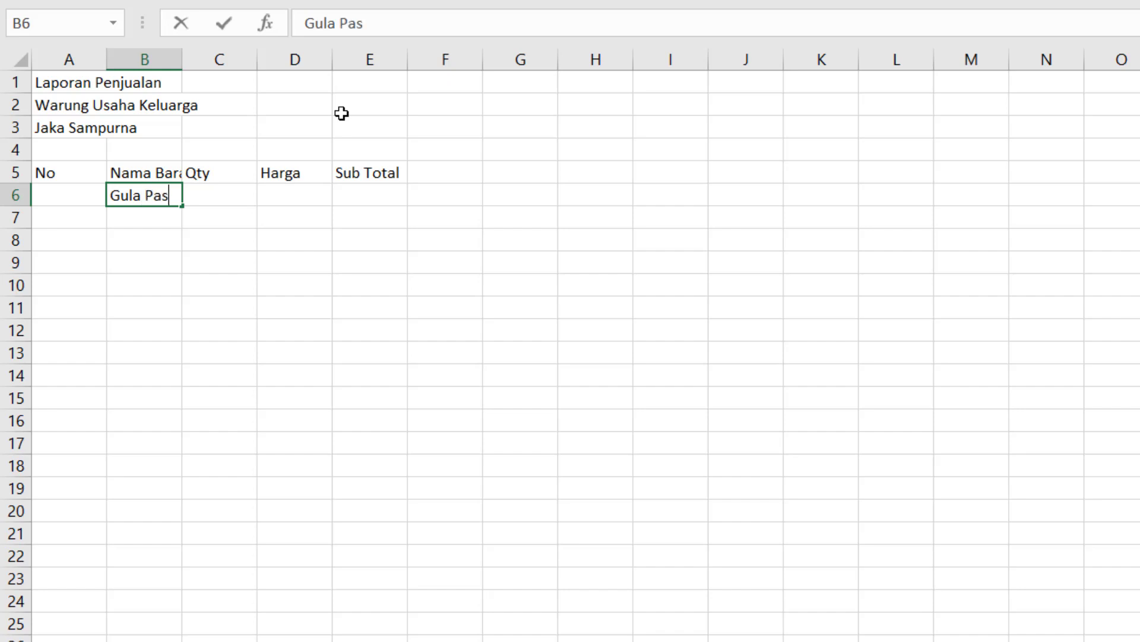
text(ir)
key(Tab)
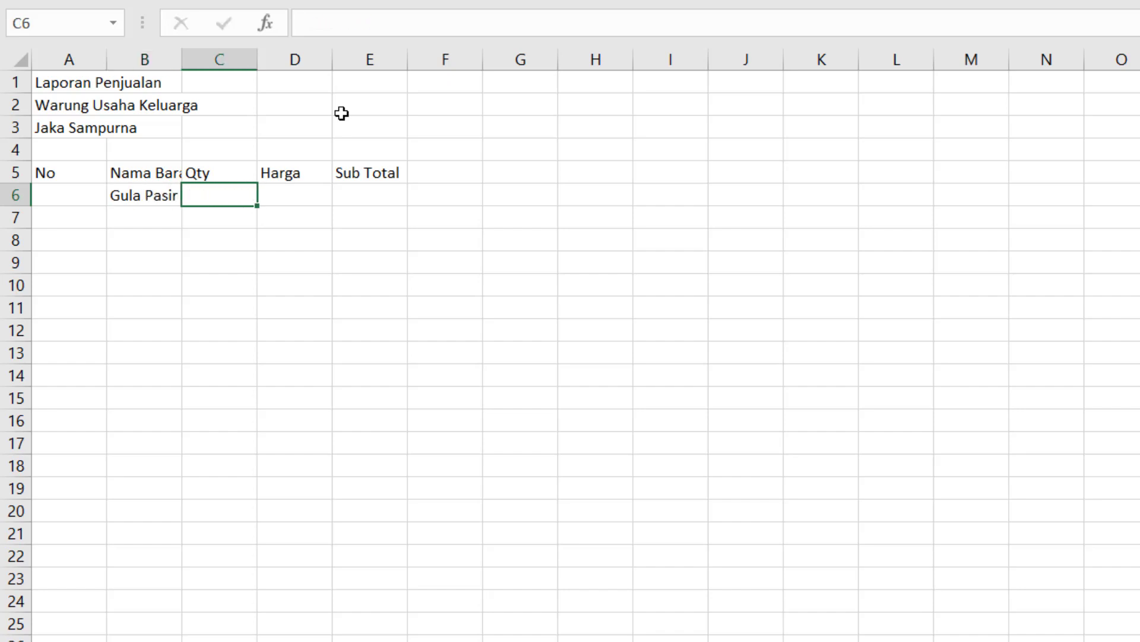
text(20)
key(Tab)
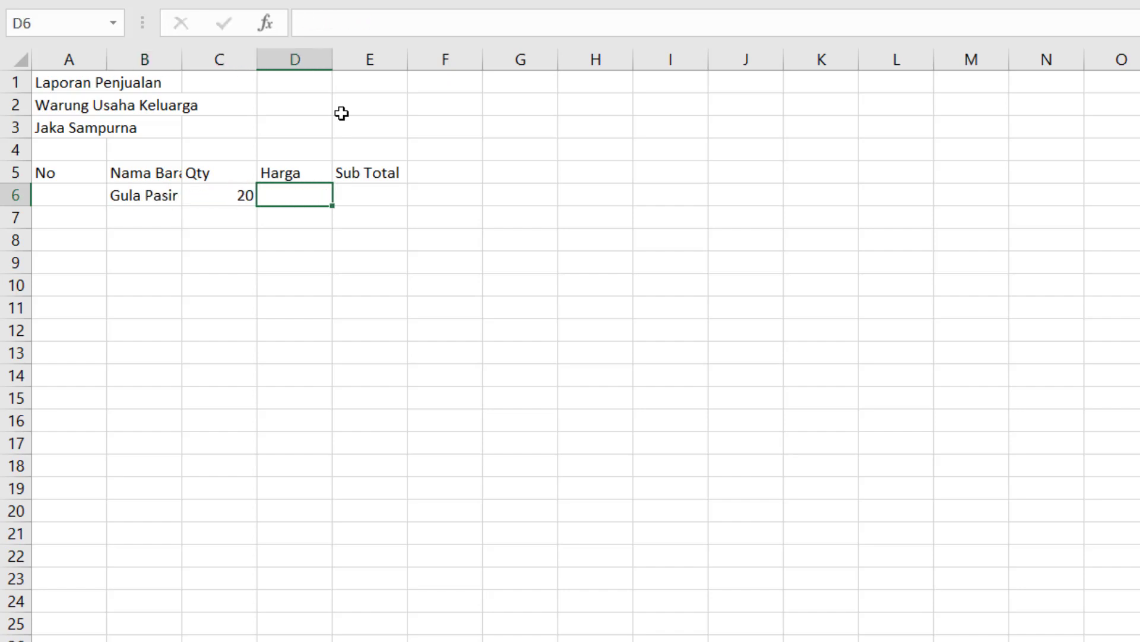
text(7500)
key(Tab)
key(Return)
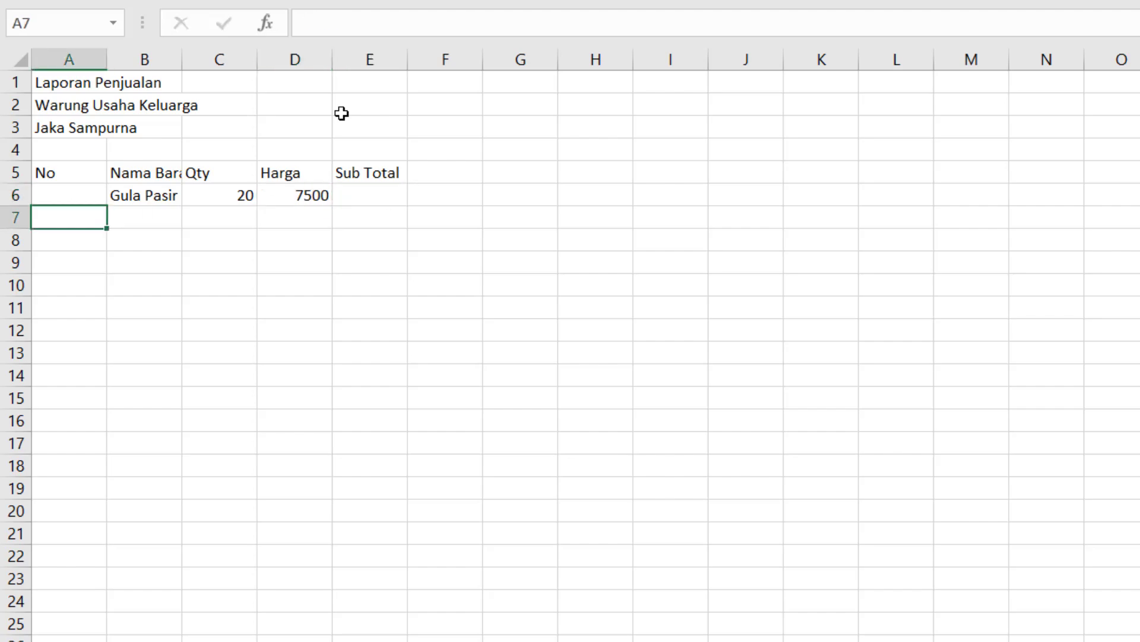
Step: Fill row 7 with the item Permen Karet, Qty 35 and Harga 500, leaving No and Sub Total empty
key(Tab)
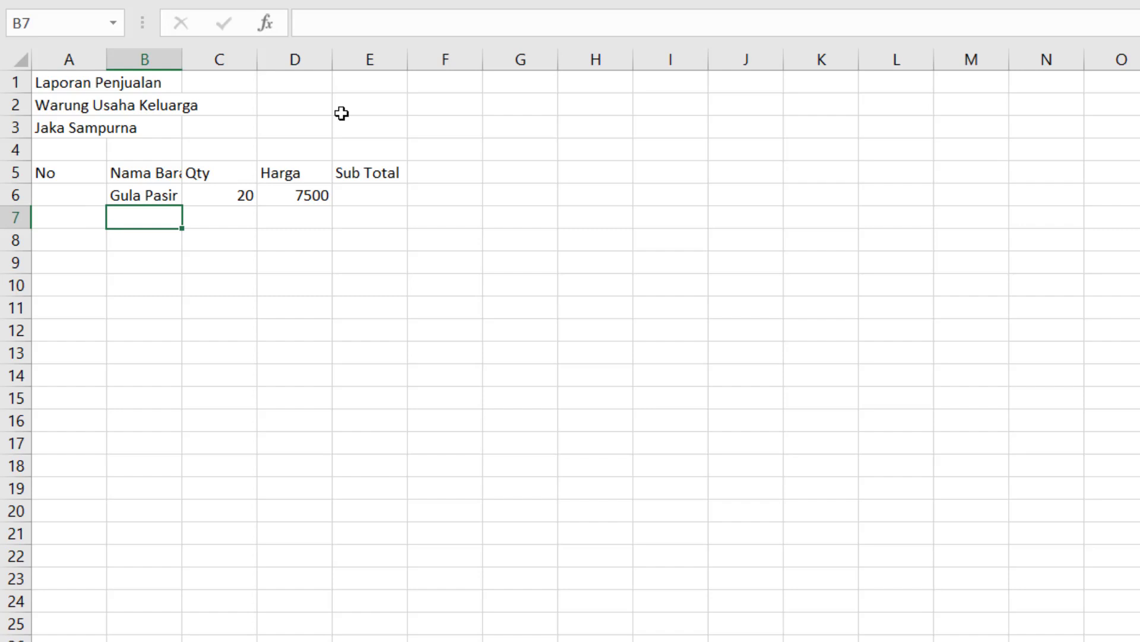
text(Permen Karet)
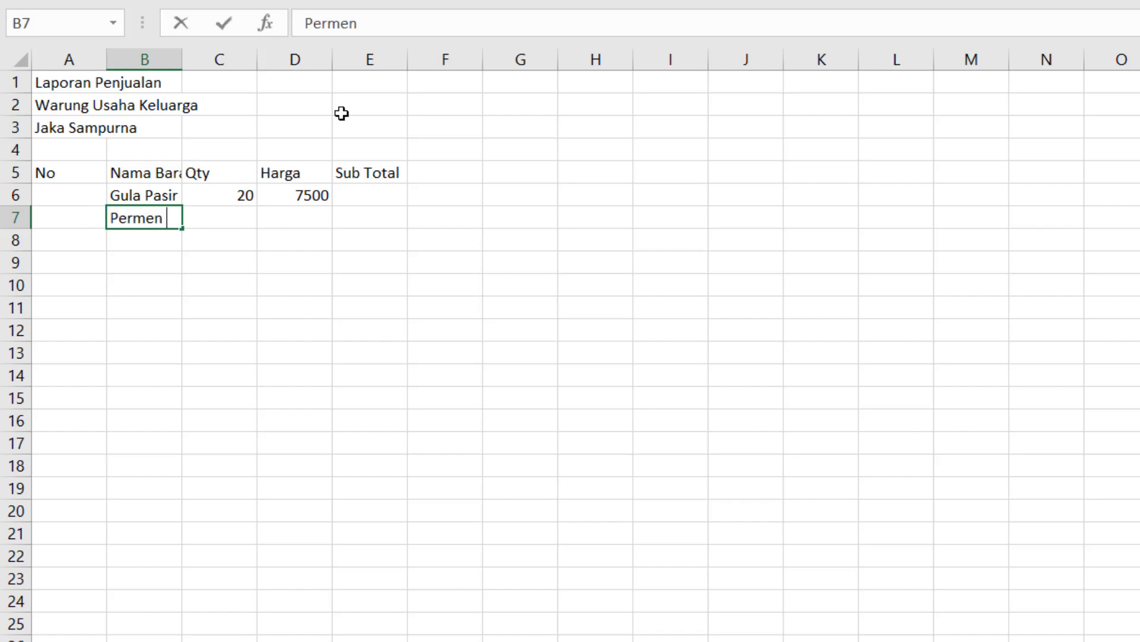
key(Tab)
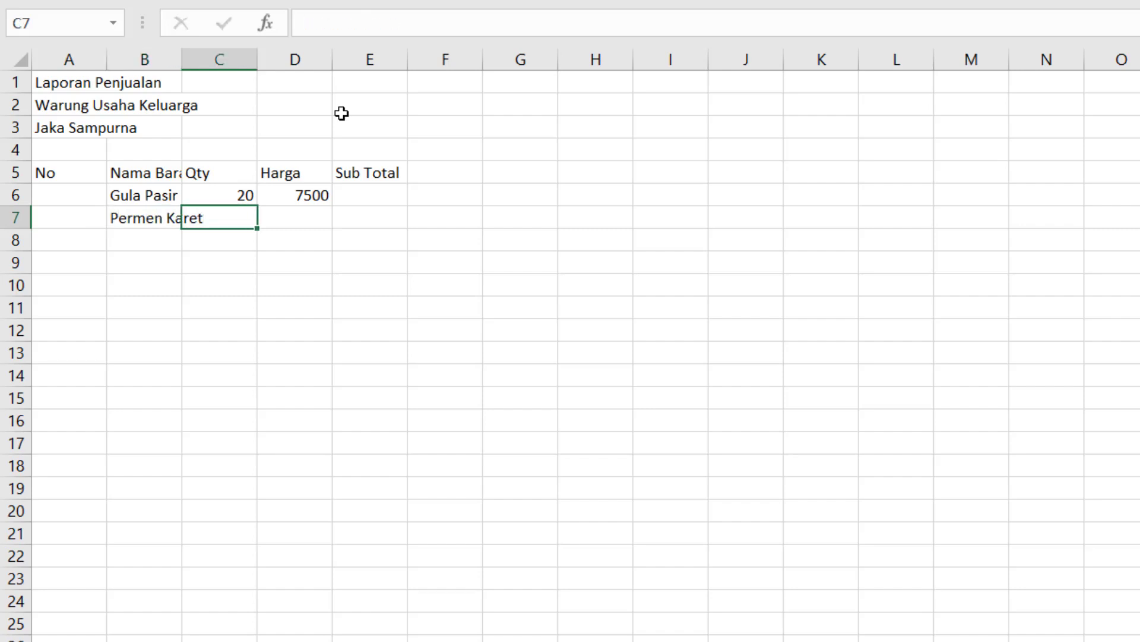
text(35)
key(Tab)
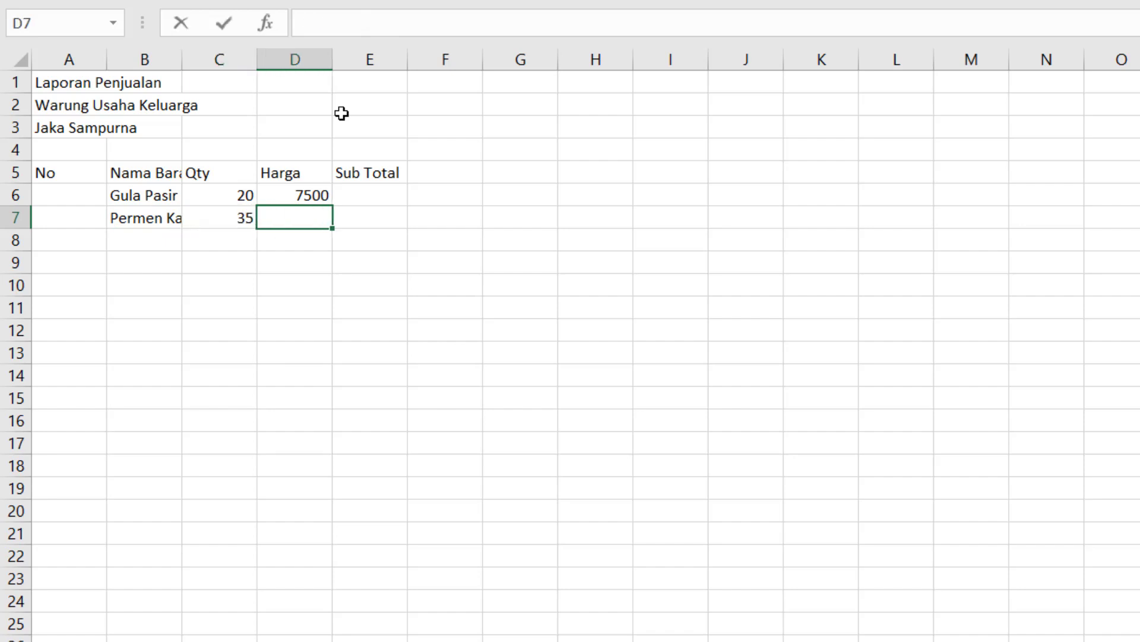
text(500)
key(Return)
Step: Fill row 8 with the item Minyak Angin Cap Kakaktua, Qty 10 and Harga 13000, leaving No and Sub Total empty
key(Tab)
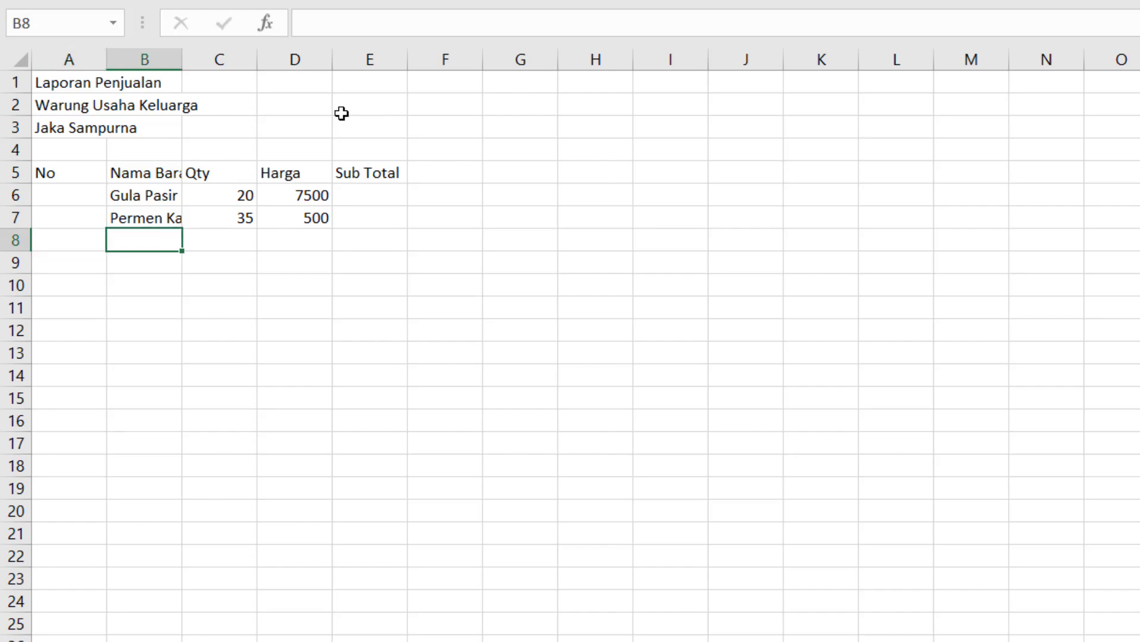
text(Miya)
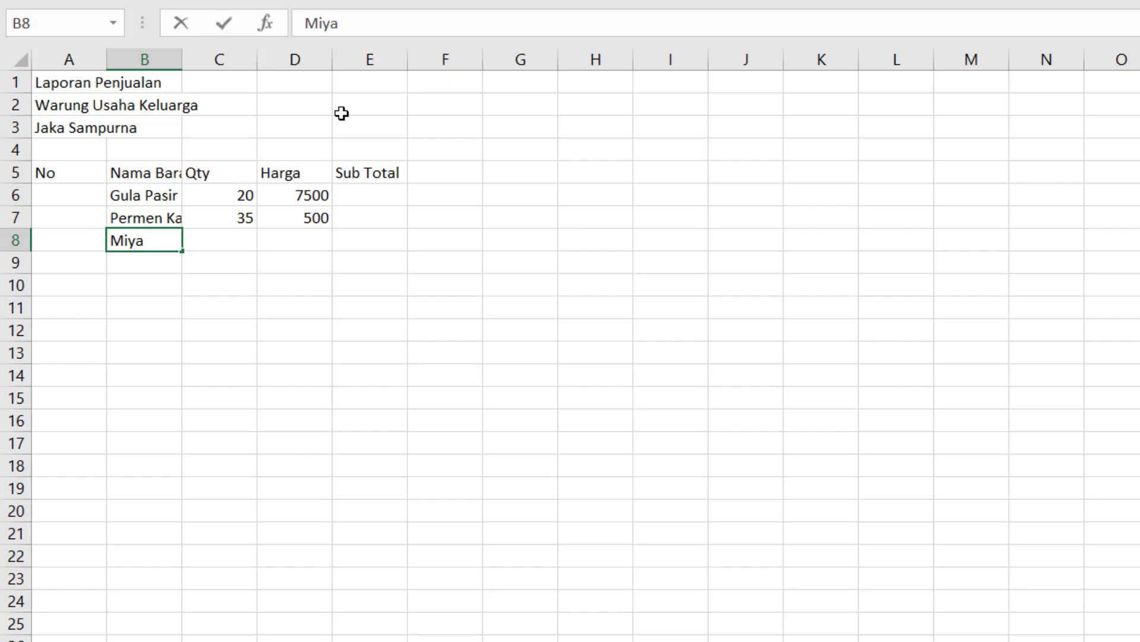
key(BackSpace)
key(BackSpace)
text(nyak A)
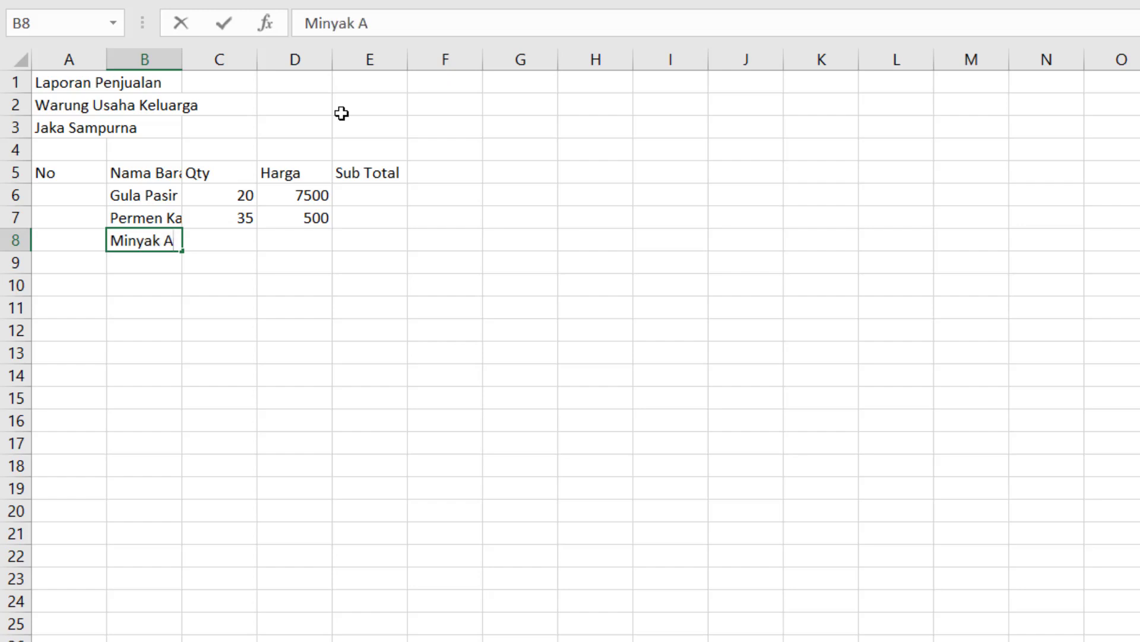
text(nging)
key(BackSpace)
text(Cap Kakaktua)
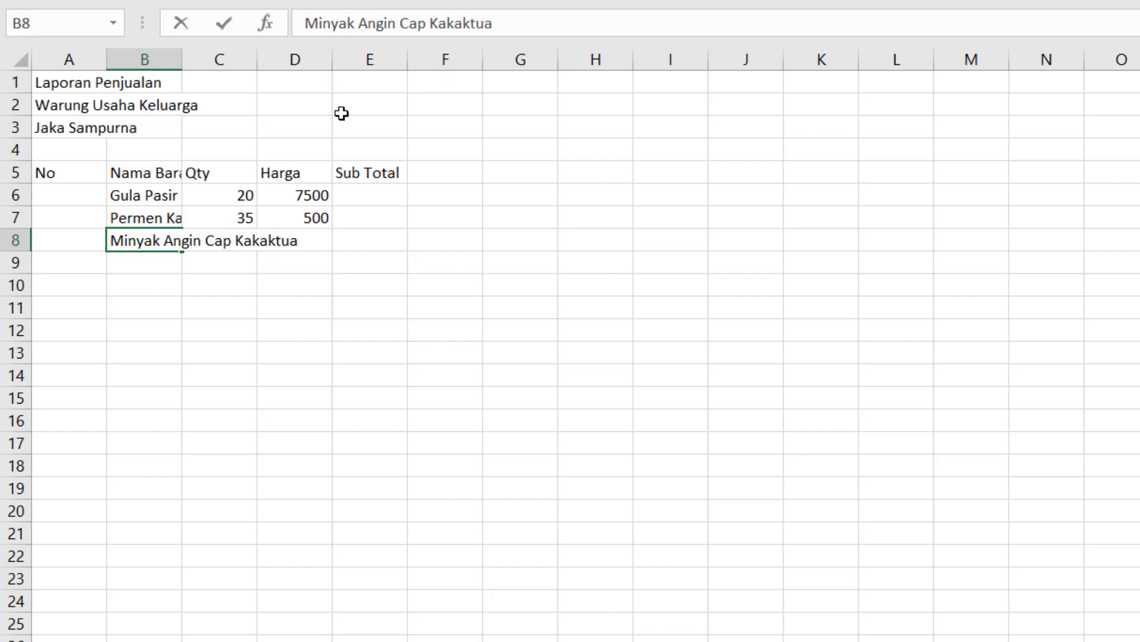
key(Tab)
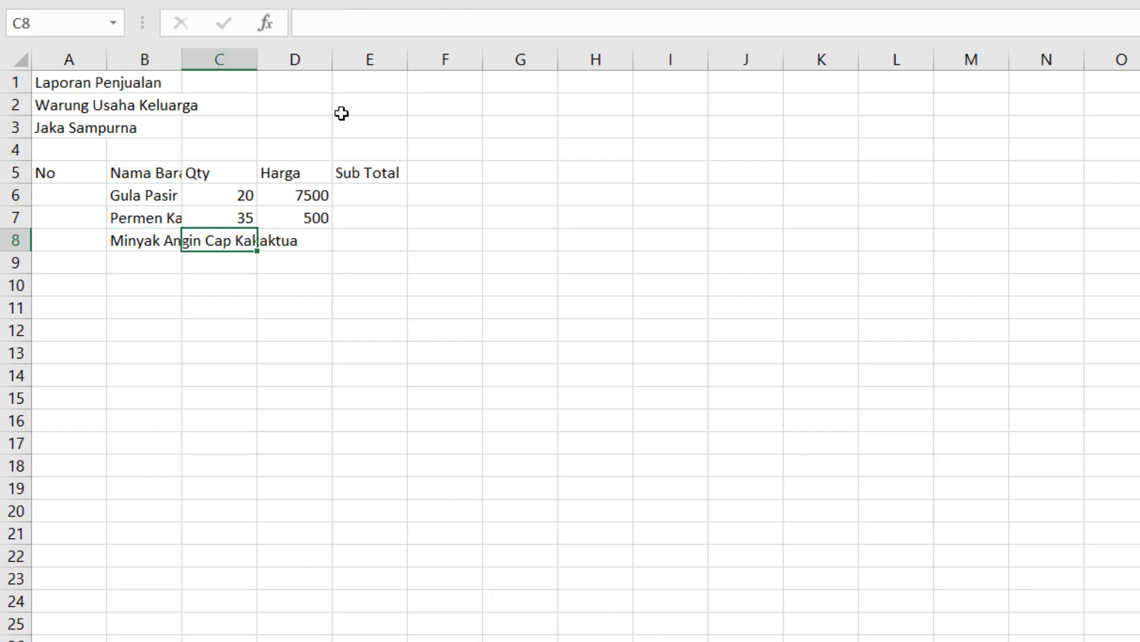
text(10)
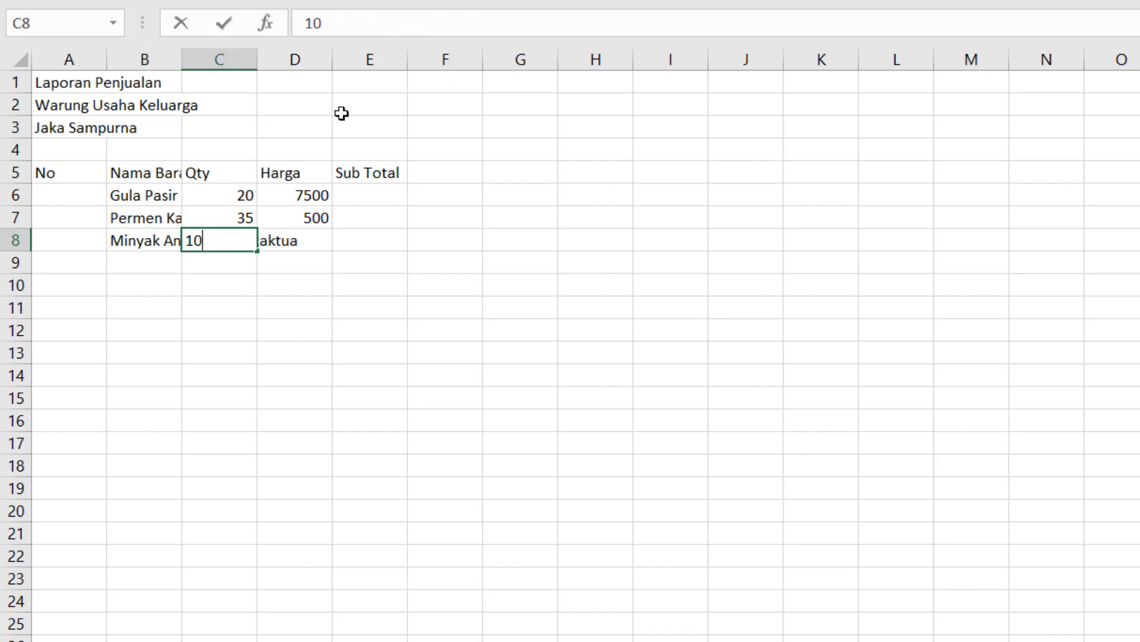
key(Tab)
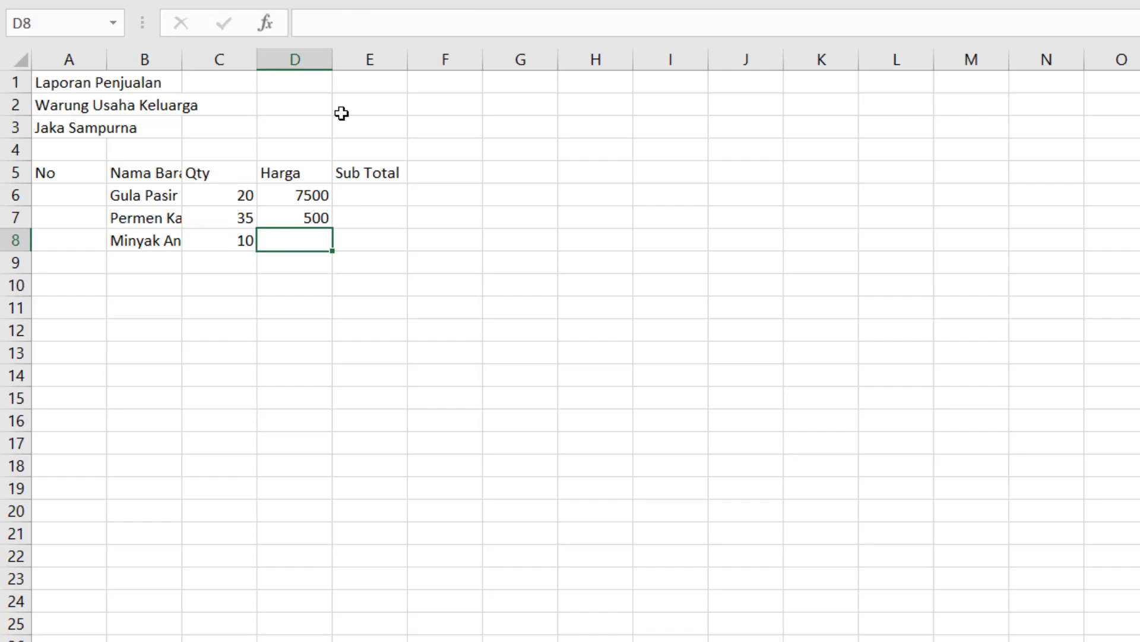
text(13000)
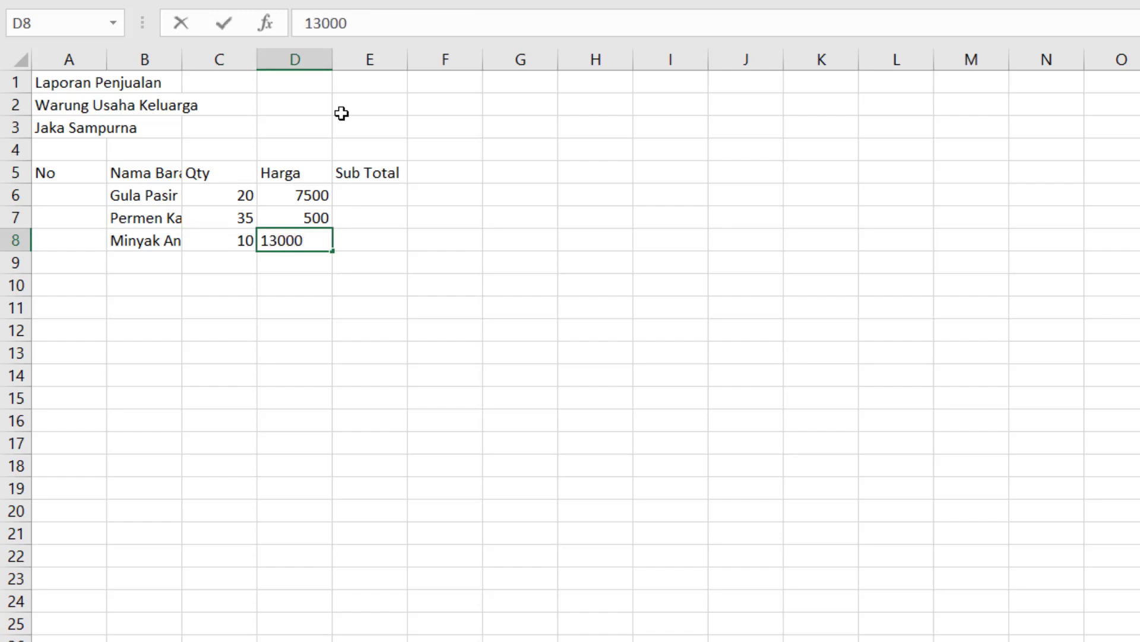
key(Return)
Step: Fill row 9 with the item Air Mineral Botol 500 ml, Qty 6 and Harga 4000, leaving No and Sub Total empty
key(Tab)
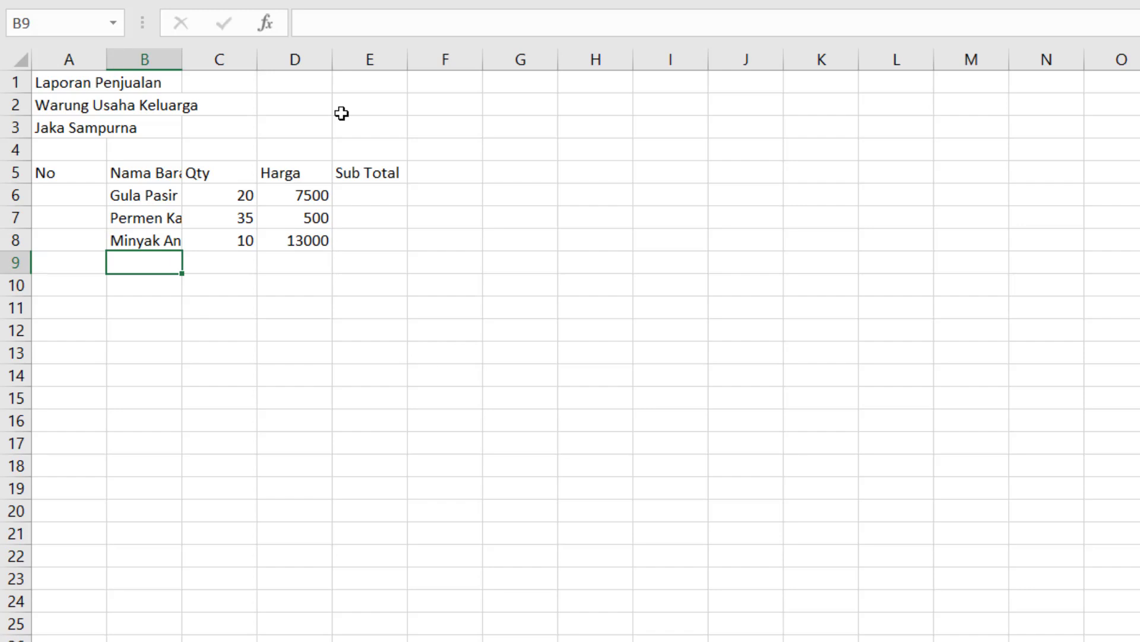
text(Air Miner)
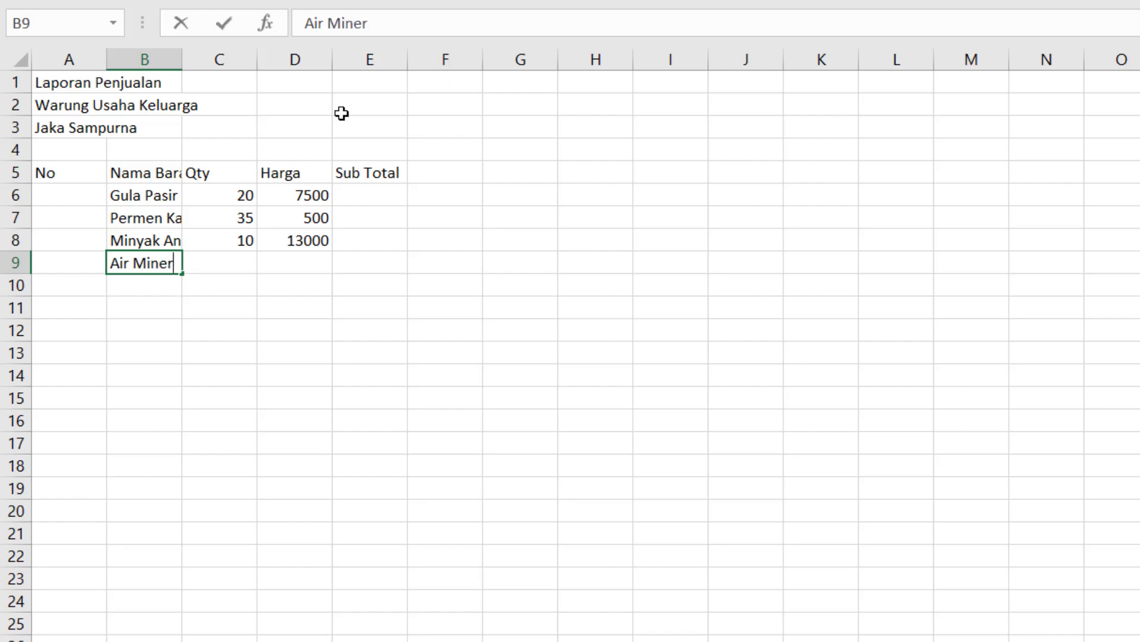
text(al Botol 500)
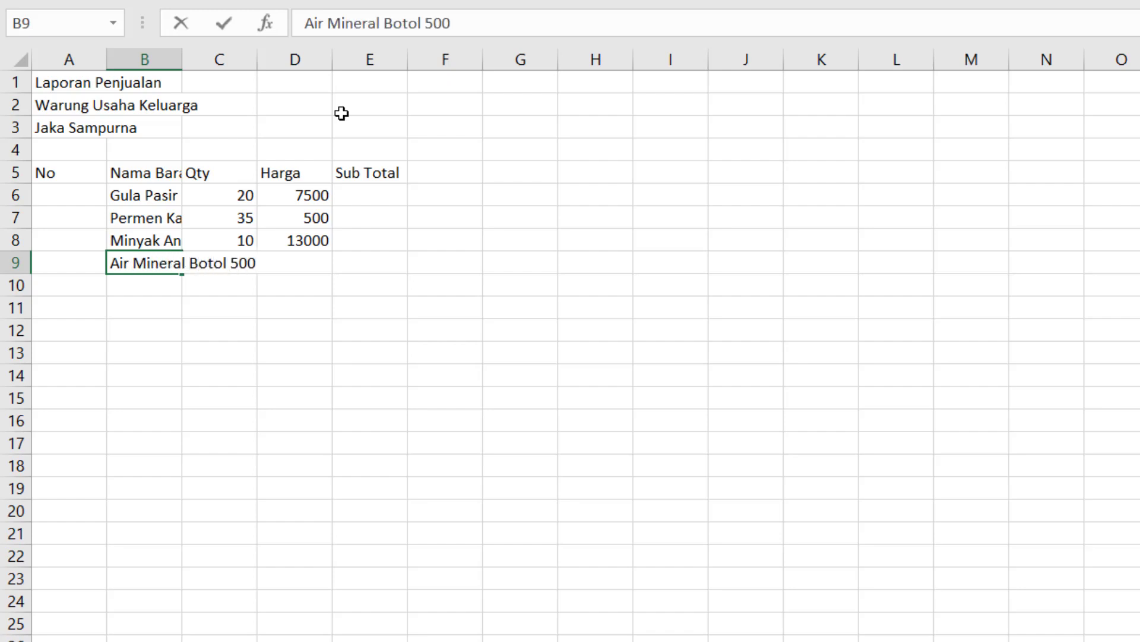
text( ml)
key(Tab)
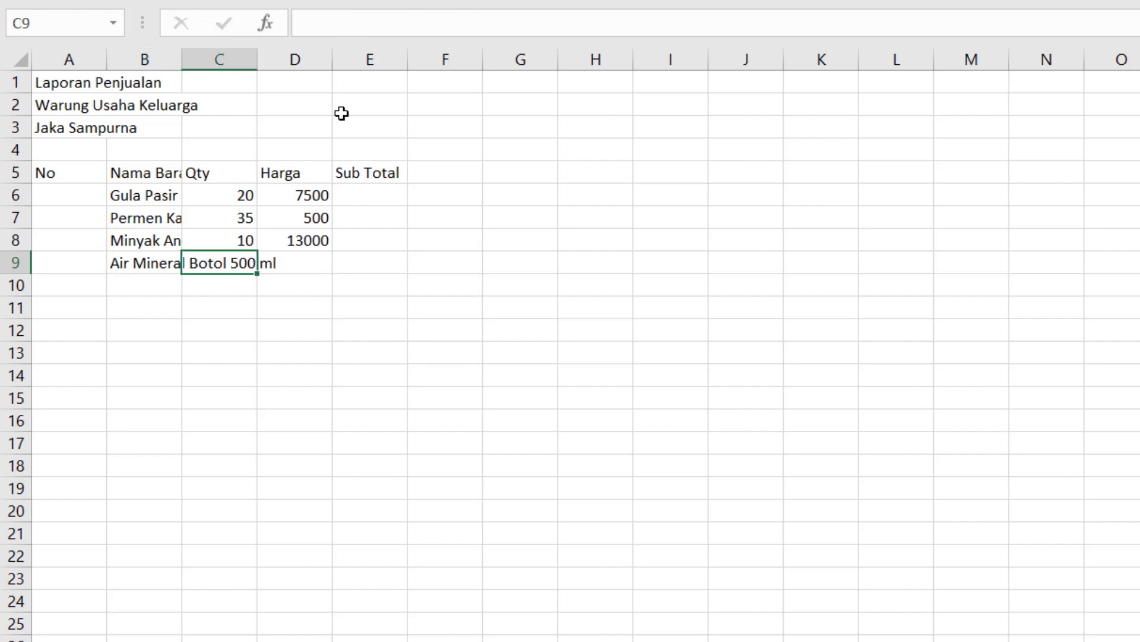
text(6)
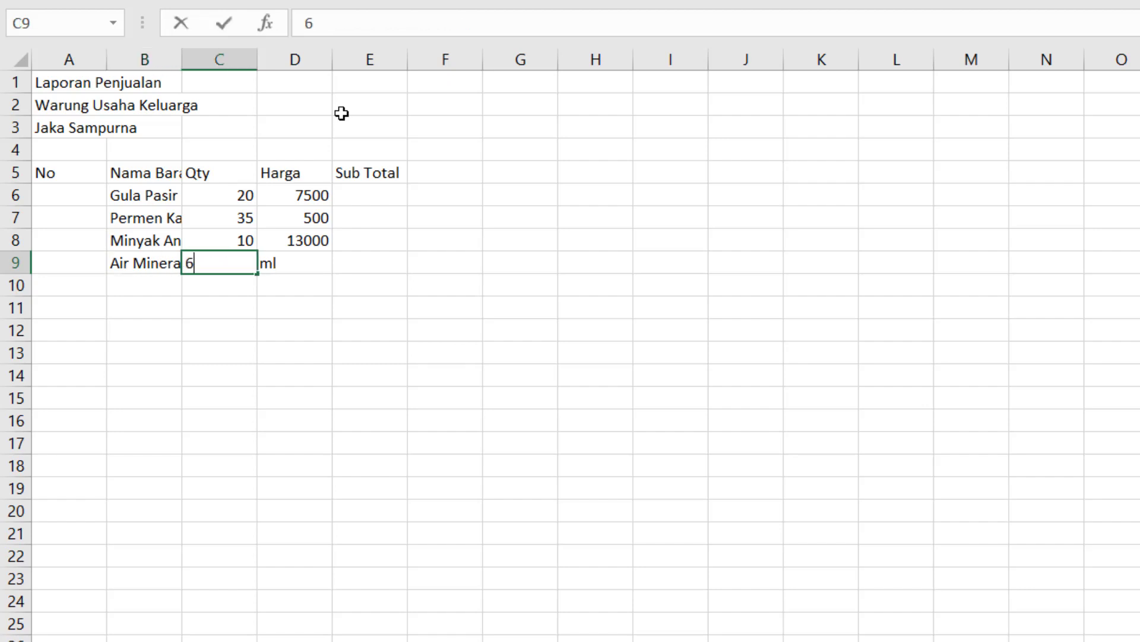
key(Tab)
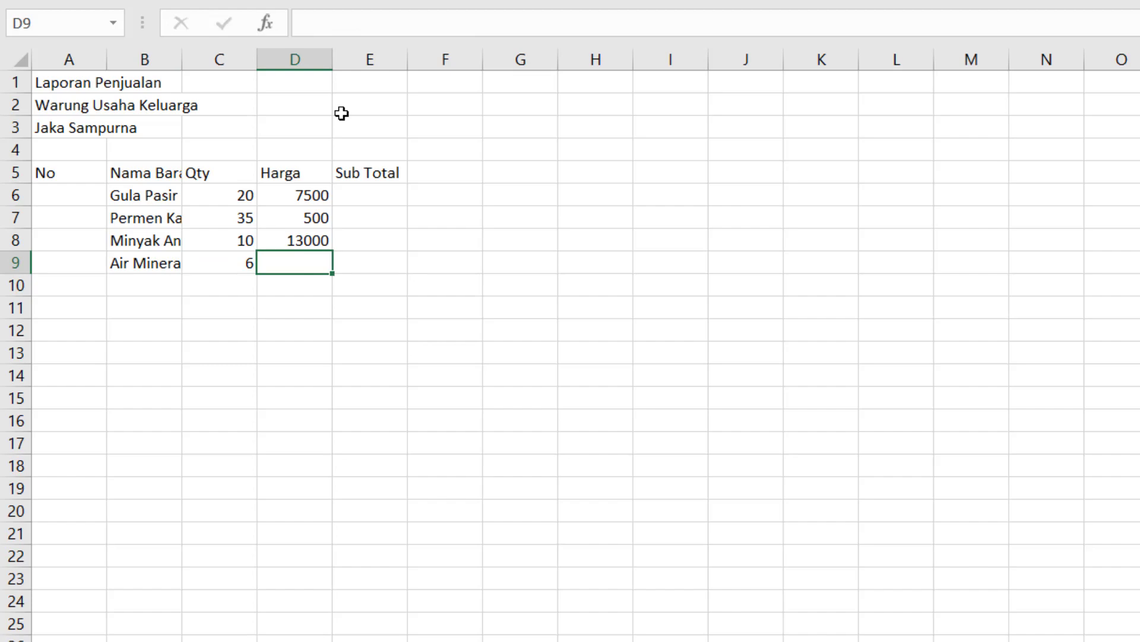
text(4000)
key(Return)
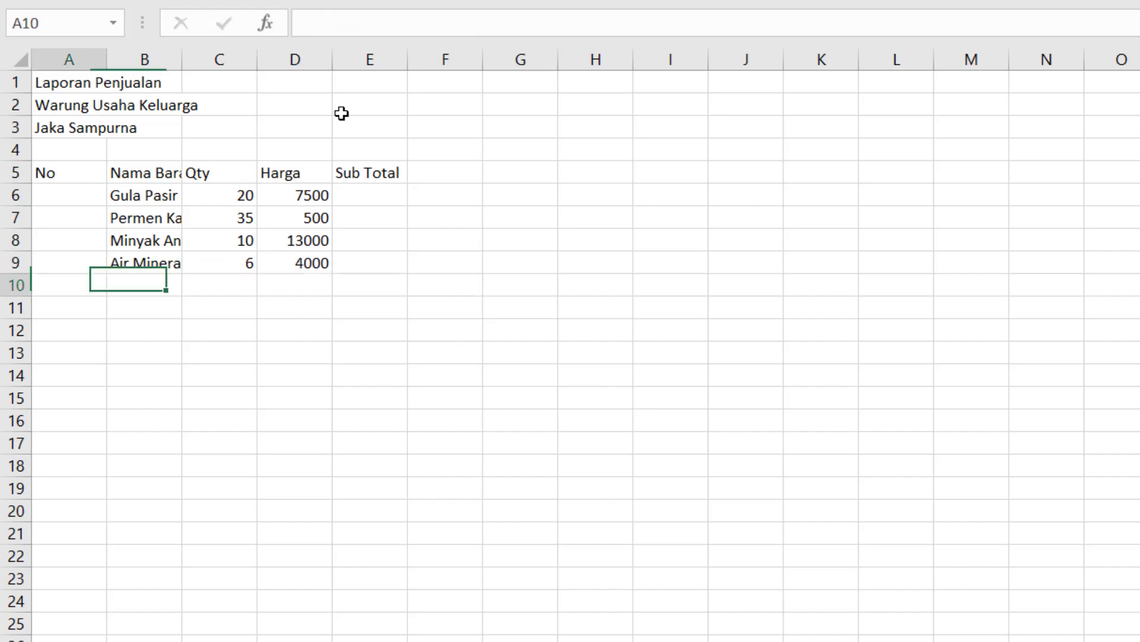
Step: Fill row 10 with the item Garam Dapur, Qty 12 and Harga 5000, leaving No and Sub Total empty
key(Right)
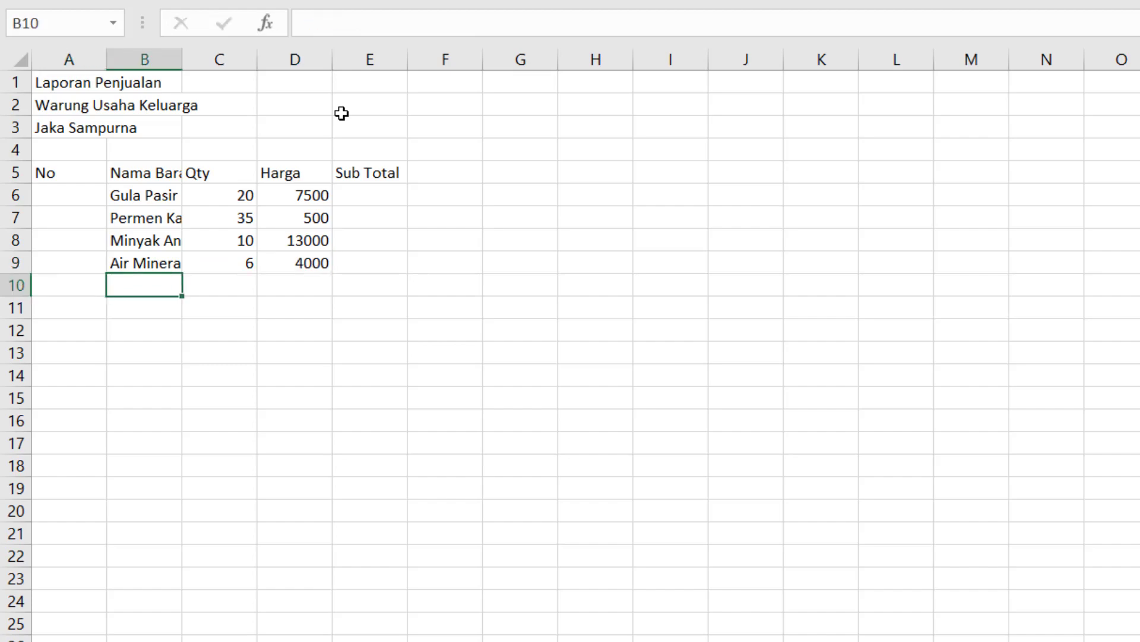
text(Garam D)
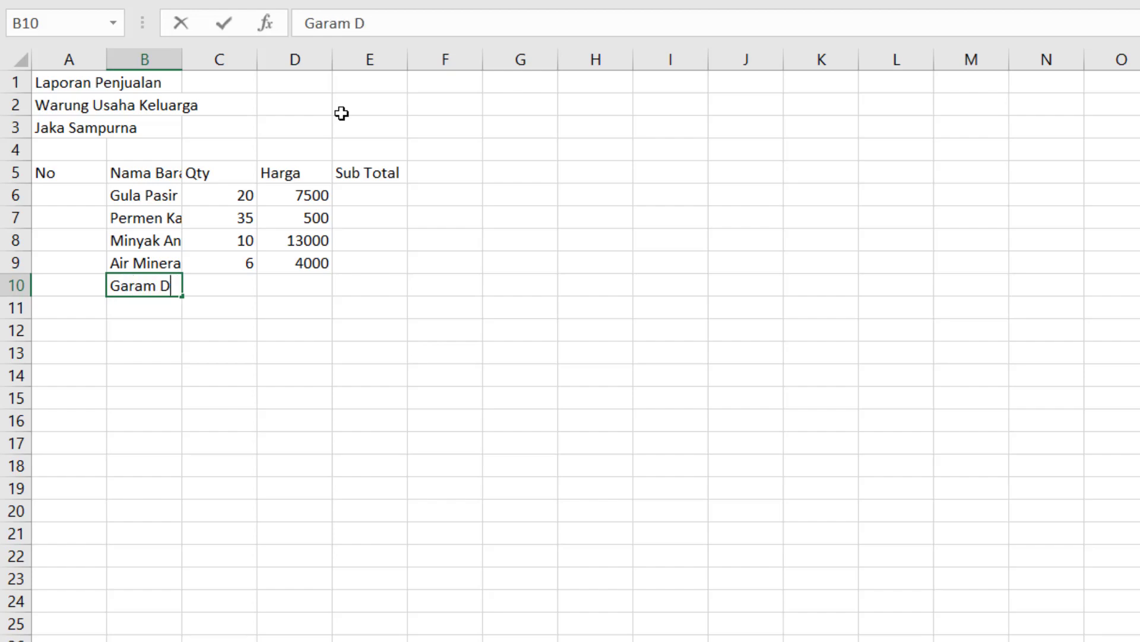
text(apur)
key(Tab)
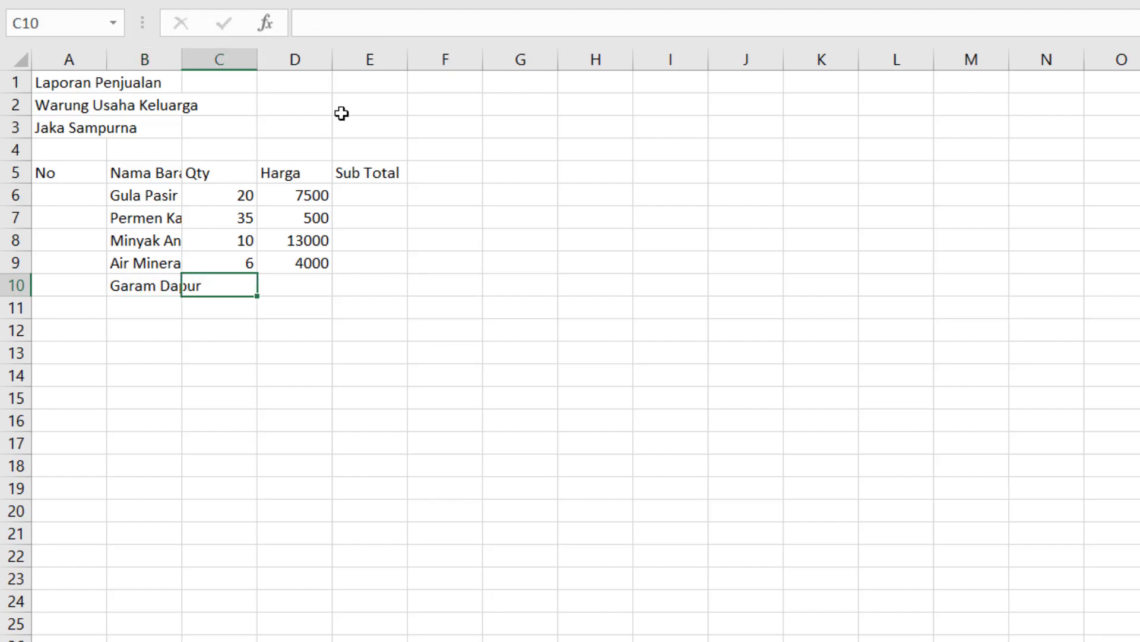
text(12)
key(Tab)
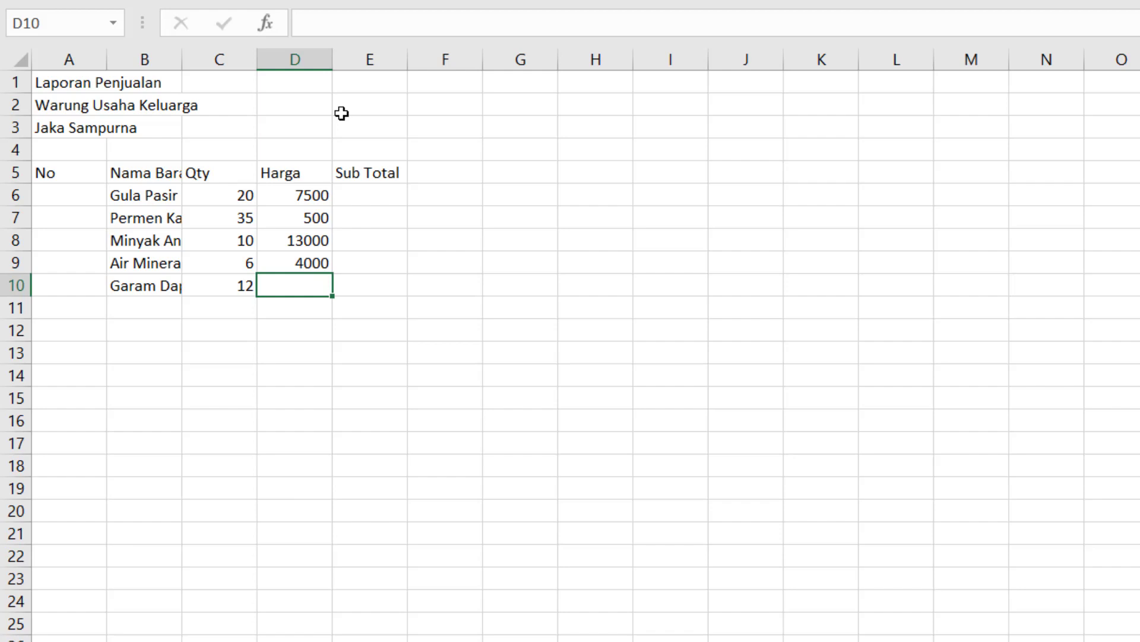
text(5000)
key(Return)
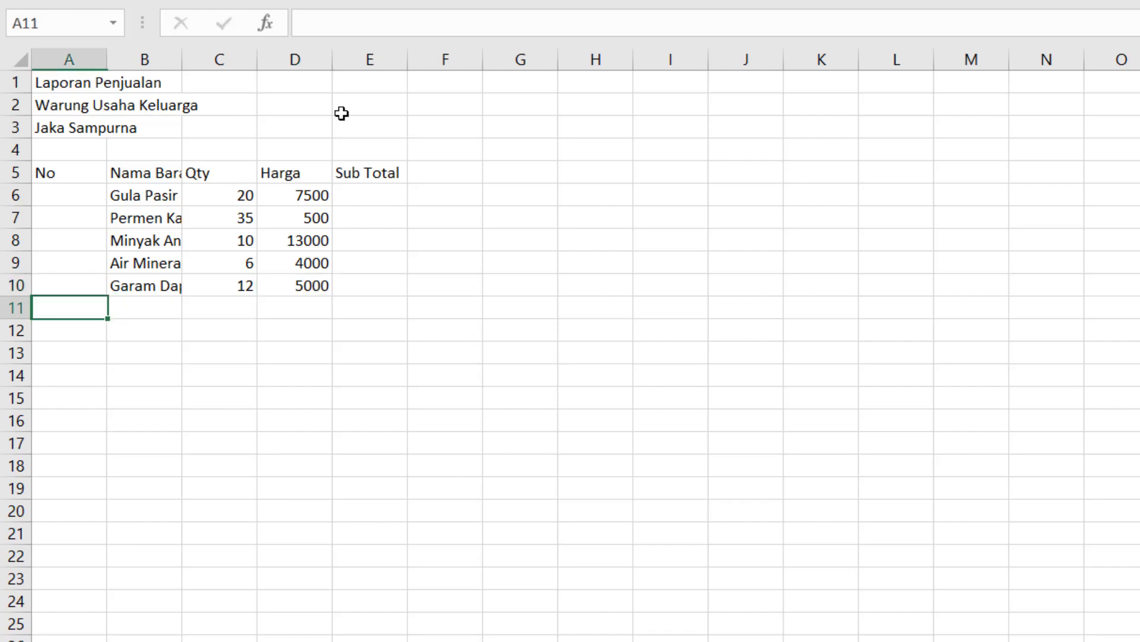
Step: Fill row 11 with the item Kecap Cap Ayam Cemani, Qty 17 and Harga 6500, leaving No and Sub Total empty
key(Tab)
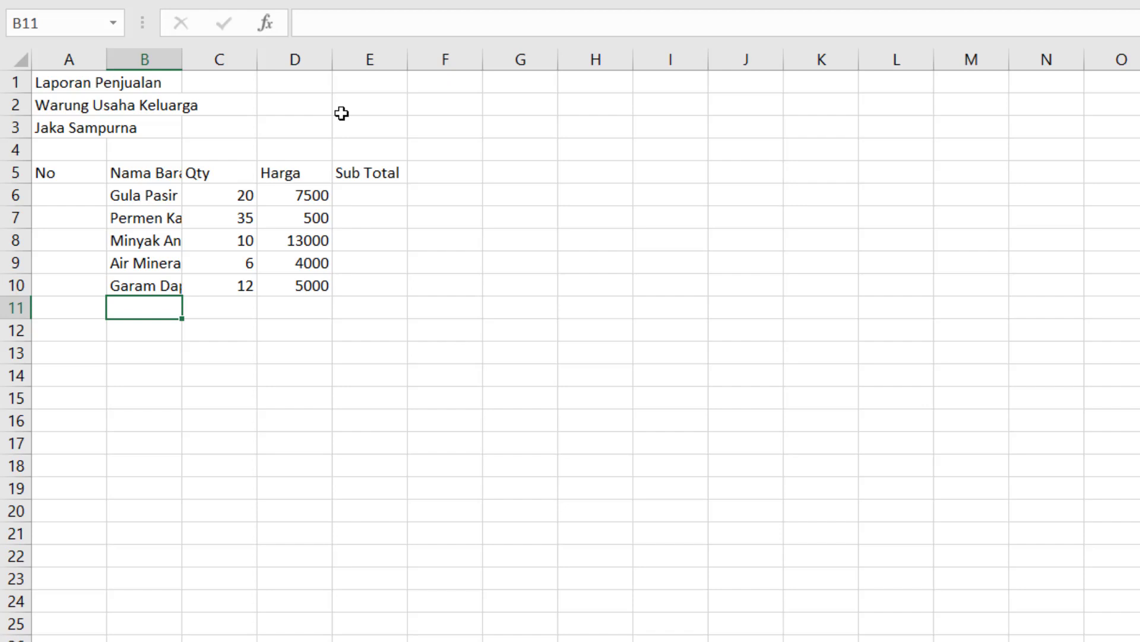
text(Keca)
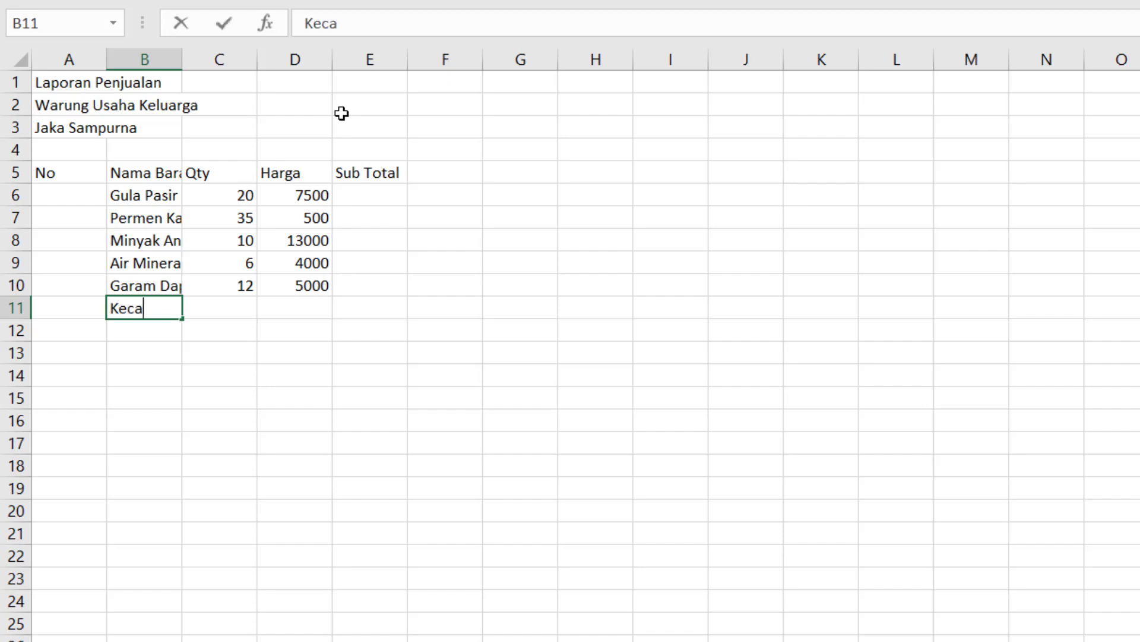
text(p Cap Aya)
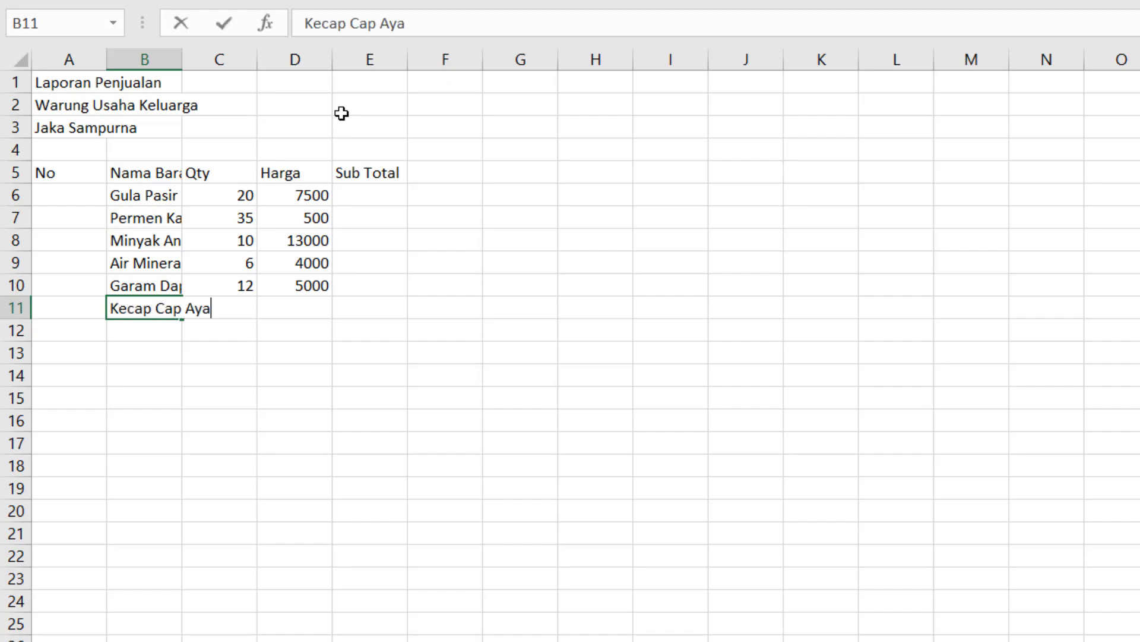
text(m Cemani)
key(Tab)
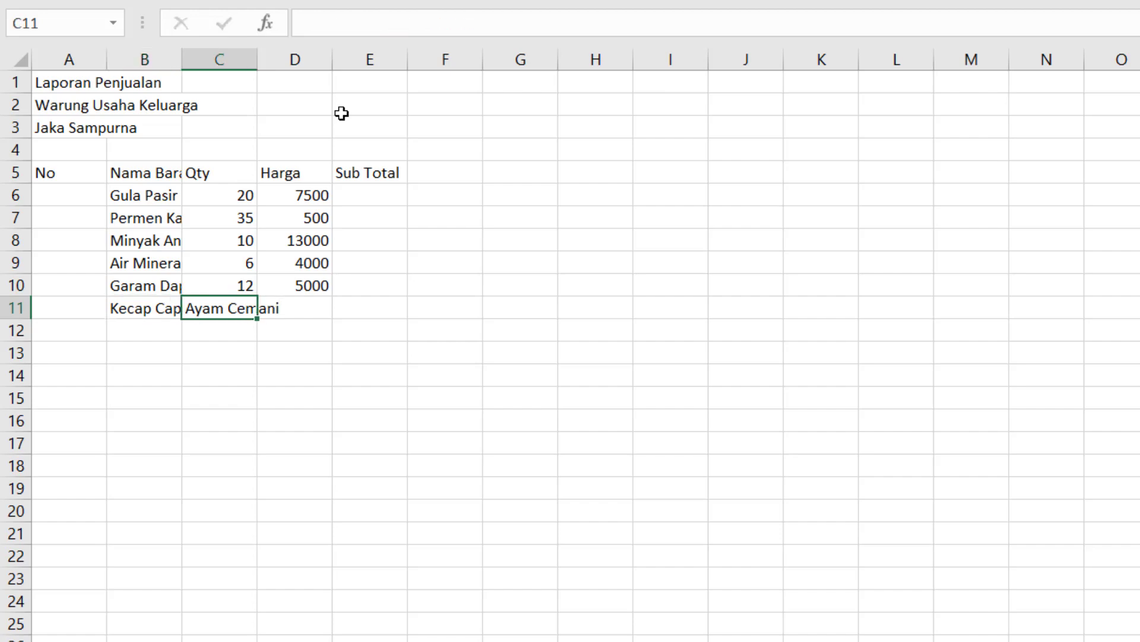
text(17)
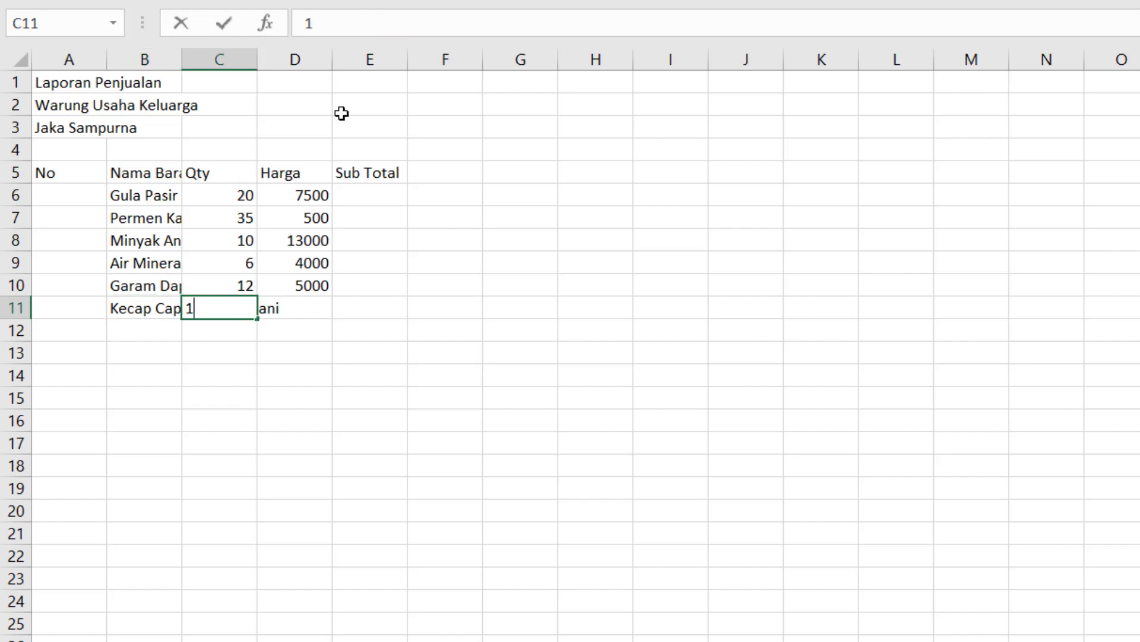
key(Tab)
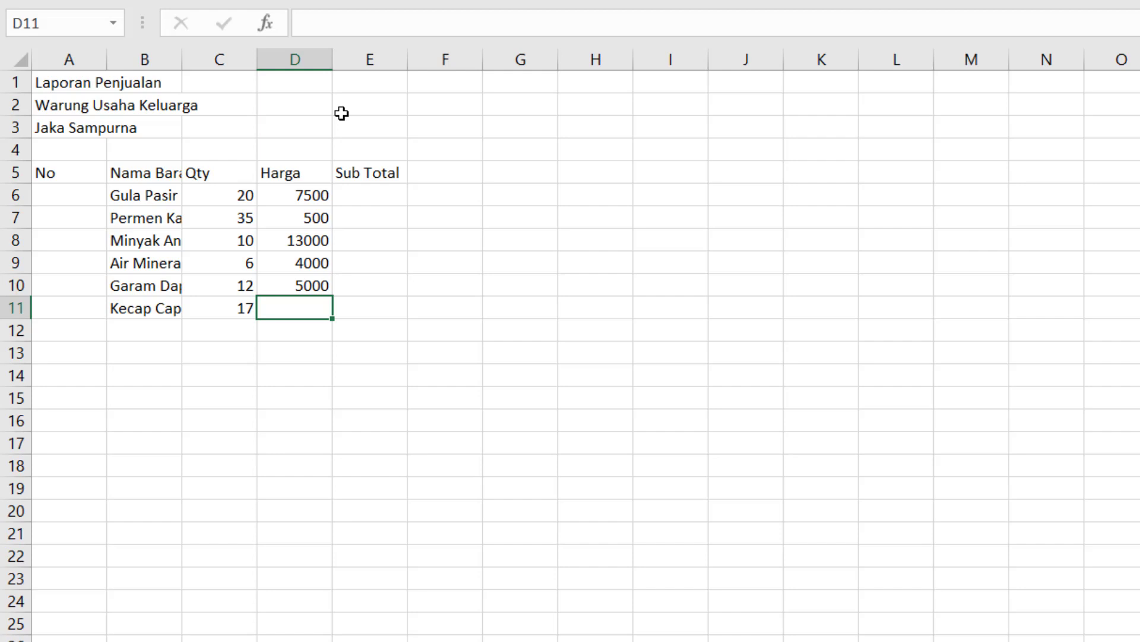
text(6500)
key(Return)
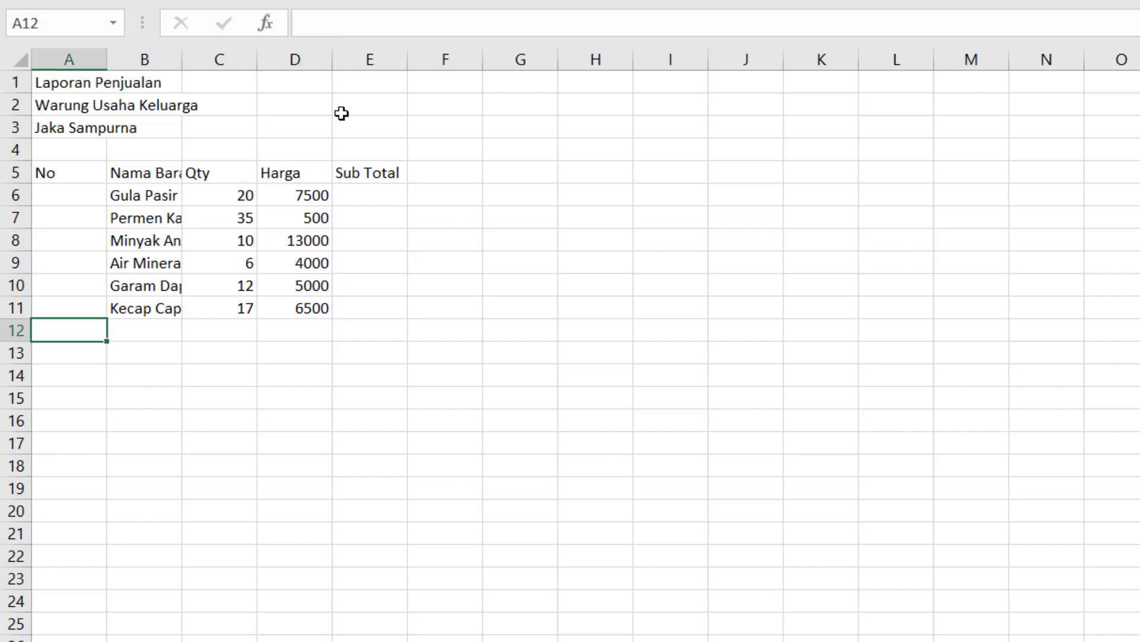
Step: Fill row 12 with the item Mie Blasteran Rasa Ayam Bawang, Qty 19 and Harga 3000, leaving No and Sub Total empty
key(Tab)
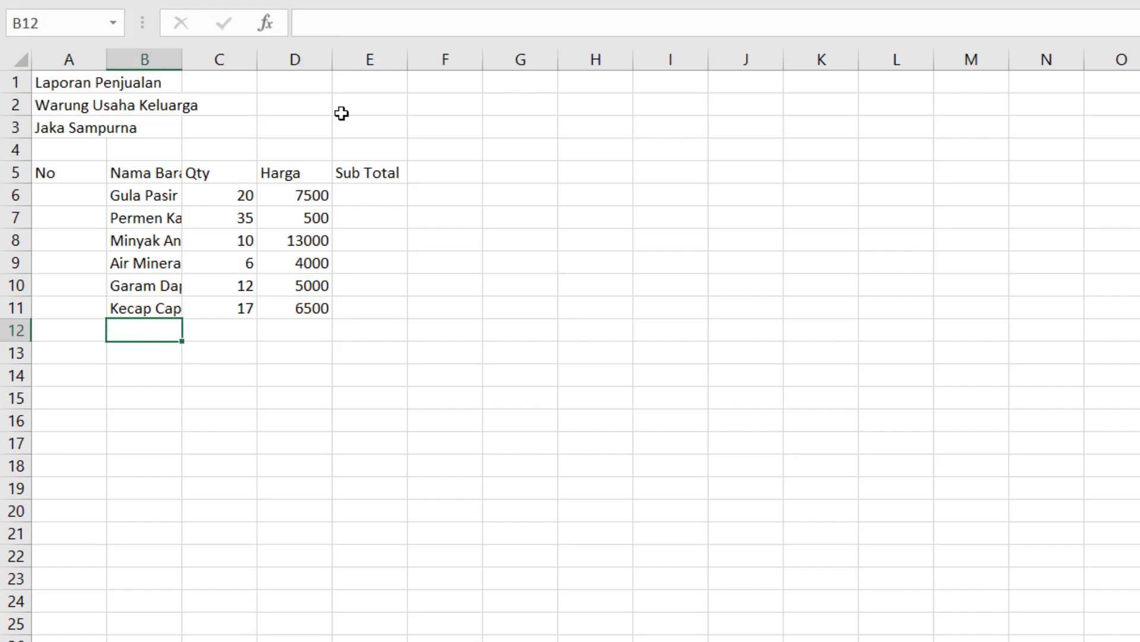
text(M)
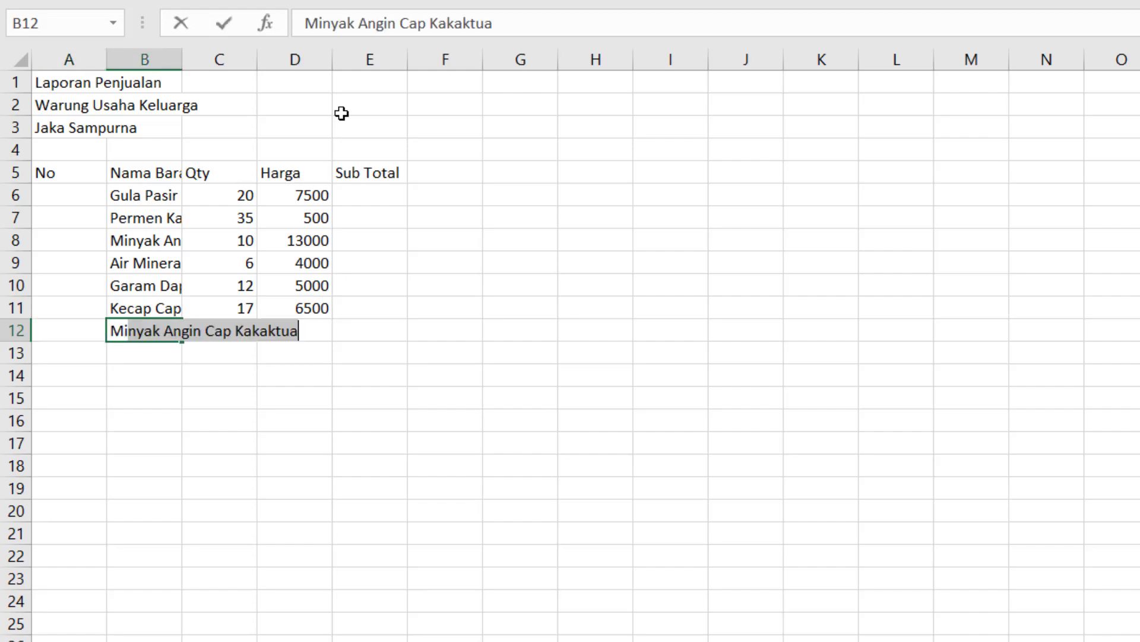
text(ie Blaste)
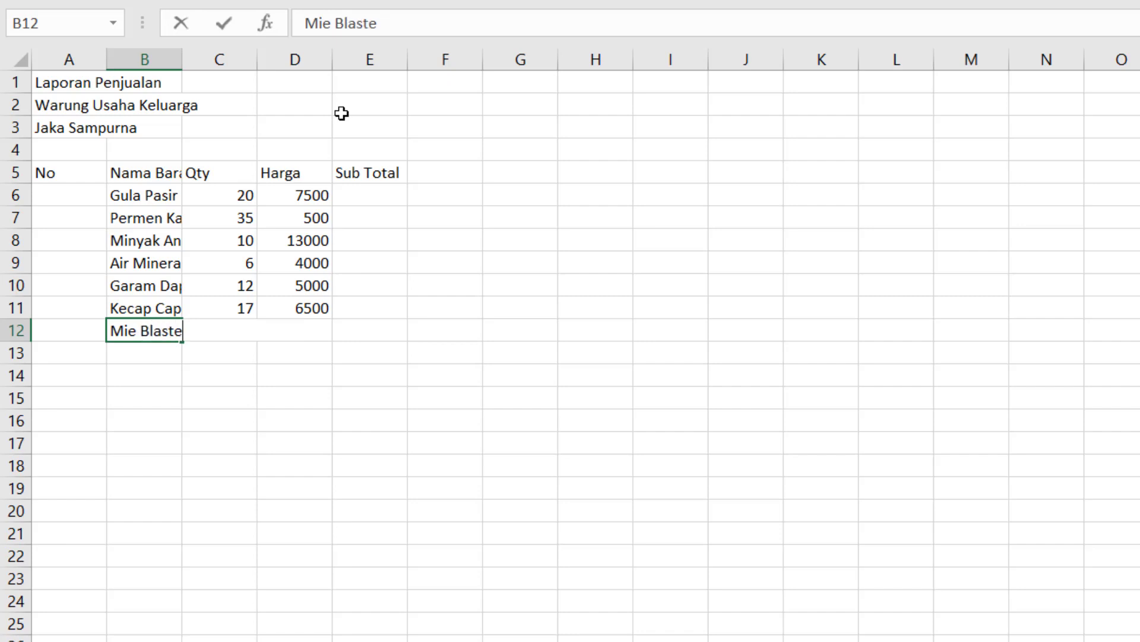
text(ran Ras)
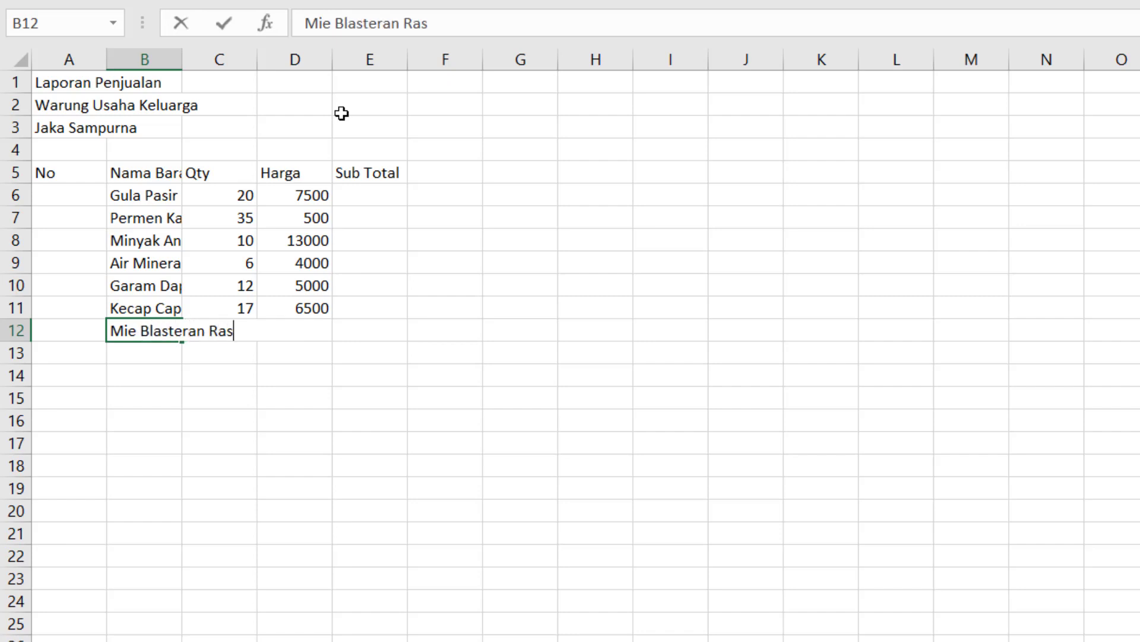
text(a Ayam Bawang)
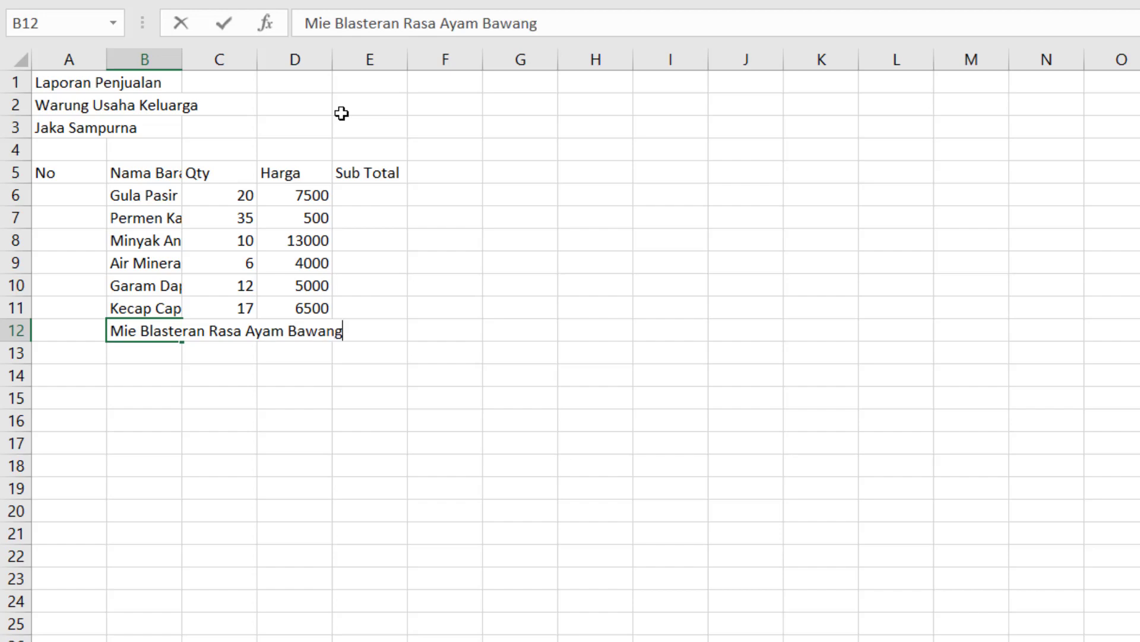
key(Tab)
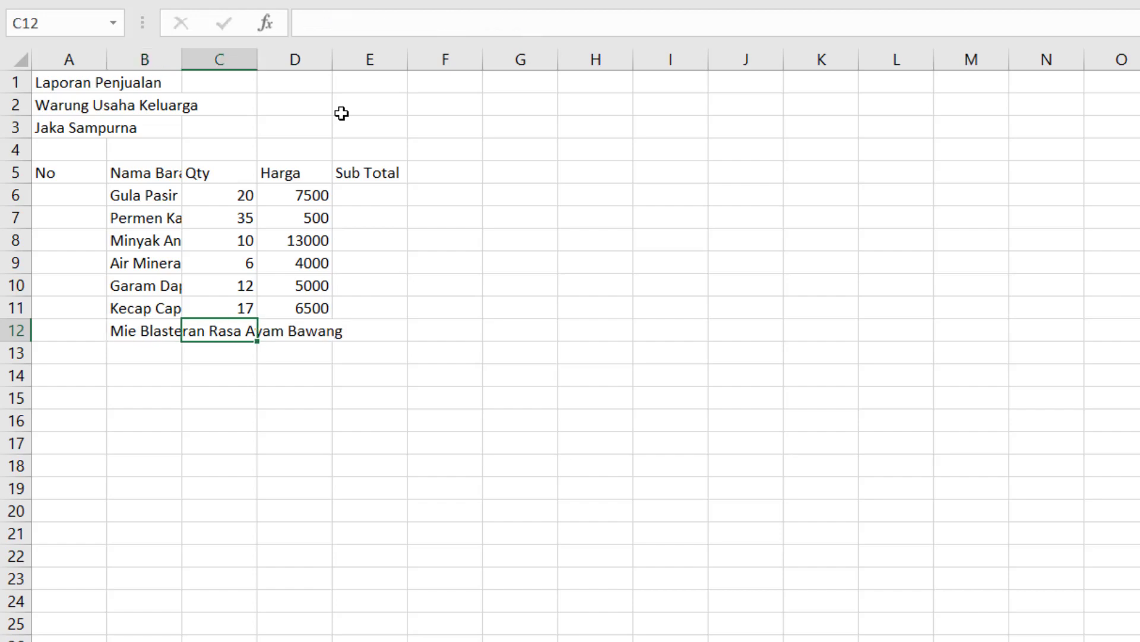
text(19)
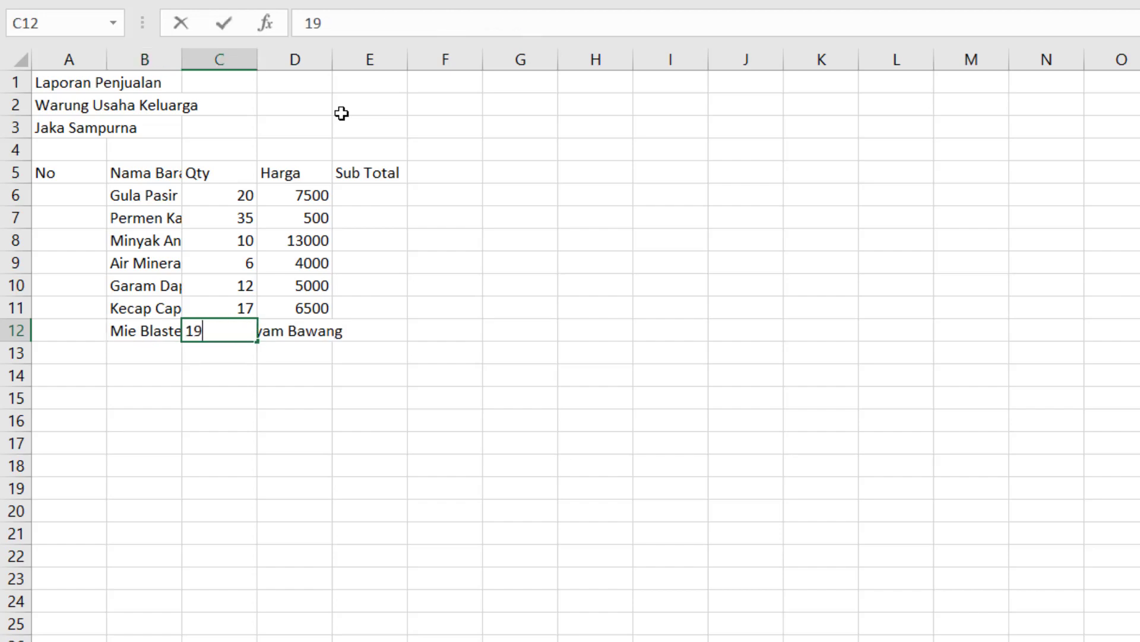
key(Tab)
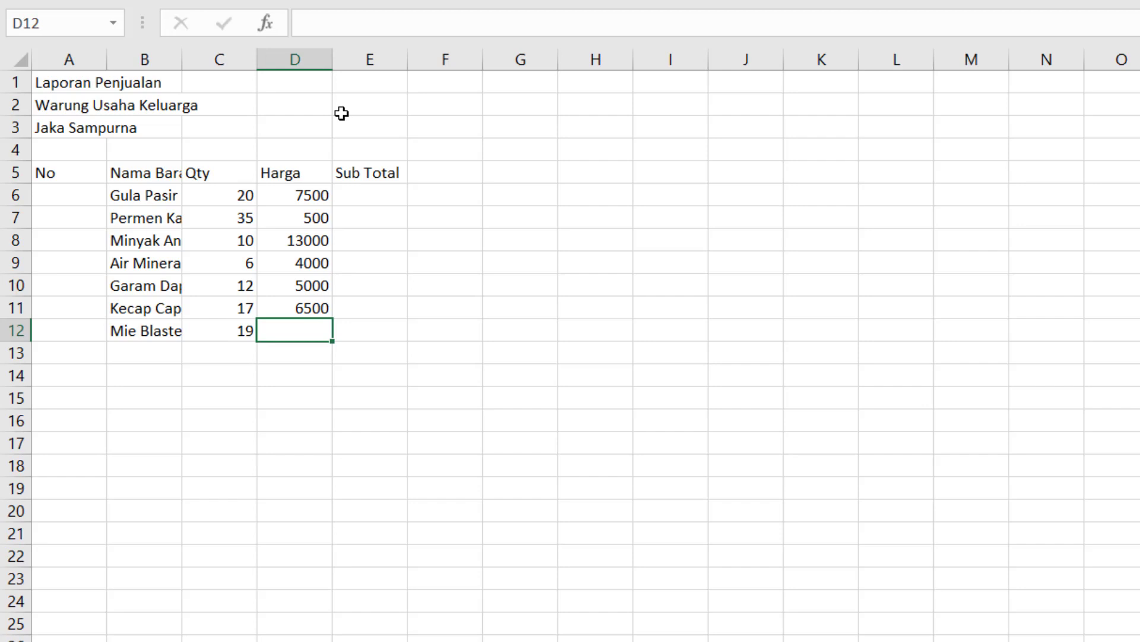
text(3000)
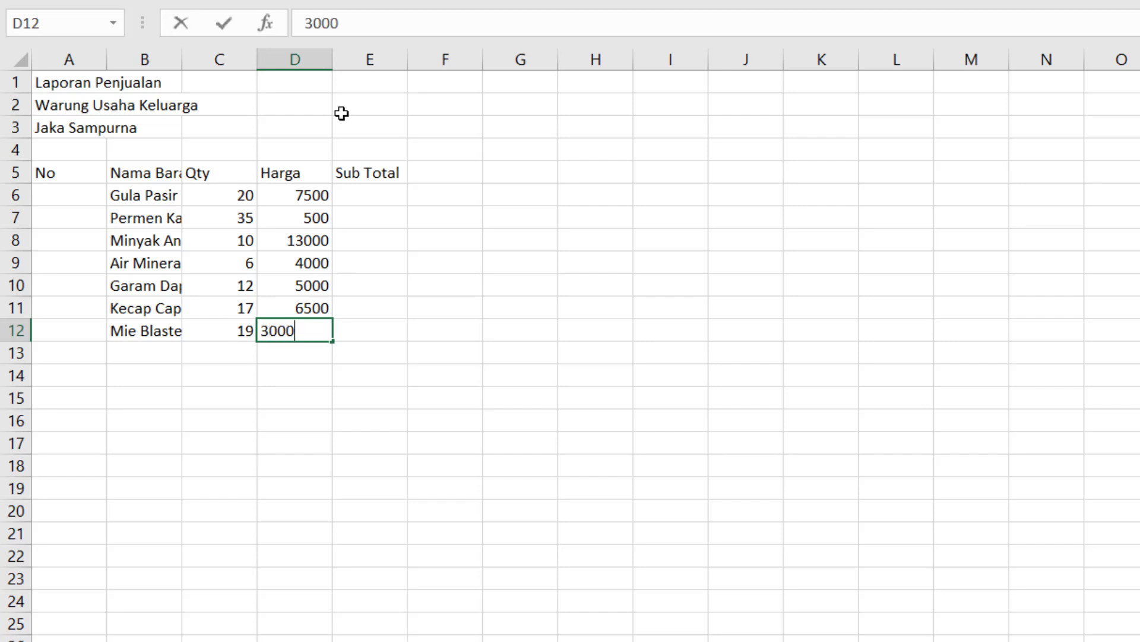
key(Return)
Step: Fill row 13 with the item Mie Jagoan Rasa Kari, Qty 27 and Harga 2750, leaving No and Sub Total empty
key(Tab)
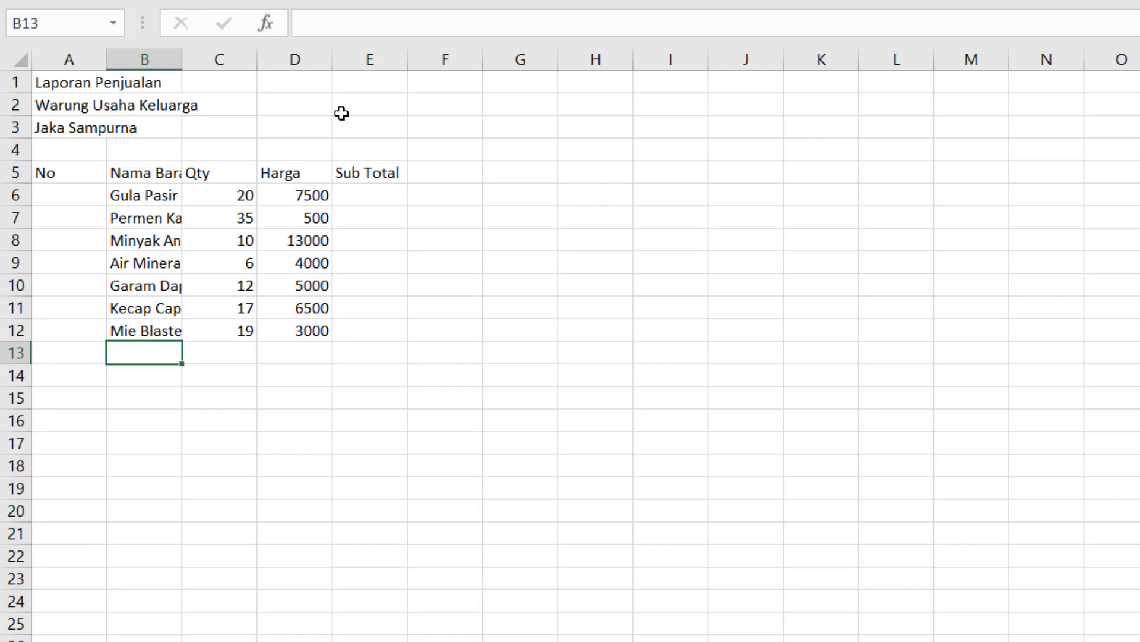
text(Mie J)
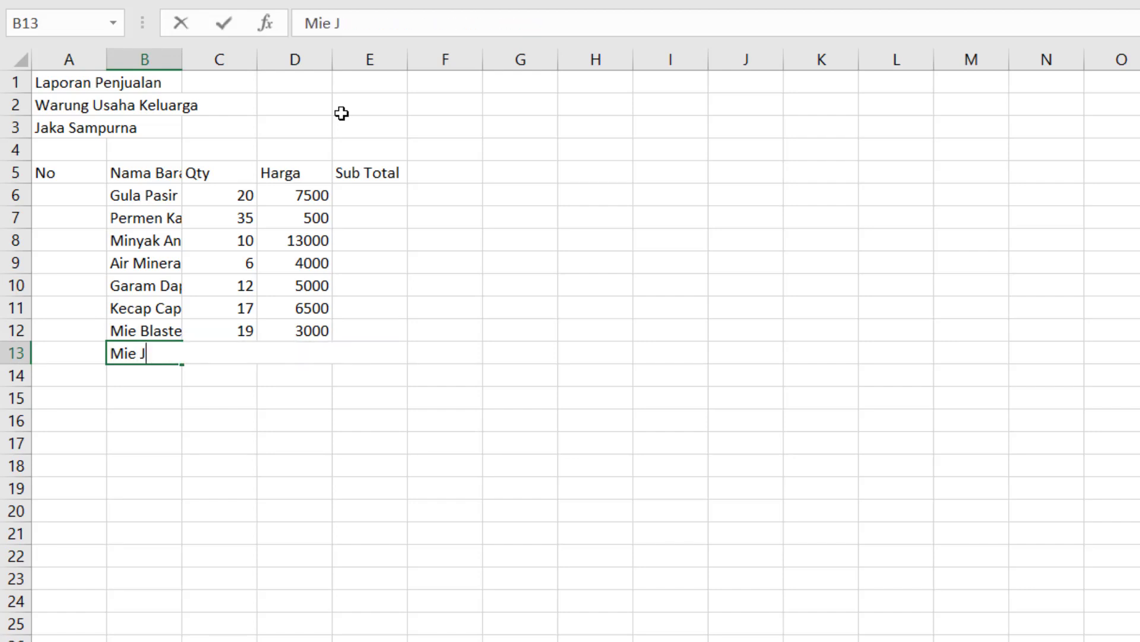
text(agoan Rasa Kari)
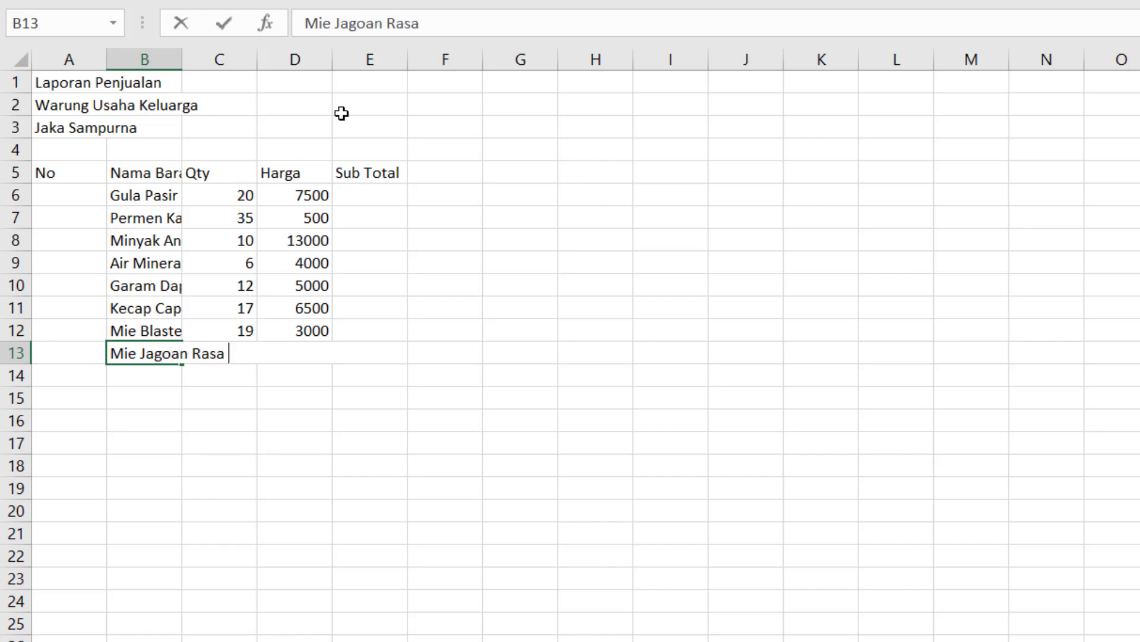
key(Tab)
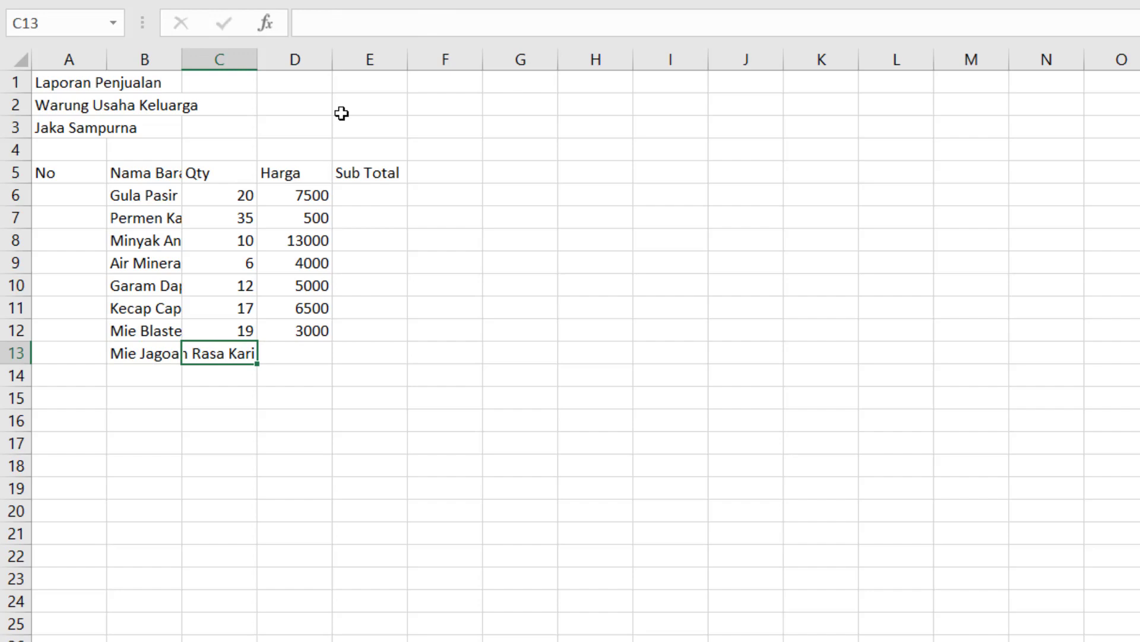
text(27)
key(Tab)
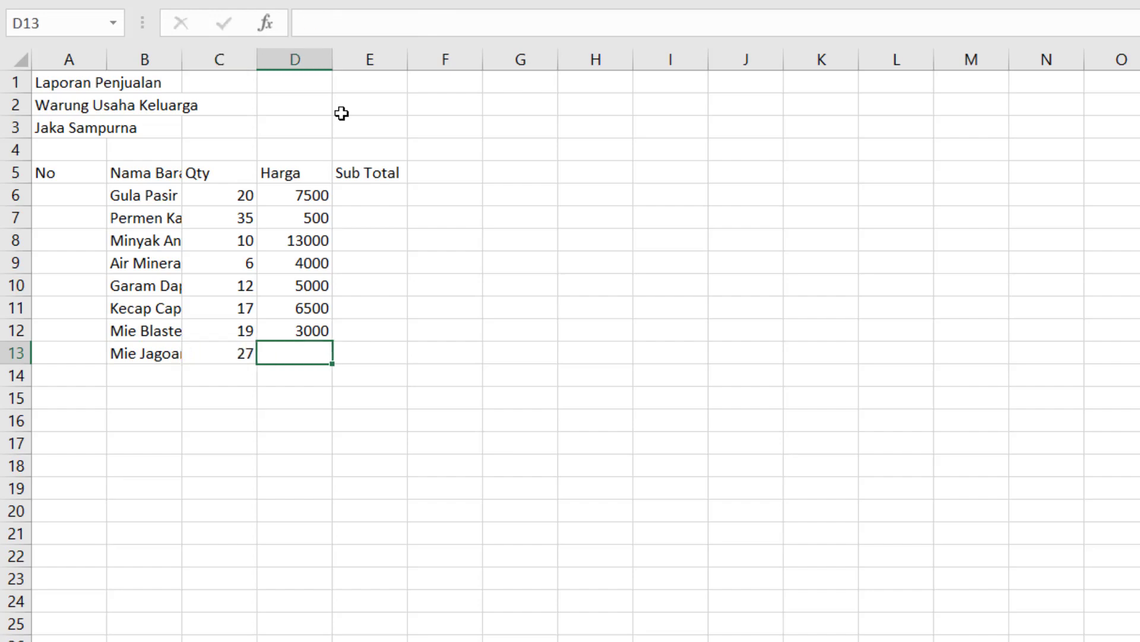
text(2750)
key(Return)
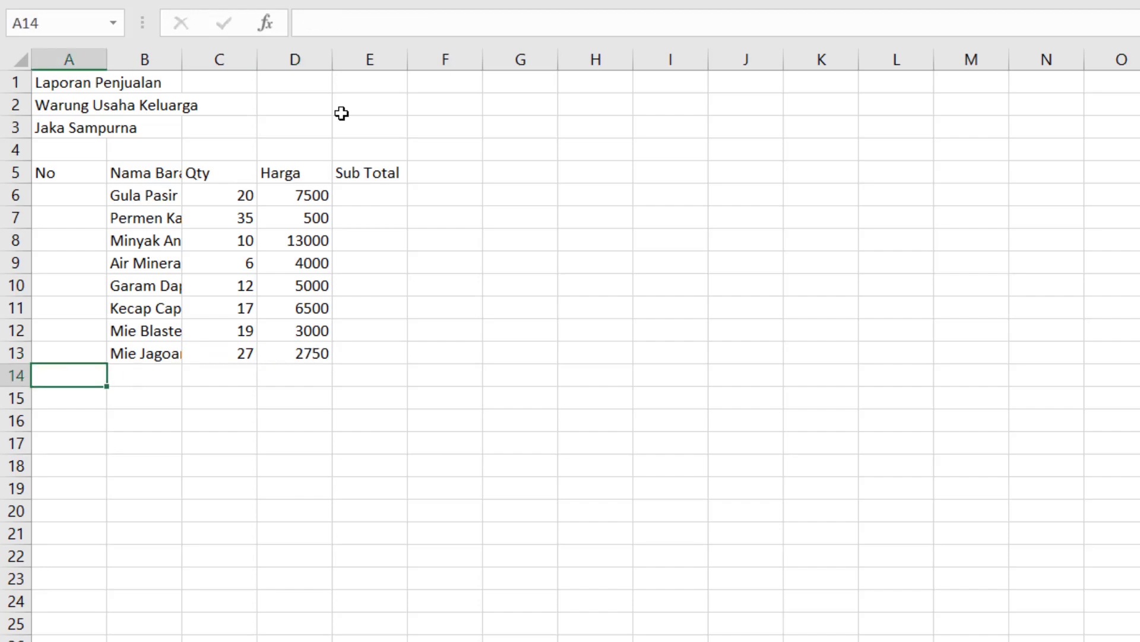
Step: Fill row 14 with the item Es Krim Tenda, Qty 3 and Harga 4250, leaving No and Sub Total empty
key(Tab)
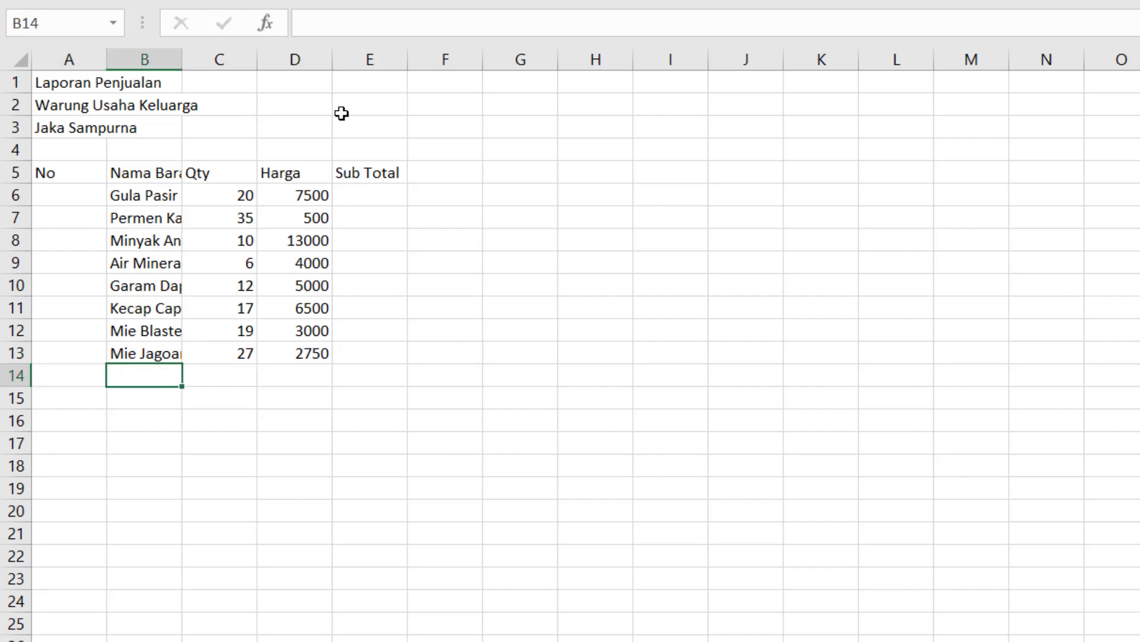
text(Es Kri)
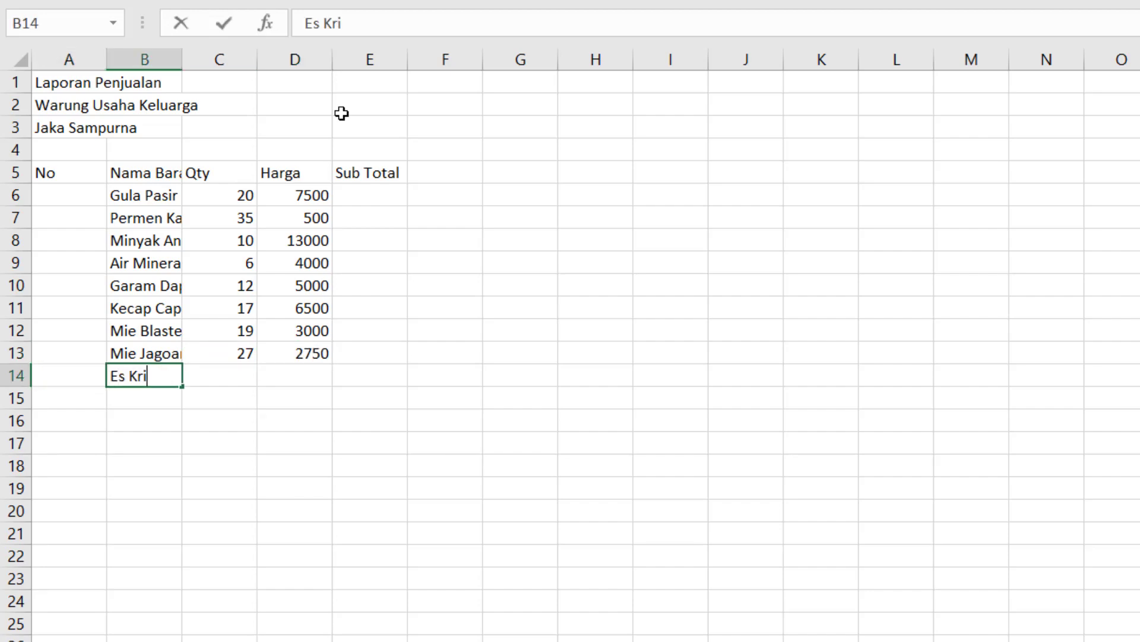
text(m Tenda)
key(Tab)
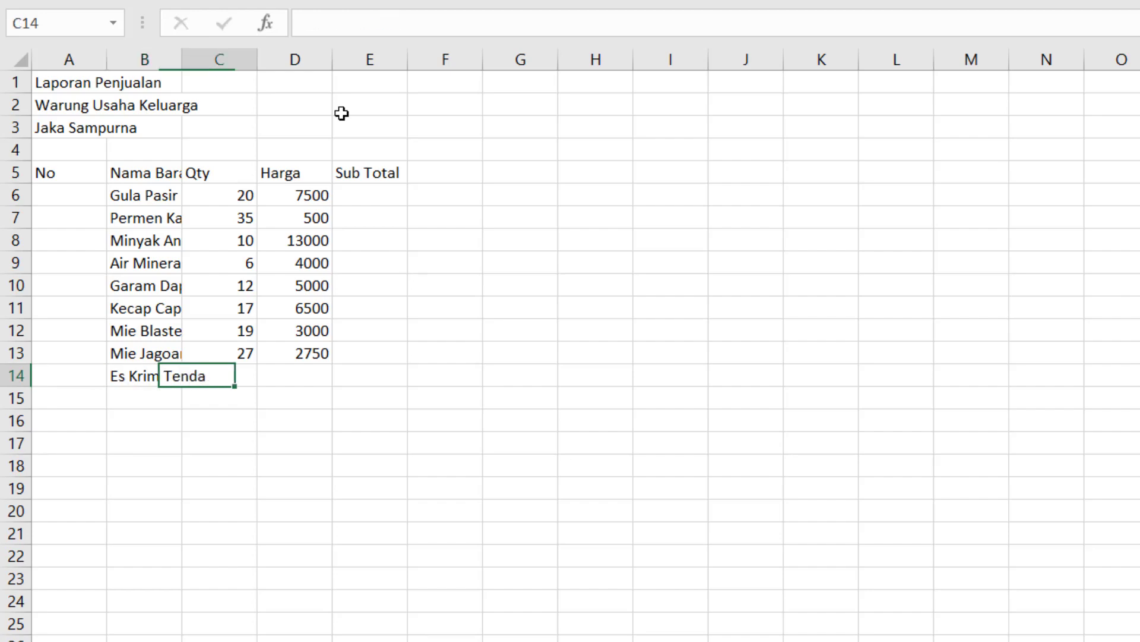
text(3)
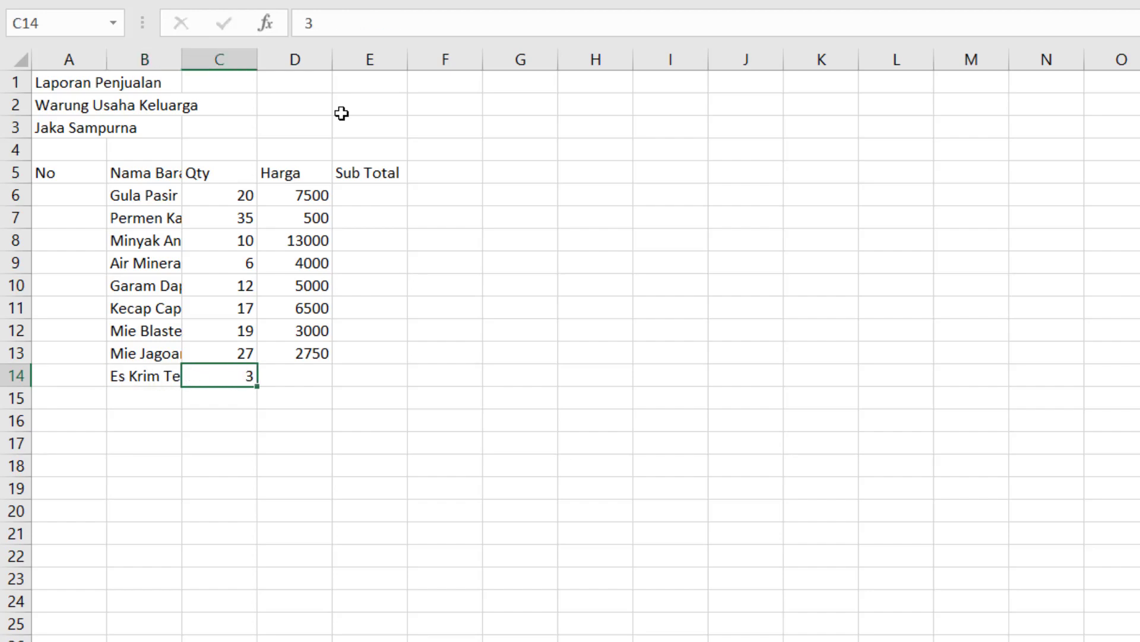
key(Tab)
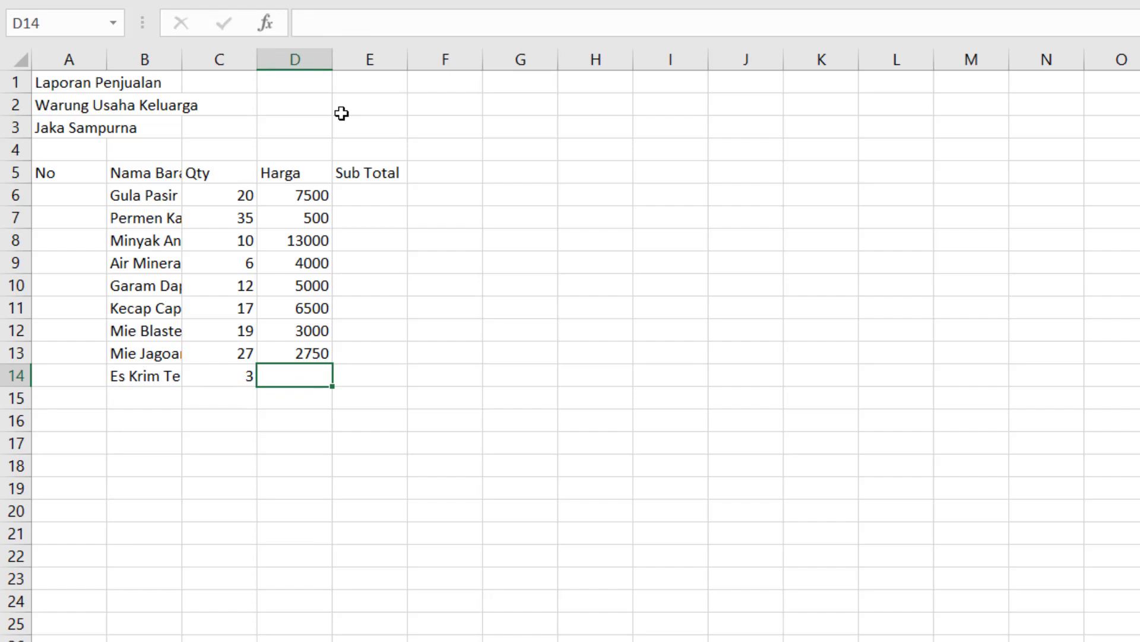
text(4250)
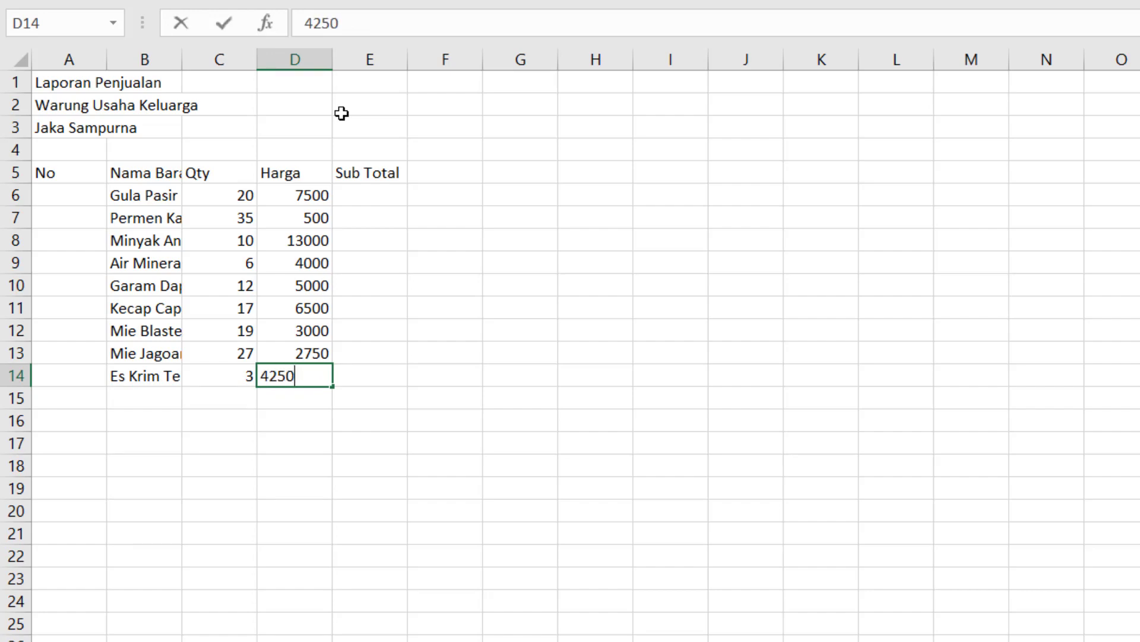
key(Return)
Step: Leave row 15 blank and enter the summary labels Total Item Terjual in A16 and Total Qty Penjualan in A17
key(Return)
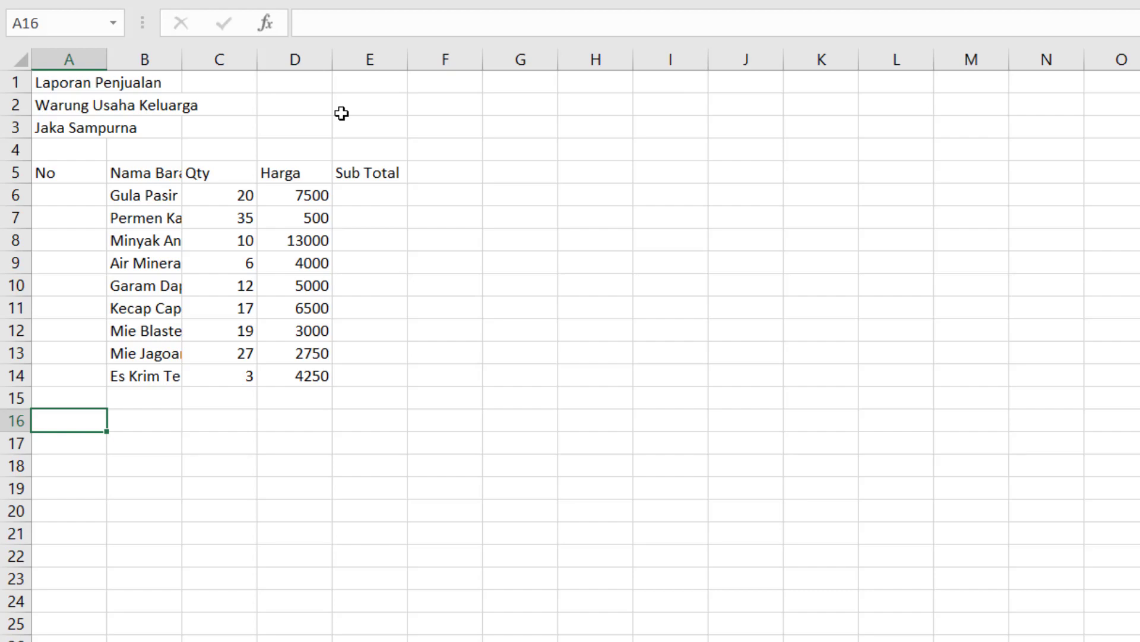
text(Total I)
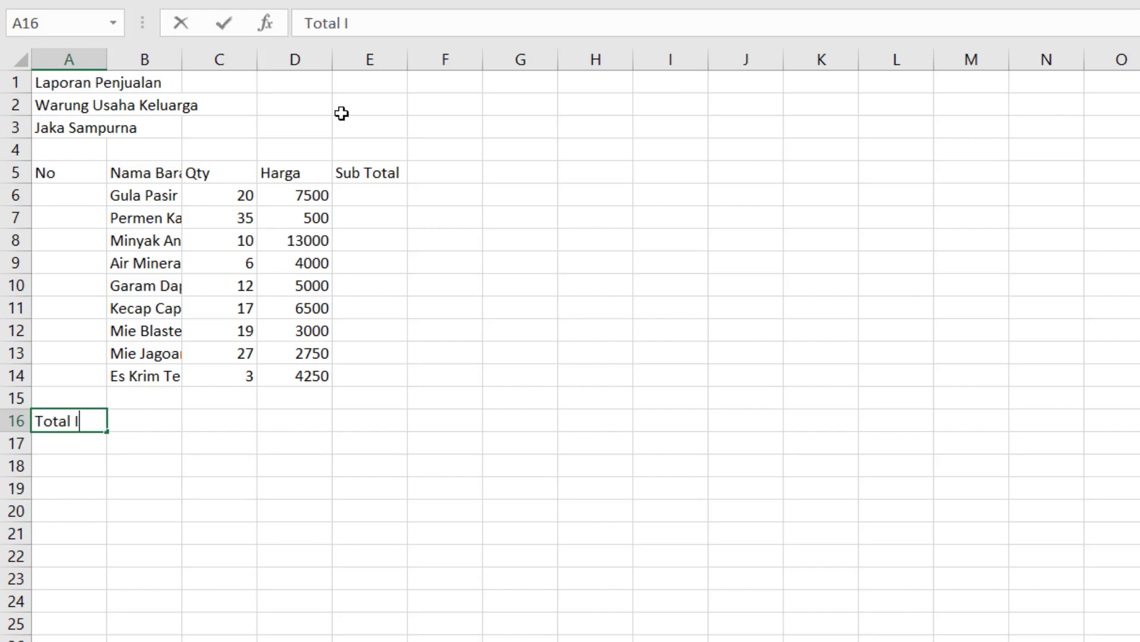
text(tem Terjual)
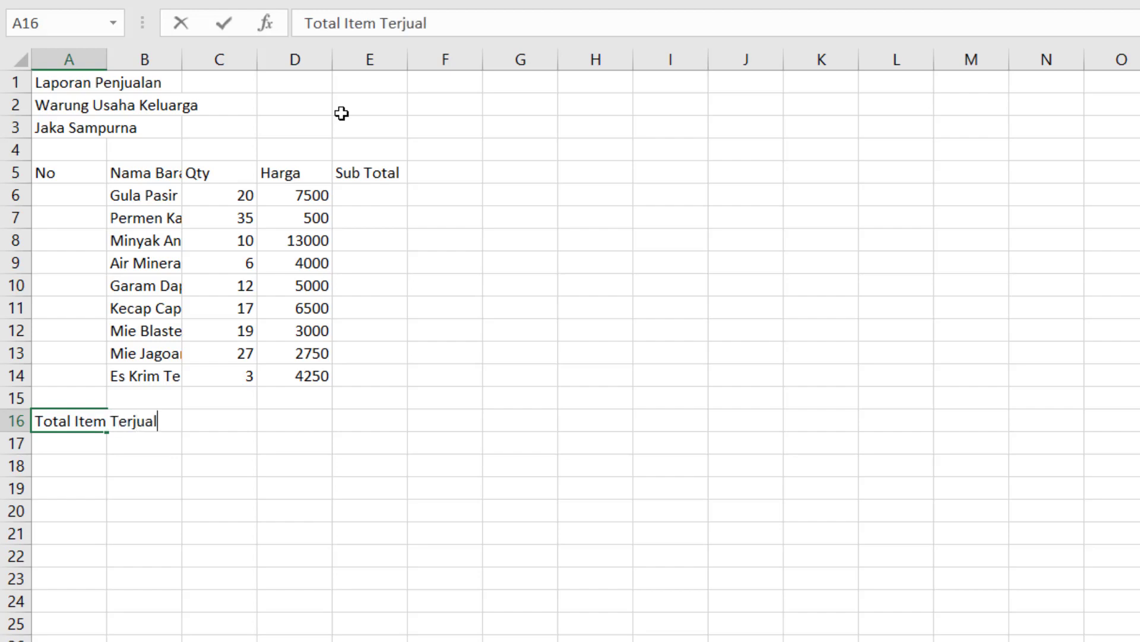
key(Return)
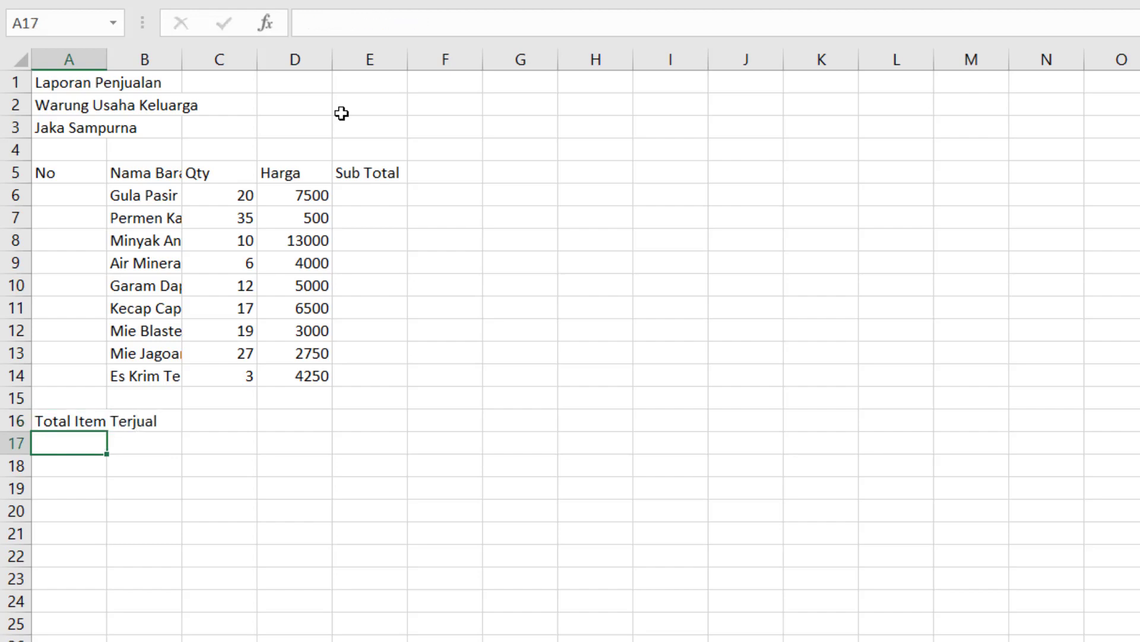
text(Total Qty)
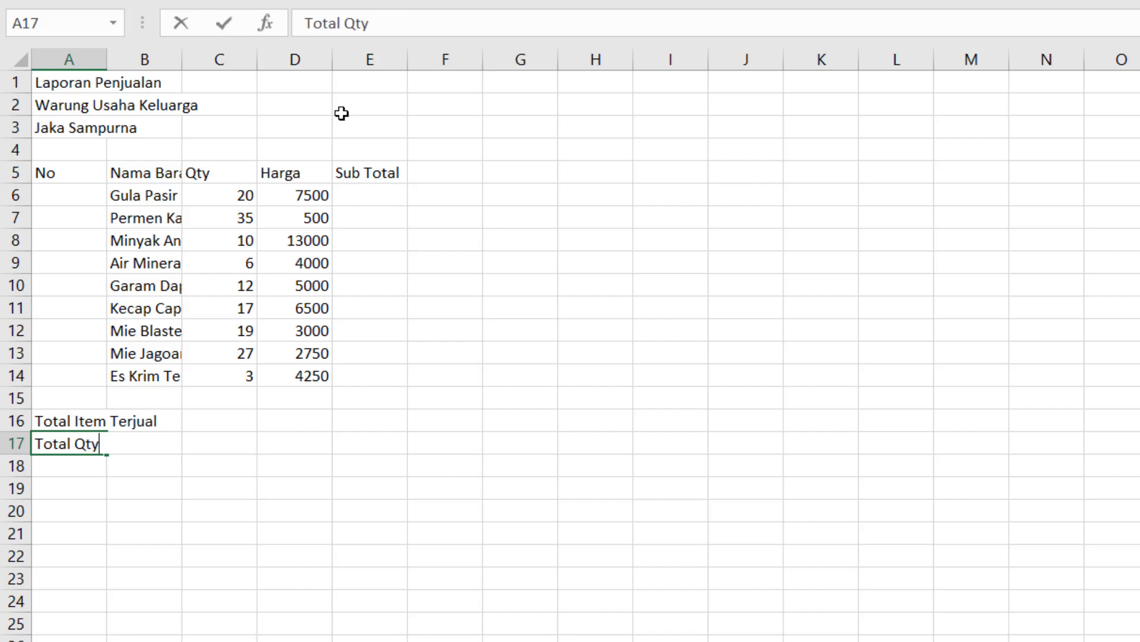
text( Penjuala)
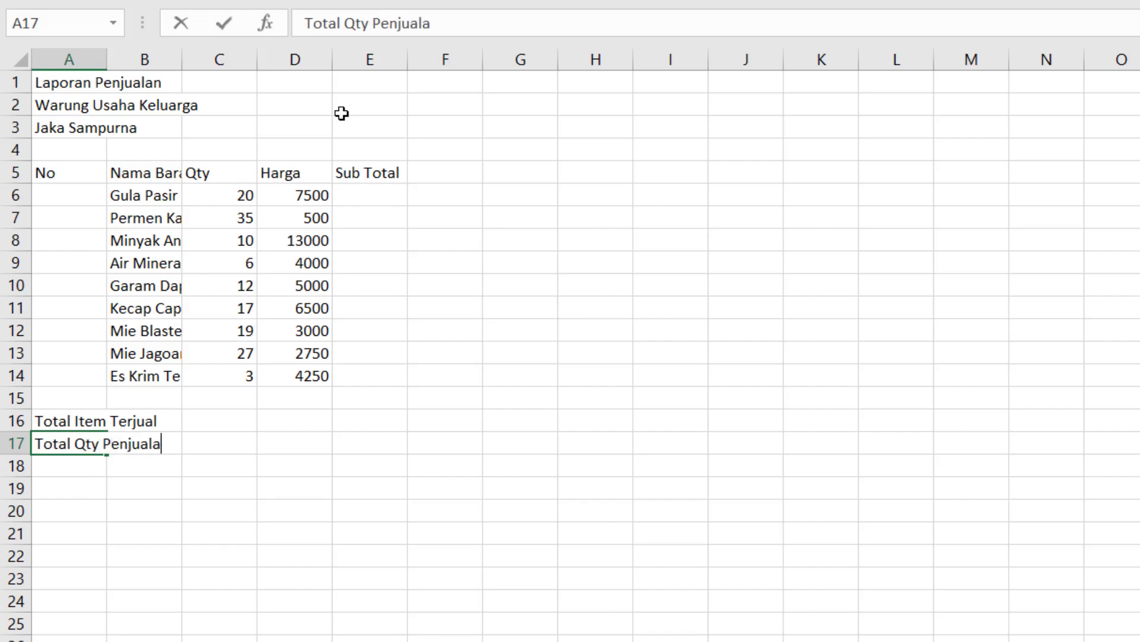
text(n)
key(Return)
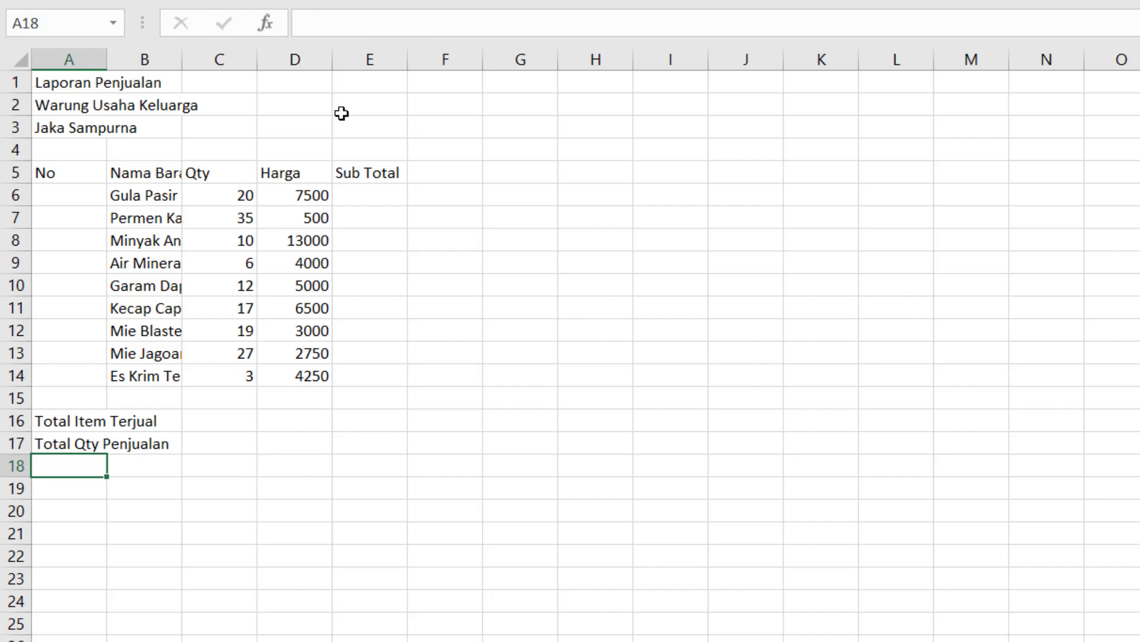
Step: Enter the summary labels Rata Rata Qty Penjualan in A18 and Qty Penjualan Tertinggi in A19
text(Rata)
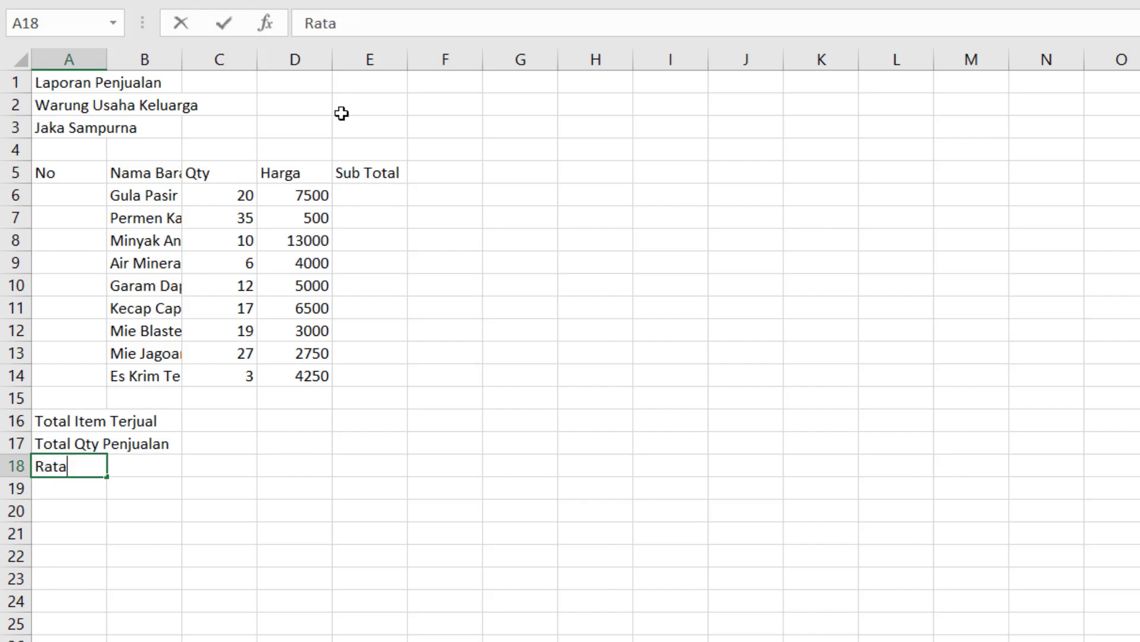
text( Rata)
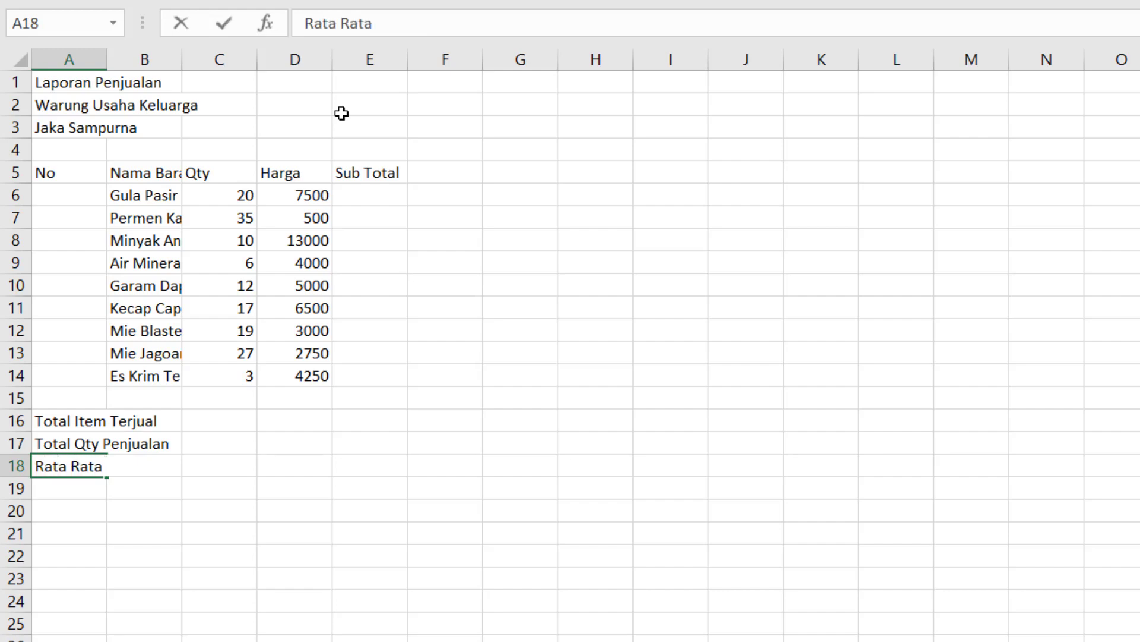
text( Qty Pe)
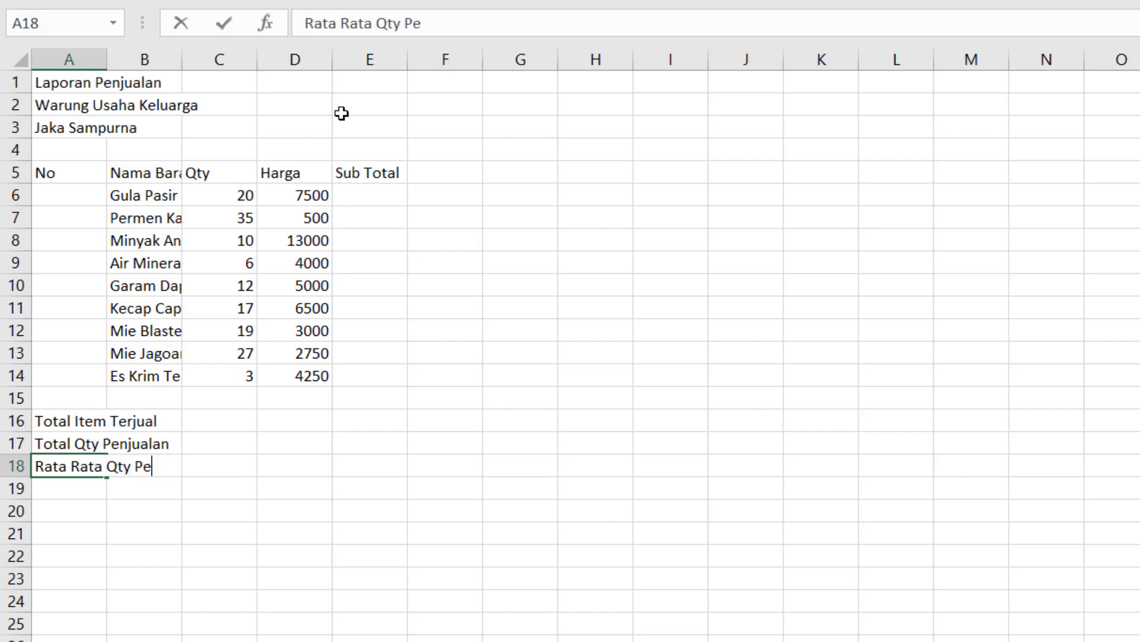
text(njualan)
key(Return)
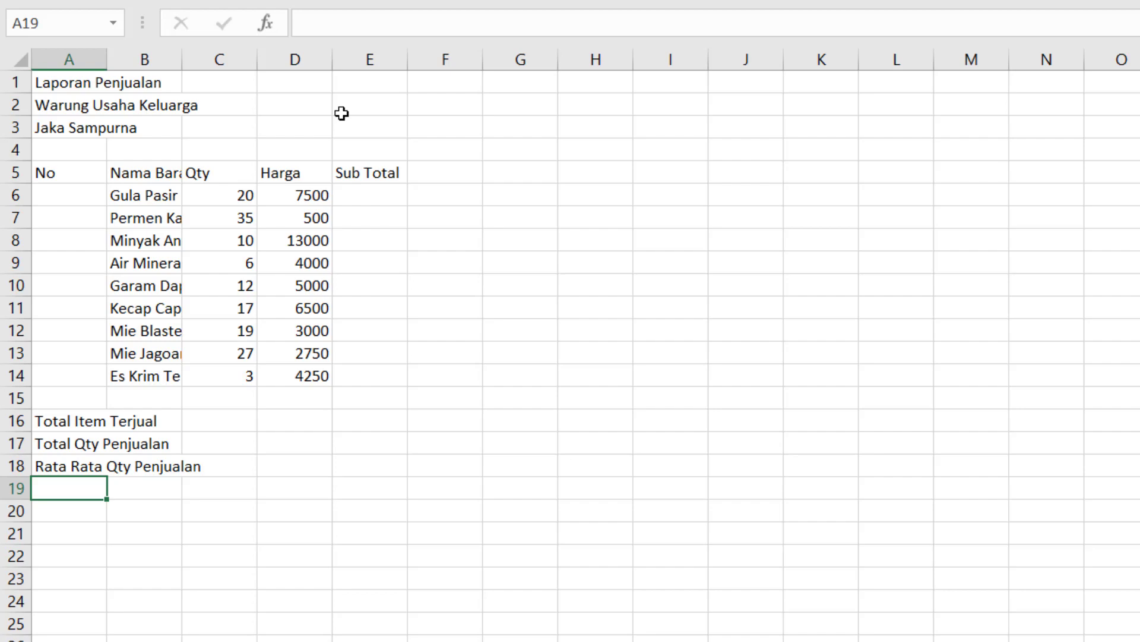
text(Qty Penjua)
key(BackSpace)
text(ua)
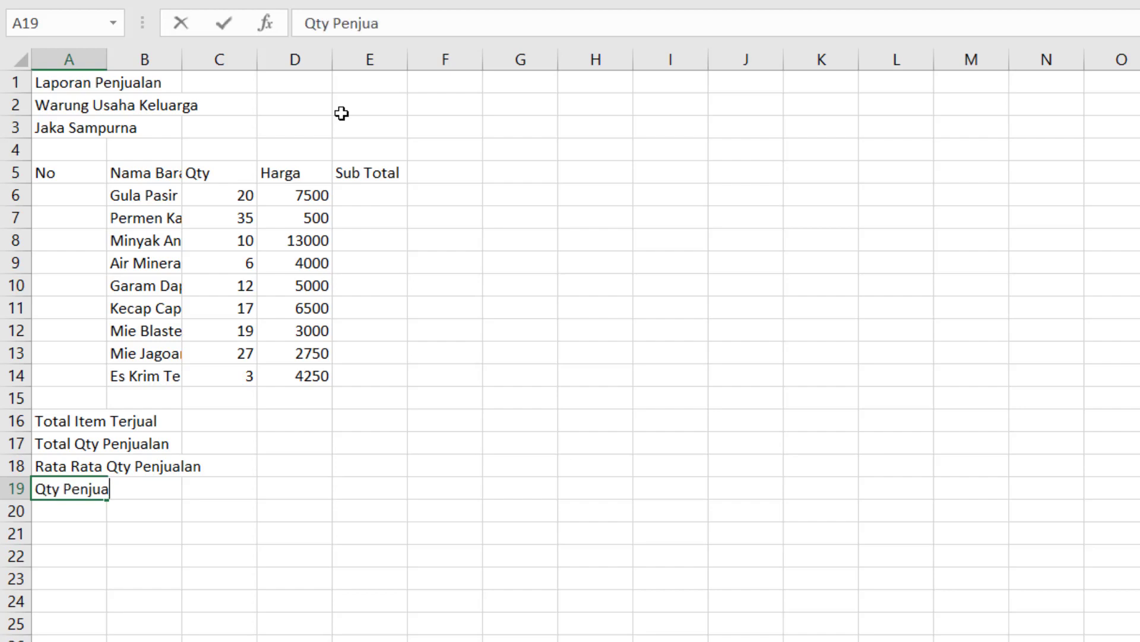
text(lan Tertin)
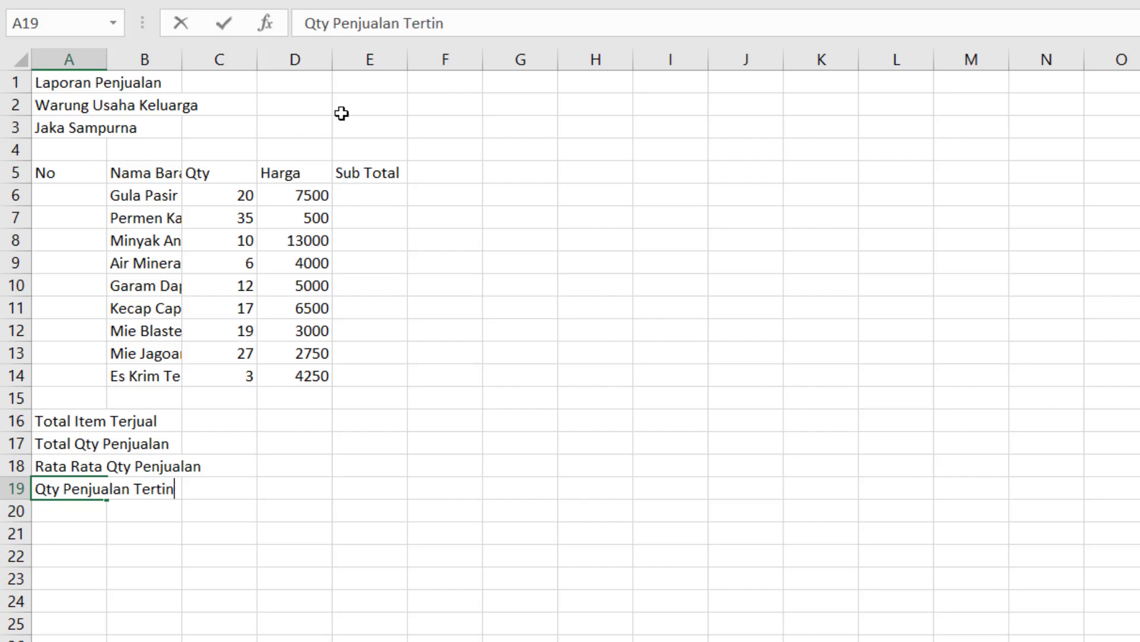
text(ggi)
key(Return)
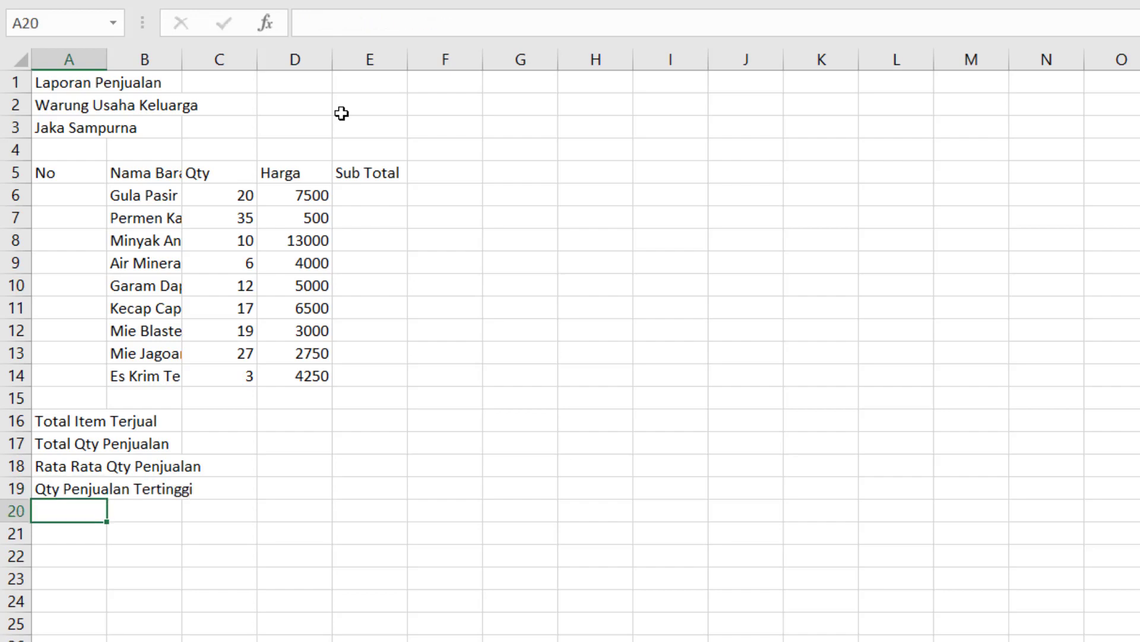
Step: Enter the summary labels Qty Penjualan Terendah in A20 and Total Penjualan in A21
text(Qty P)
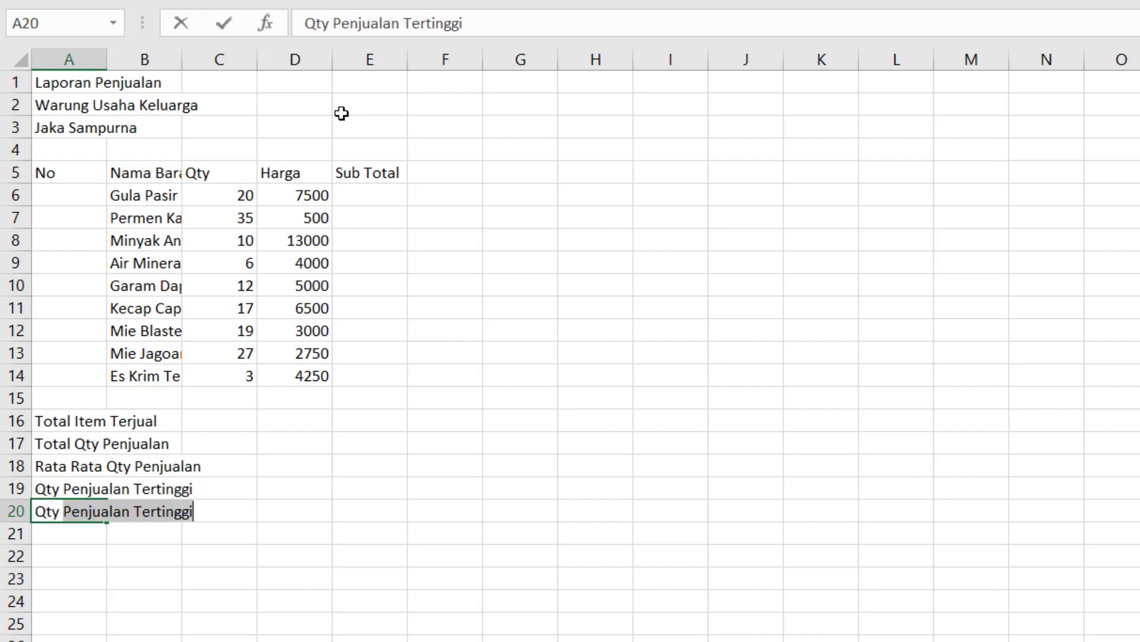
text(enjualan Ter)
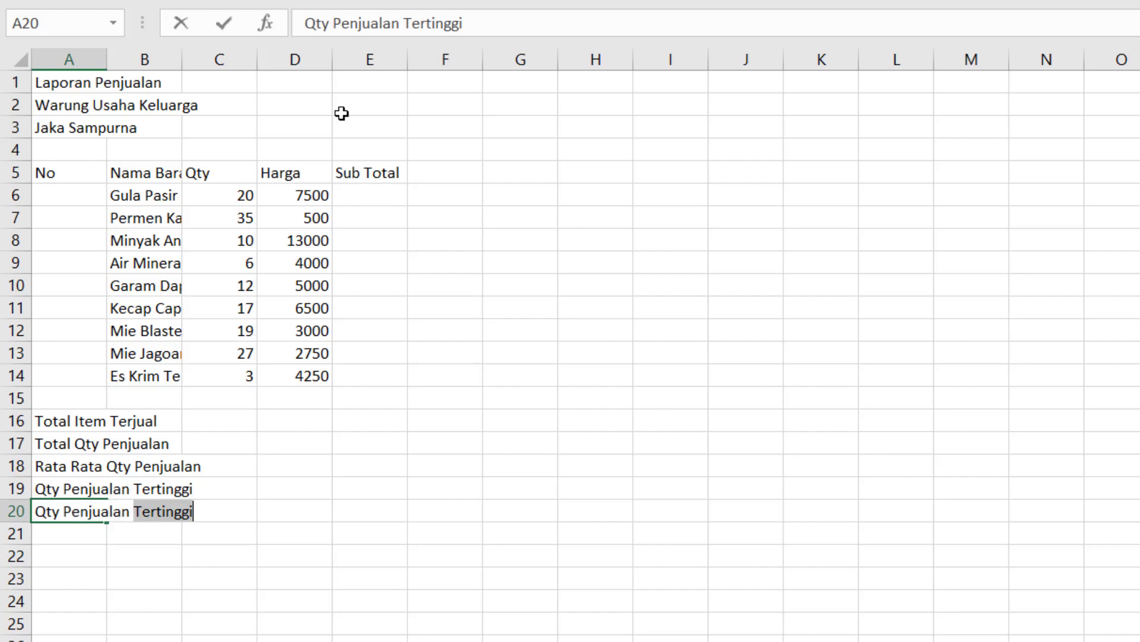
text(endah)
key(Return)
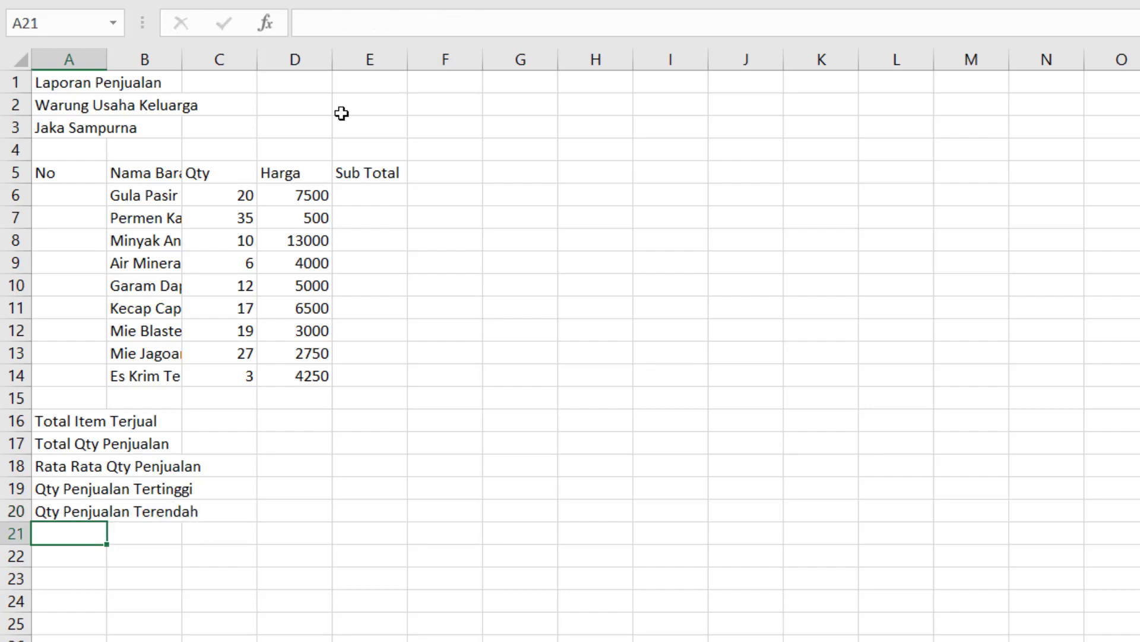
text(Total )
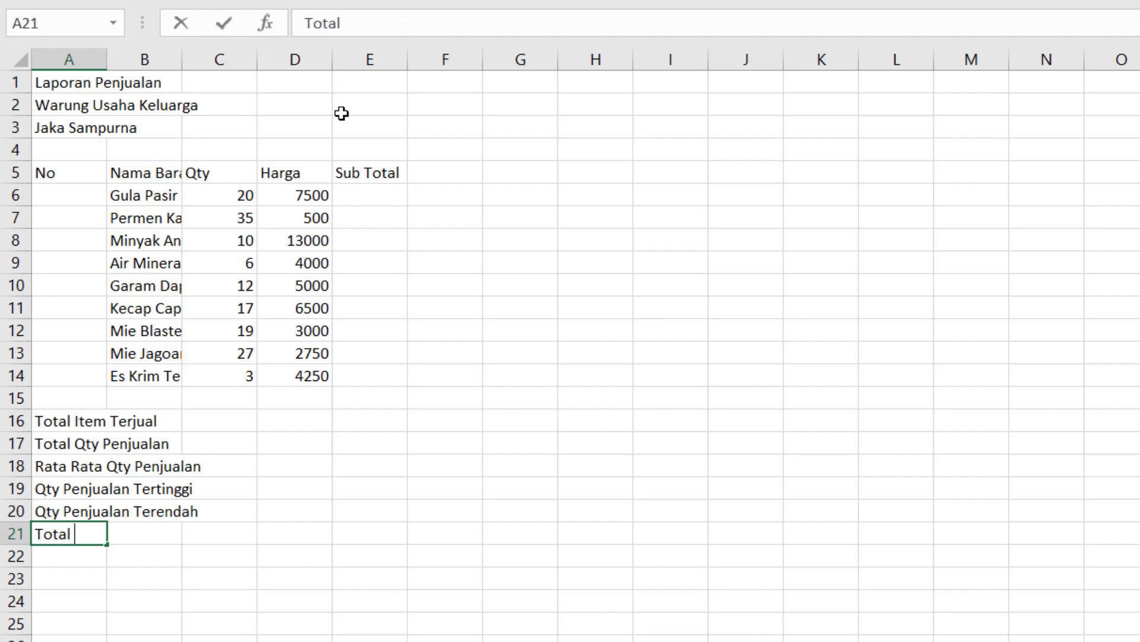
text(Penjualan)
key(Return)
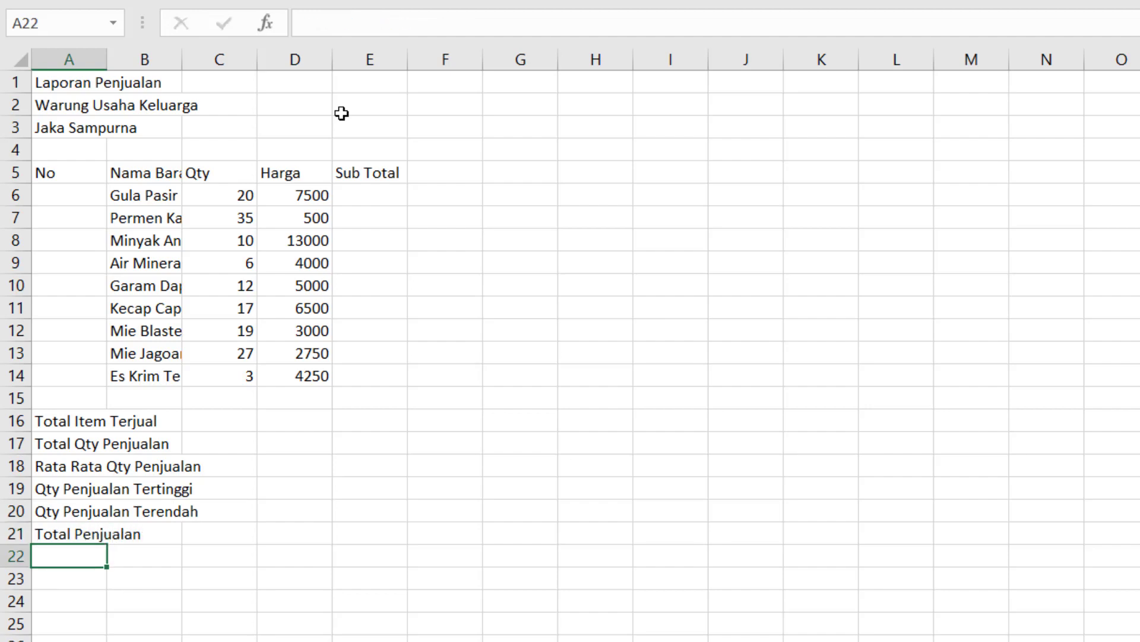
Step: Calculate the Sub Total for Gula Pasir in E6 by multiplying Qty by Harga with the formula =C6*D6
key(Up)
key(Up)
key(Up)
key(Up)
key(Up)
key(Up)
key(Up)
key(Up)
key(Up)
key(Up)
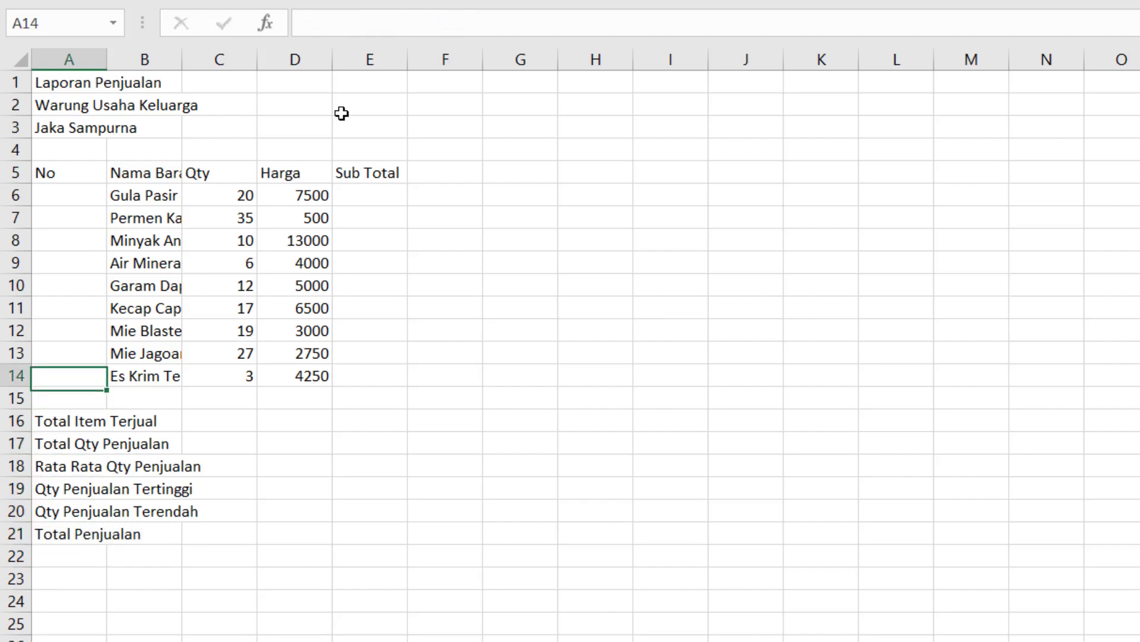
key(Up)
key(Up)
key(Up)
key(Up)
key(Up)
key(Up)
key(Up)
key(Up)
key(Up)
key(Up)
key(Up)
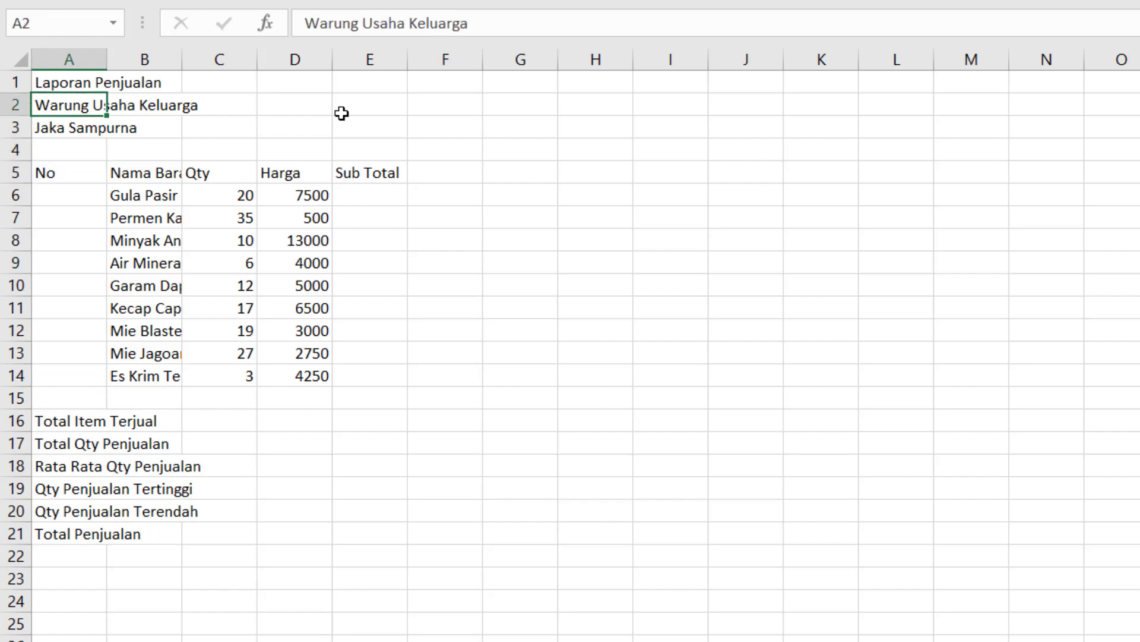
key(Down)
key(Down)
key(Down)
key(Down)
key(Down)
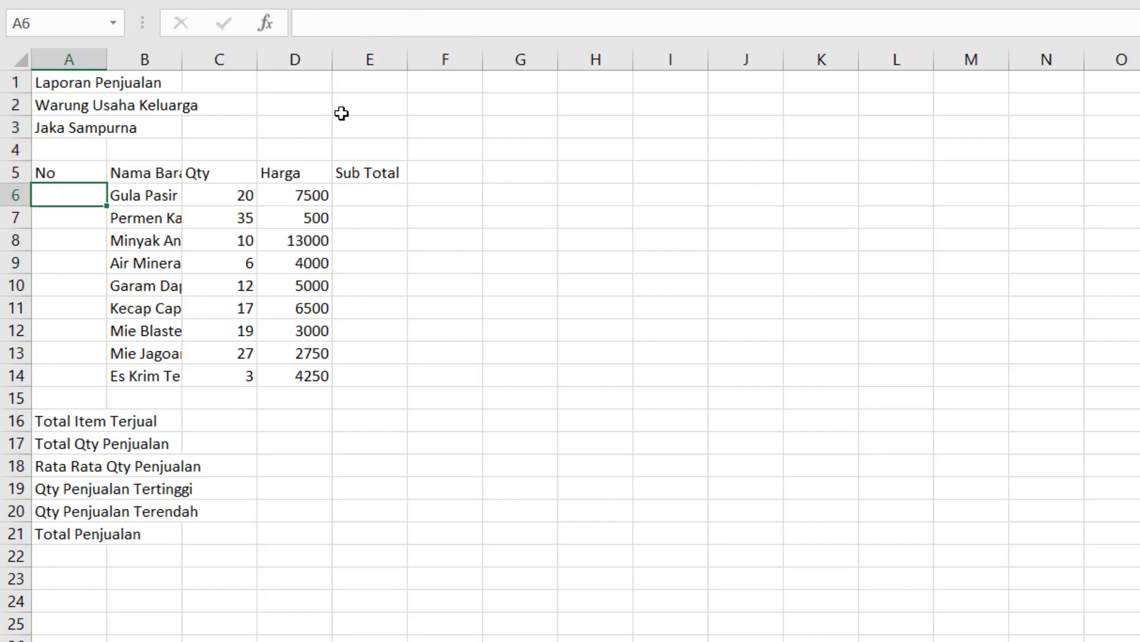
key(Right)
key(Right)
key(Right)
key(Right)
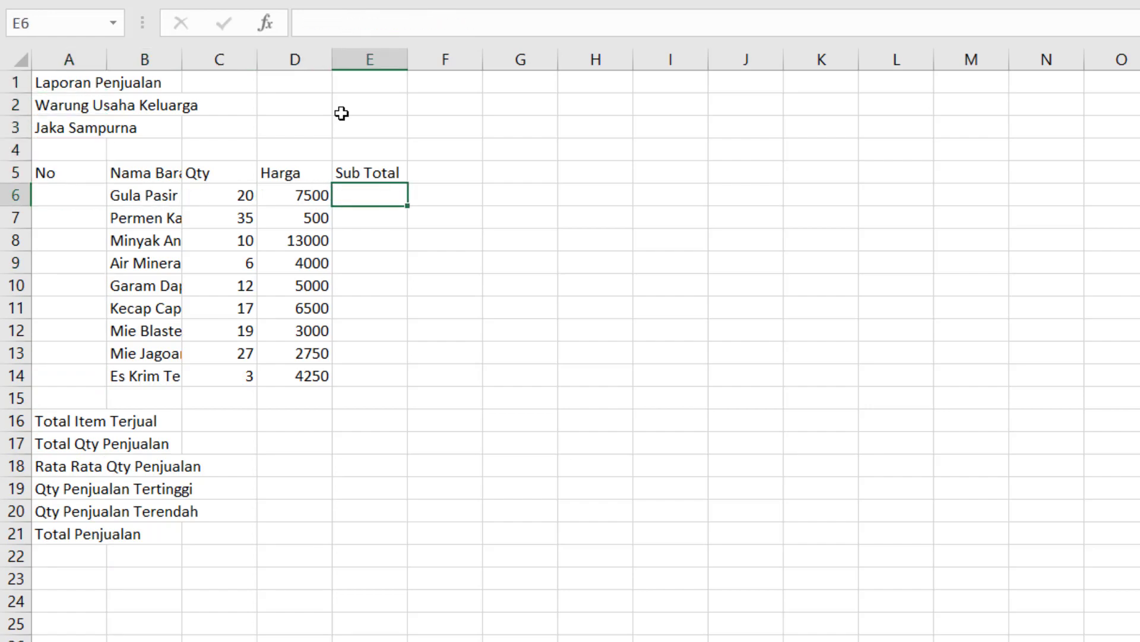
key(Left)
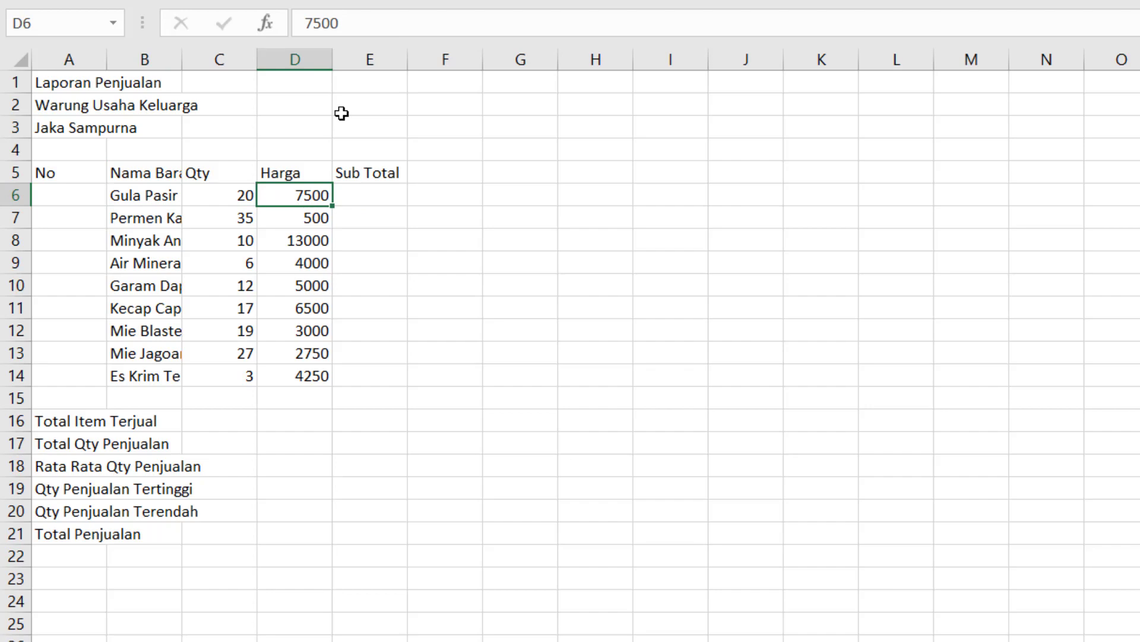
key(Right)
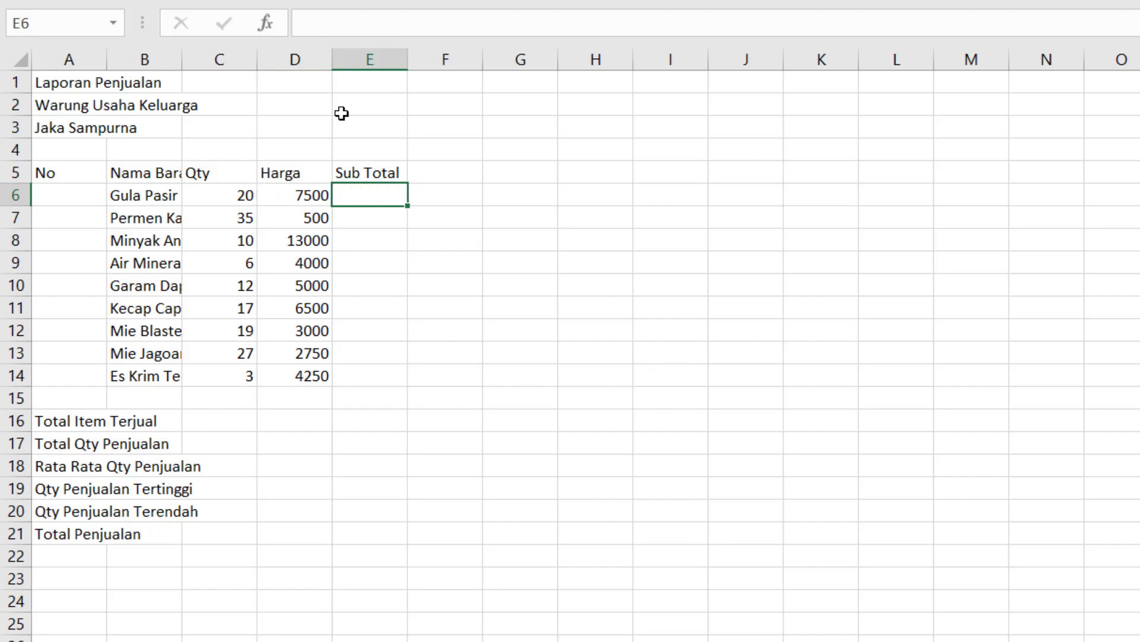
key(Left)
key(Left)
key(Left)
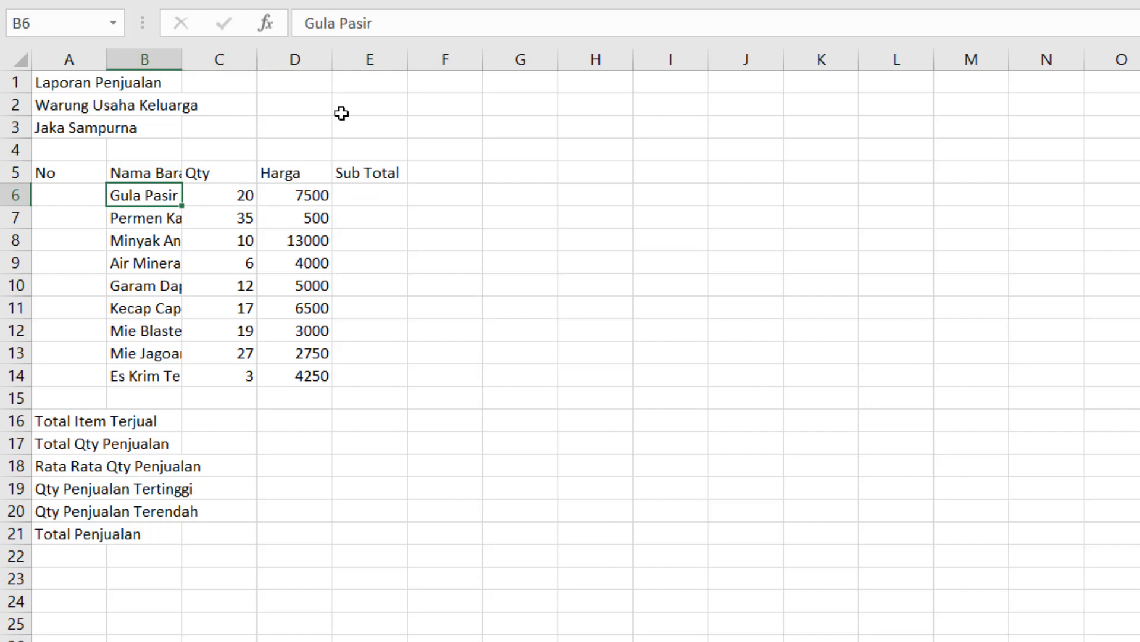
key(Right)
key(Right)
key(Right)
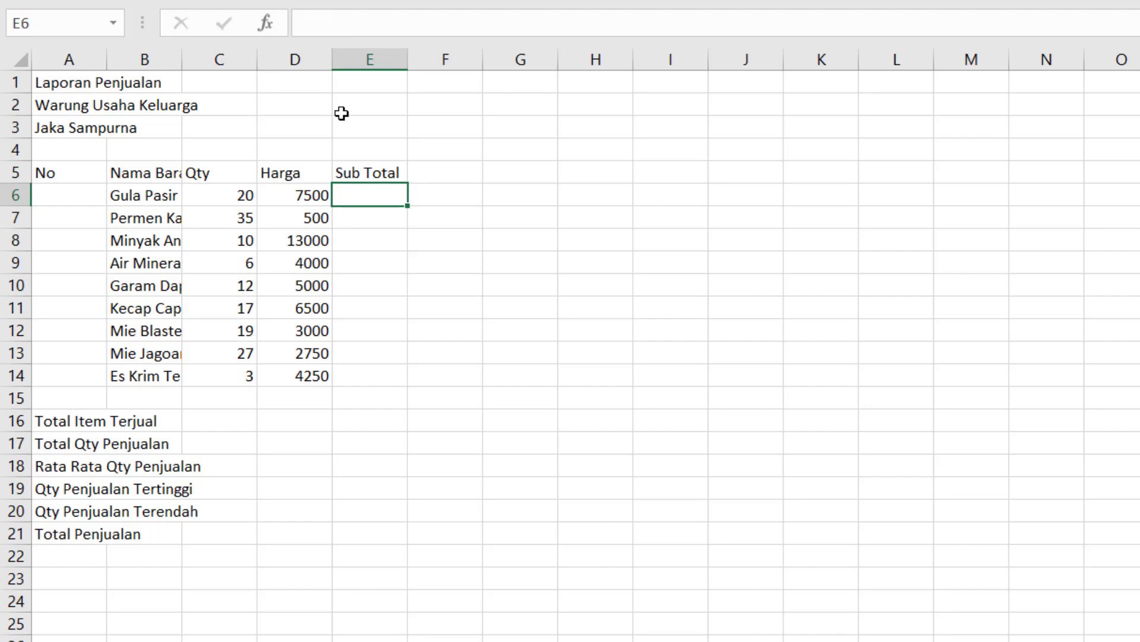
text(=)
key(Left)
key(Left)
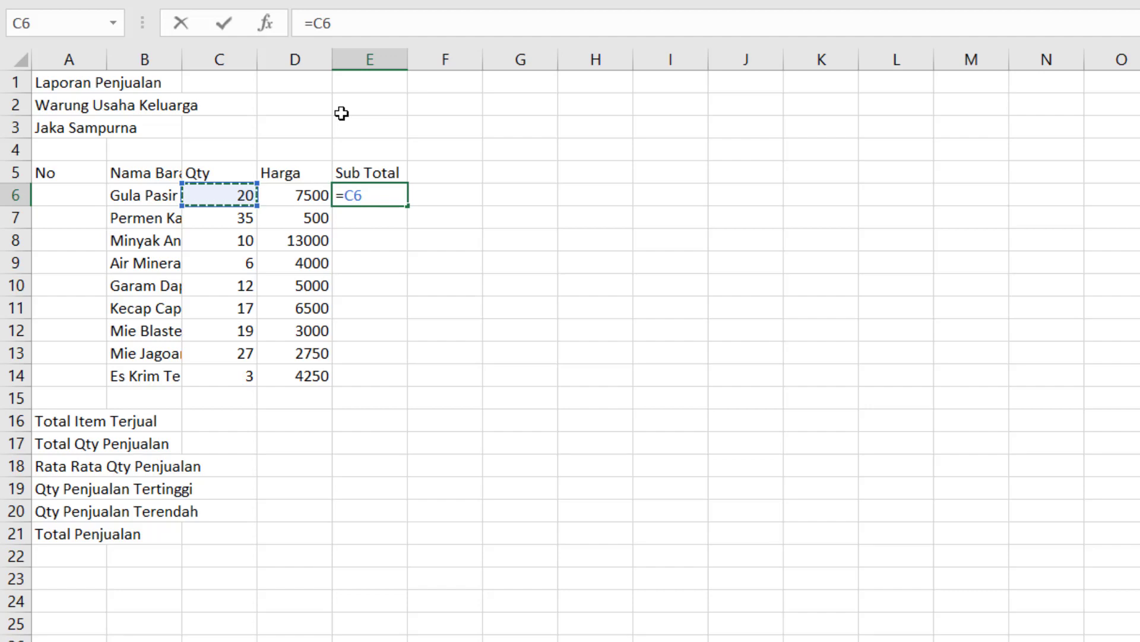
text(*)
key(Left)
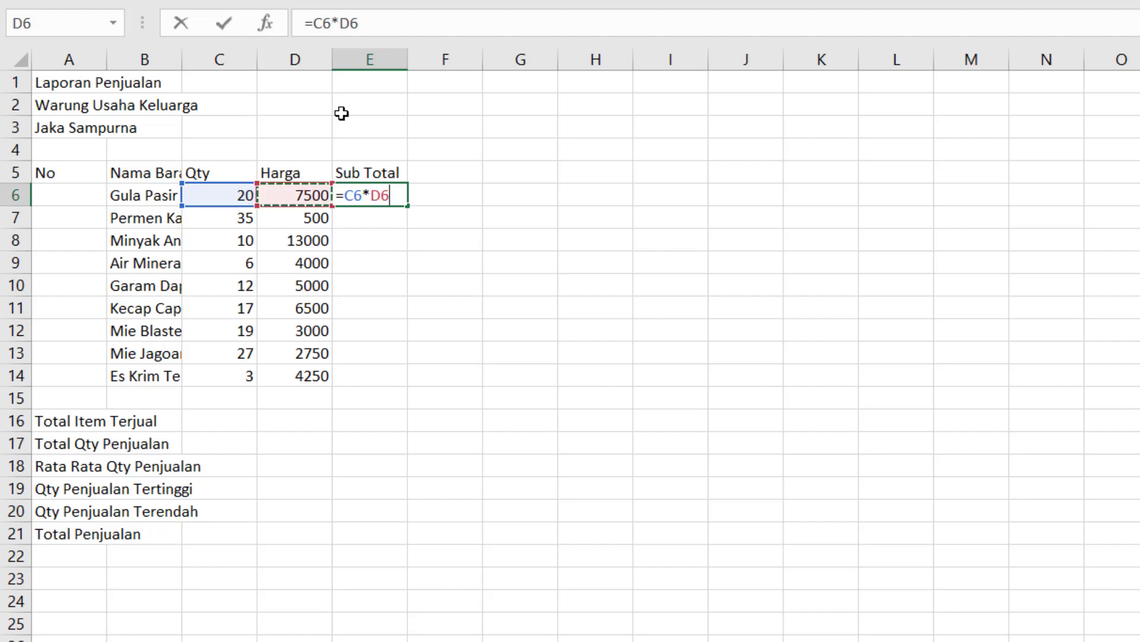
key(Right)
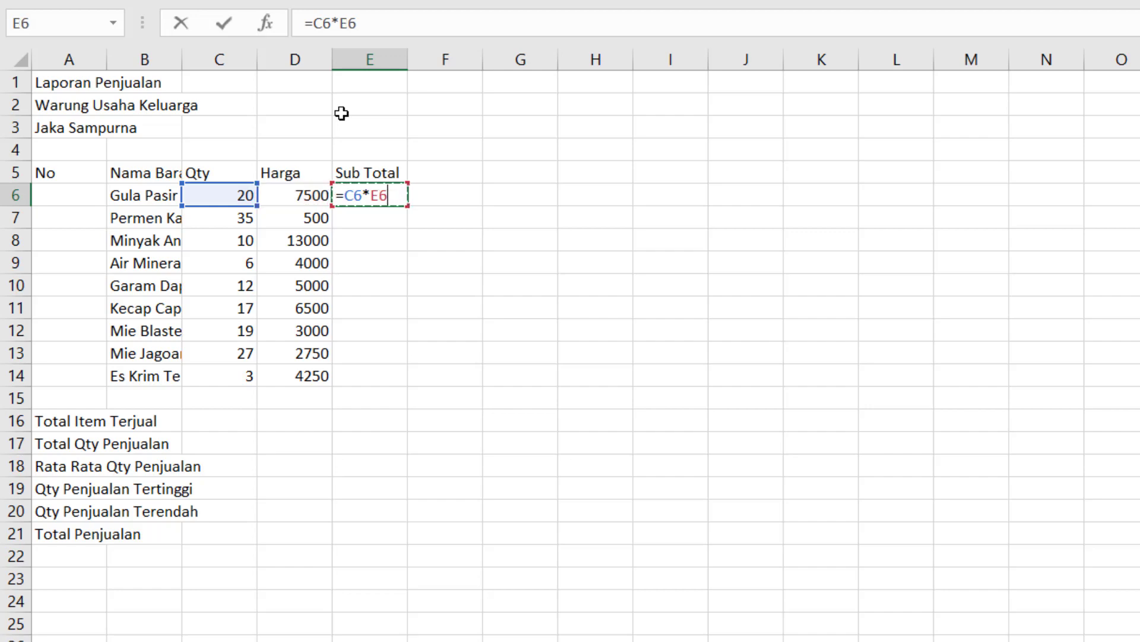
key(Left)
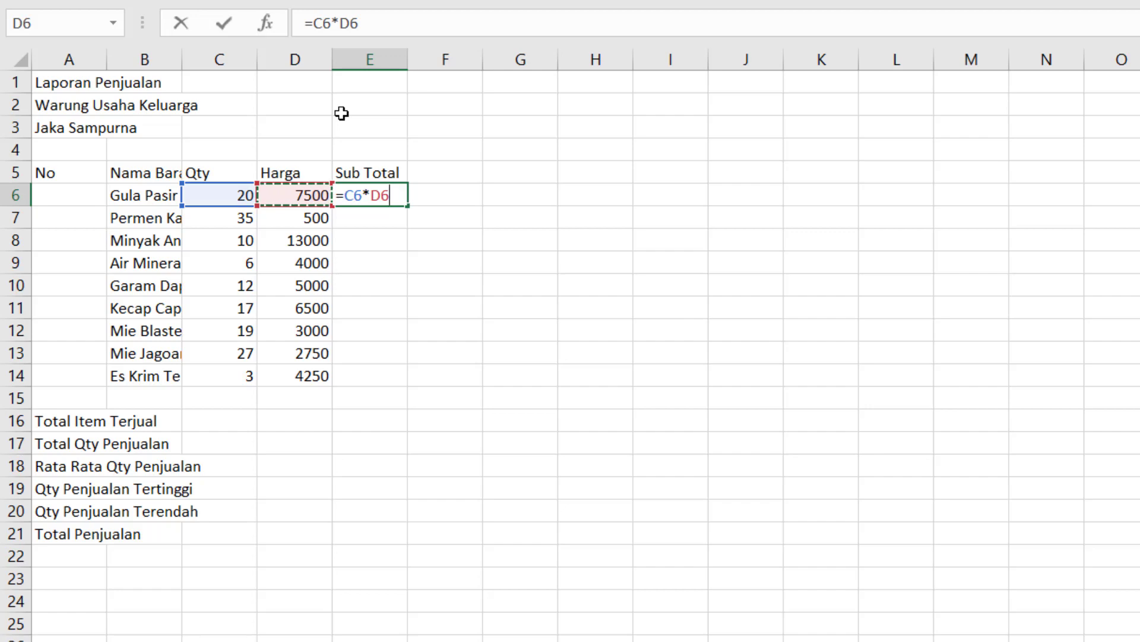
key(Return)
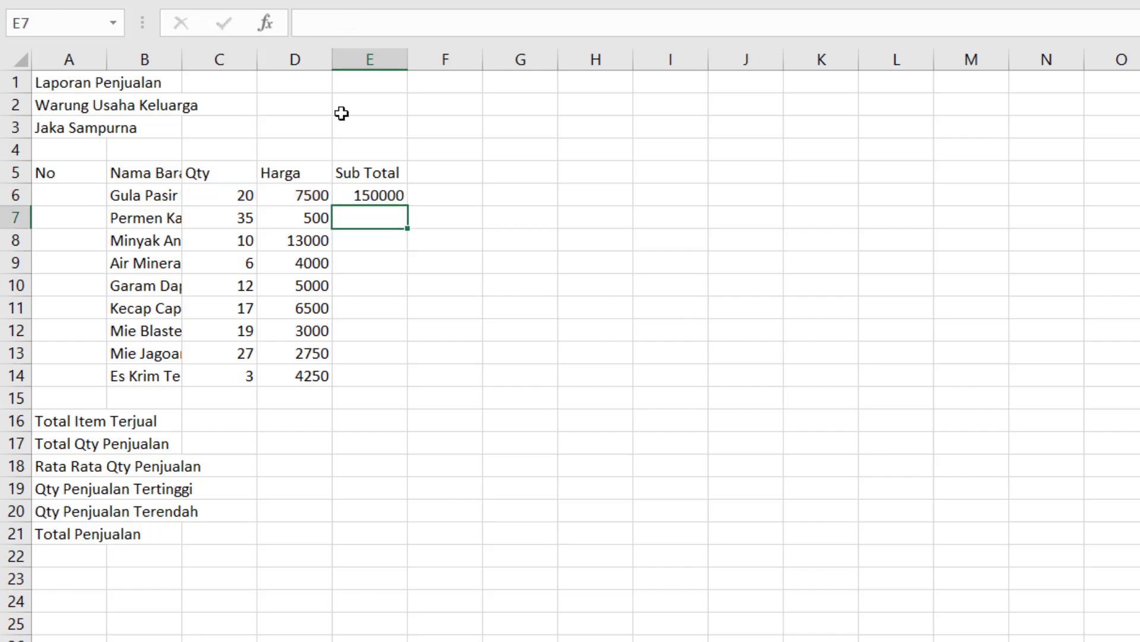
Step: Copy the Sub Total formula from E6 into E7:E14 for the remaining items
key(Up)
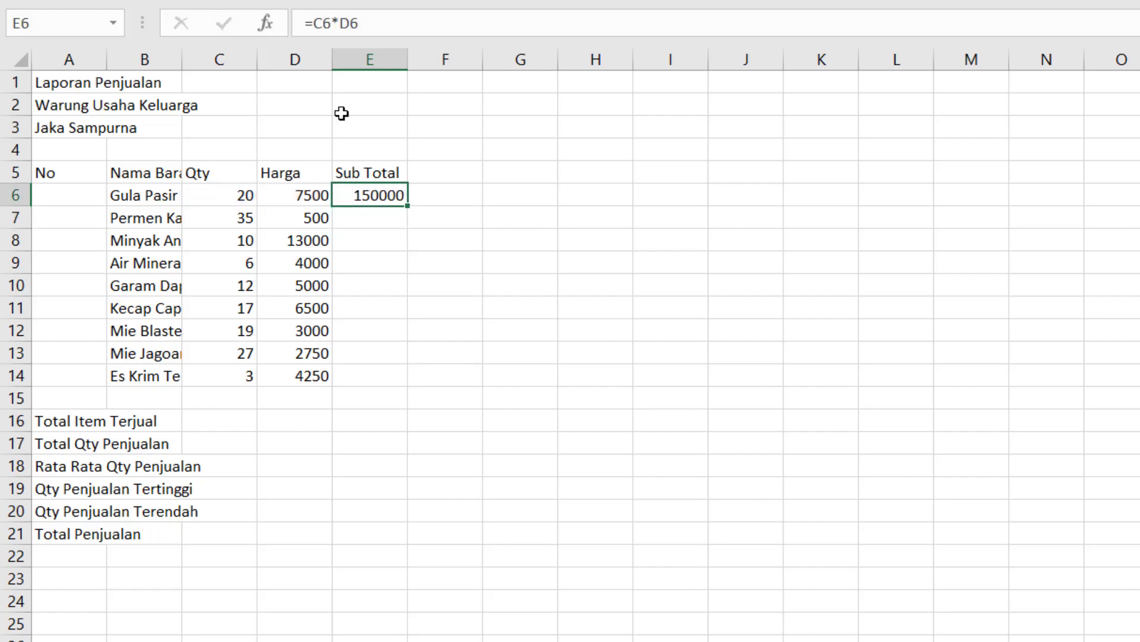
key(Down)
key(Up)
key(Down)
key(Up)
key(Down)
key(Down)
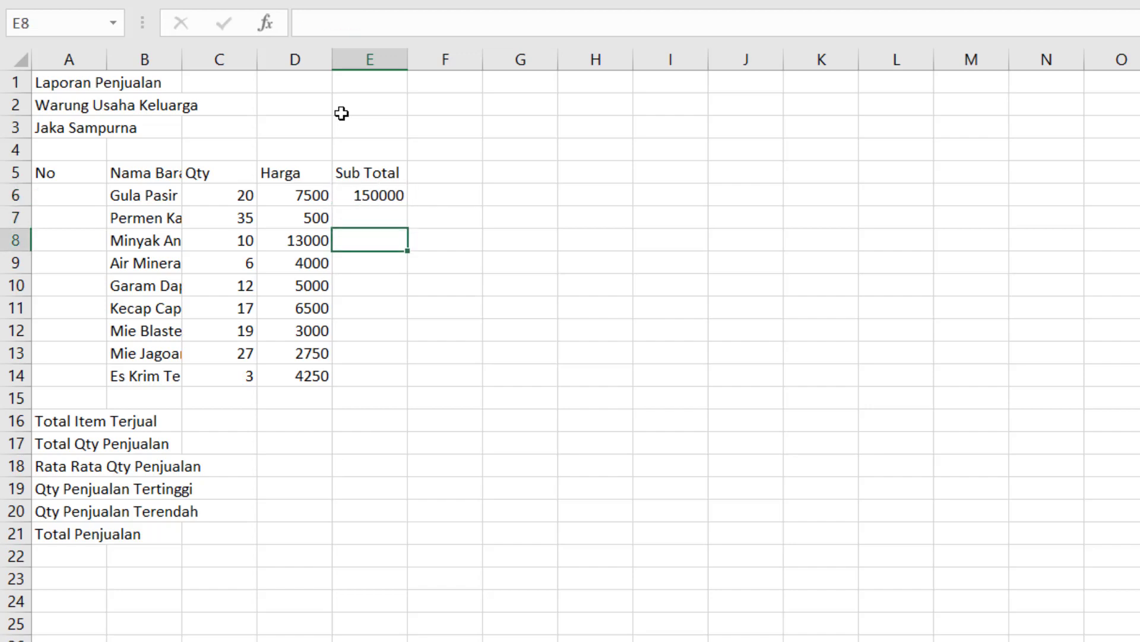
key(Up)
key(Up)
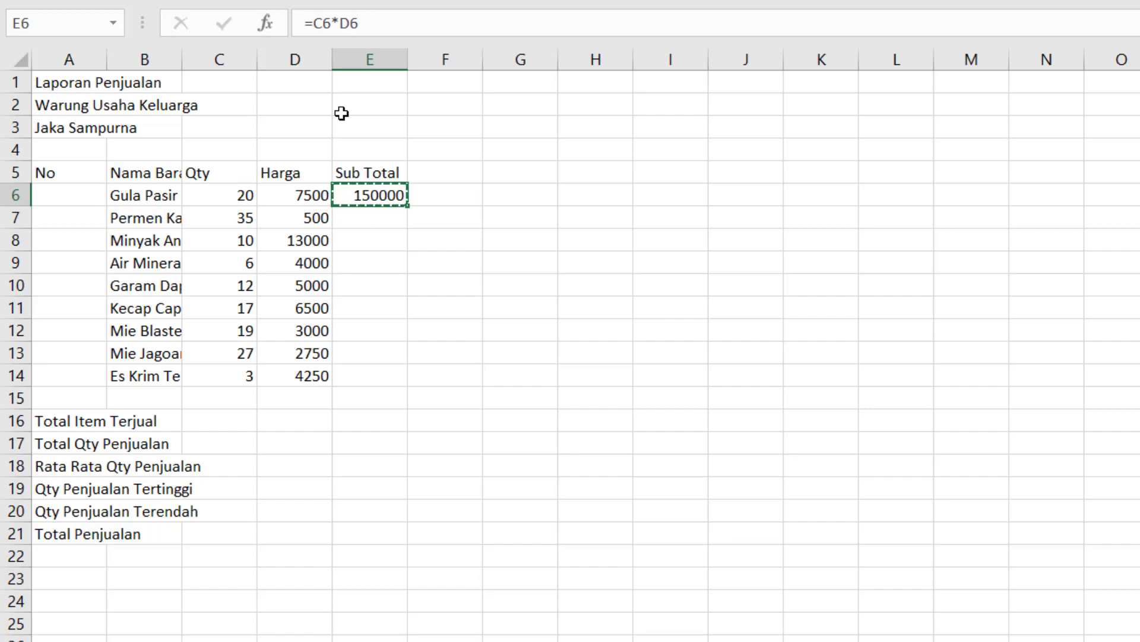
key(Down)
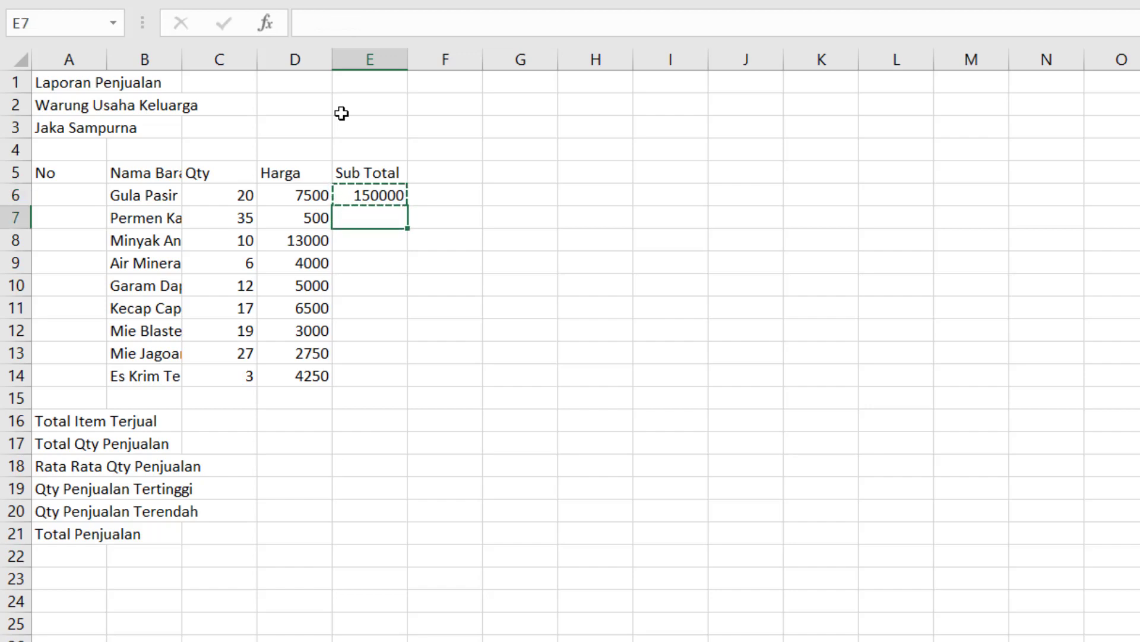
key(Down)
key(Up)
key(shift+Down)
key(shift+Down)
key(shift+Down)
key(shift+Down)
key(shift+Down)
key(shift+Down)
key(shift+Down)
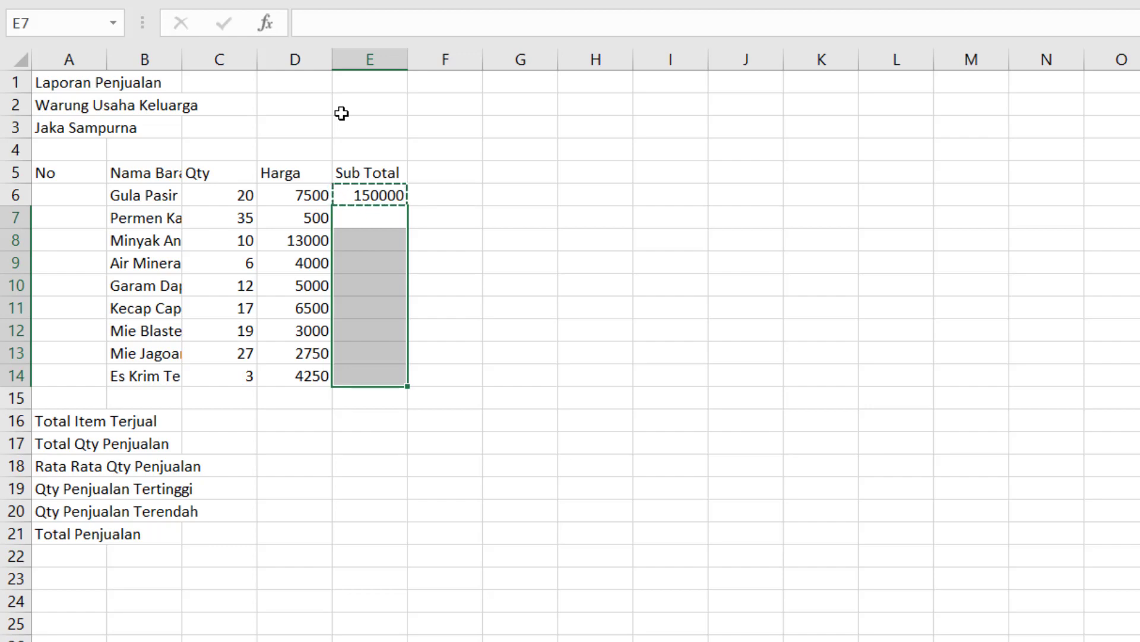
key(ctrl+v)
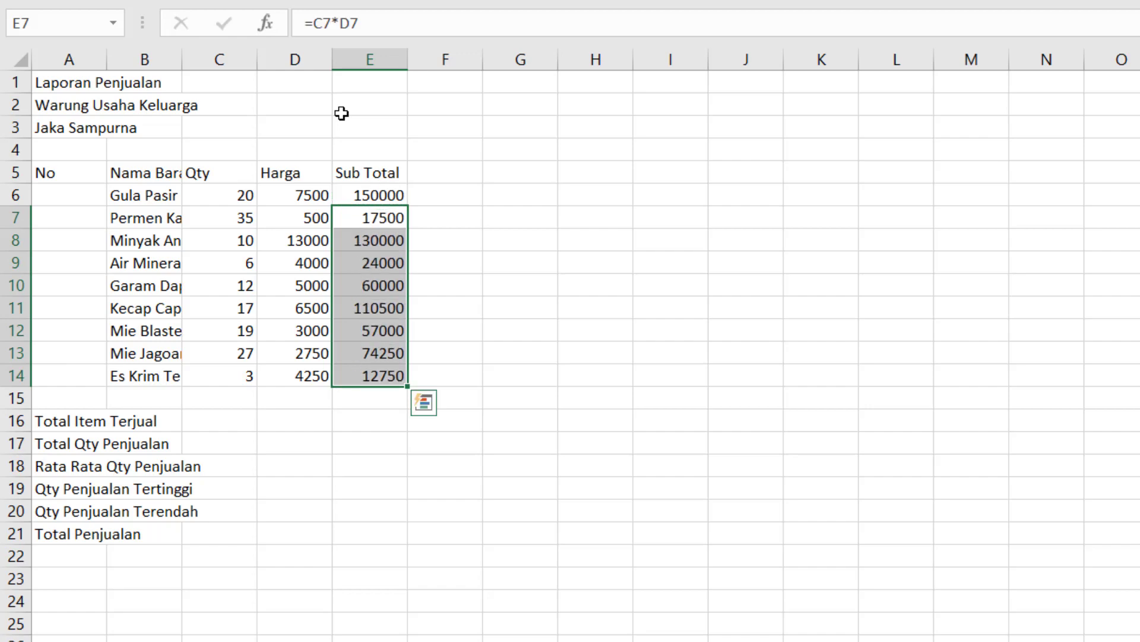
key(Left)
key(Left)
key(Left)
key(Left)
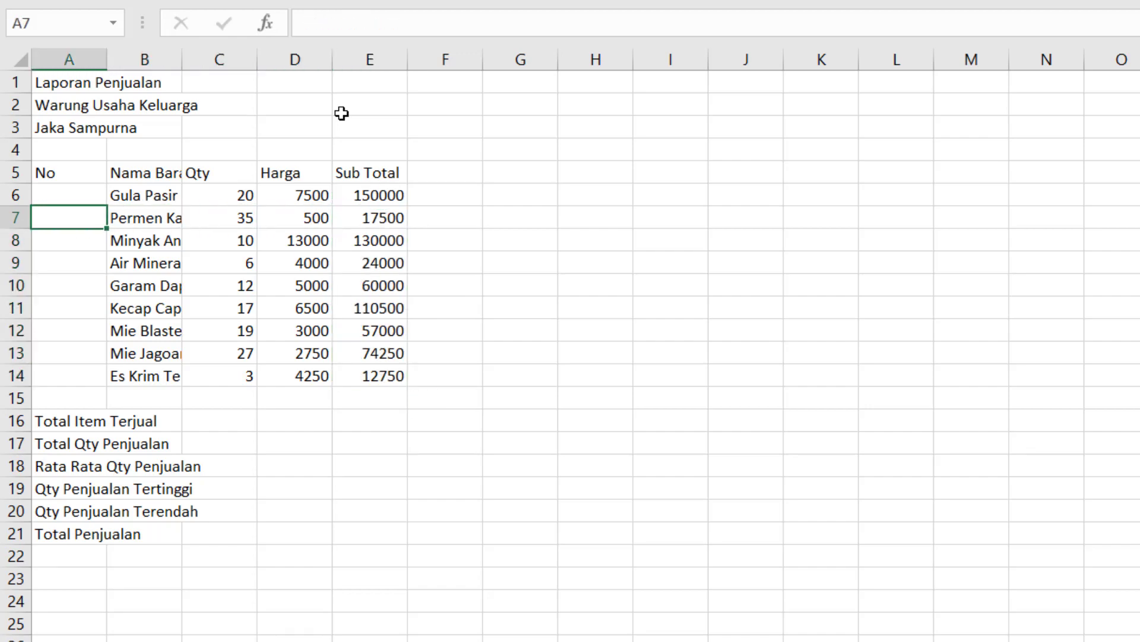
key(Right)
key(Right)
key(Left)
key(Left)
key(Down)
key(Down)
key(Down)
key(Down)
key(Down)
key(Down)
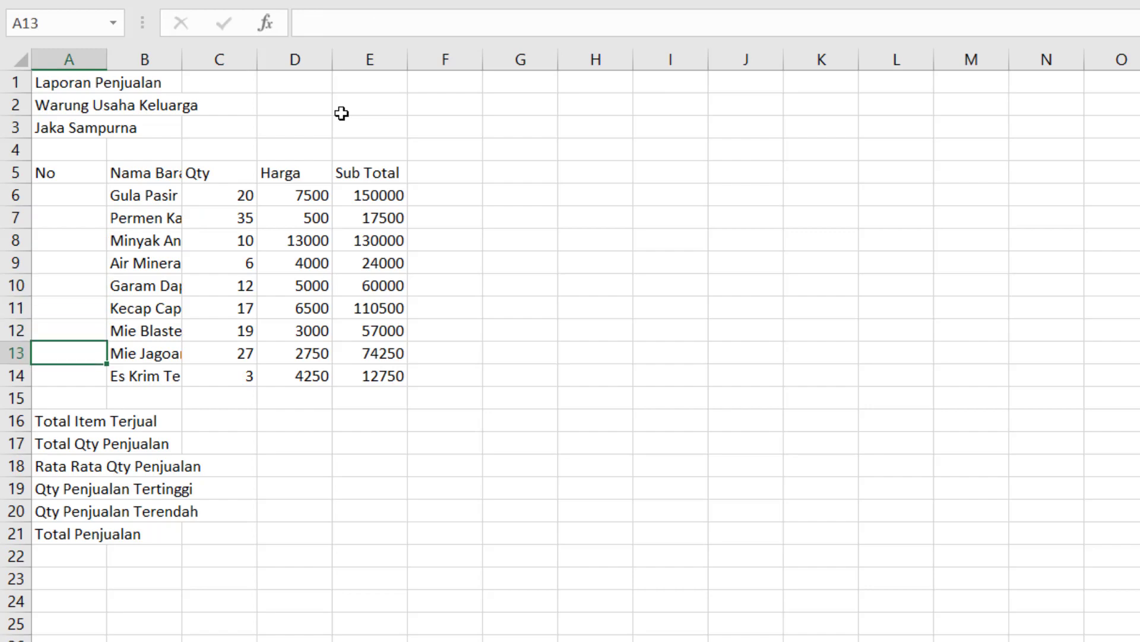
key(Down)
key(Down)
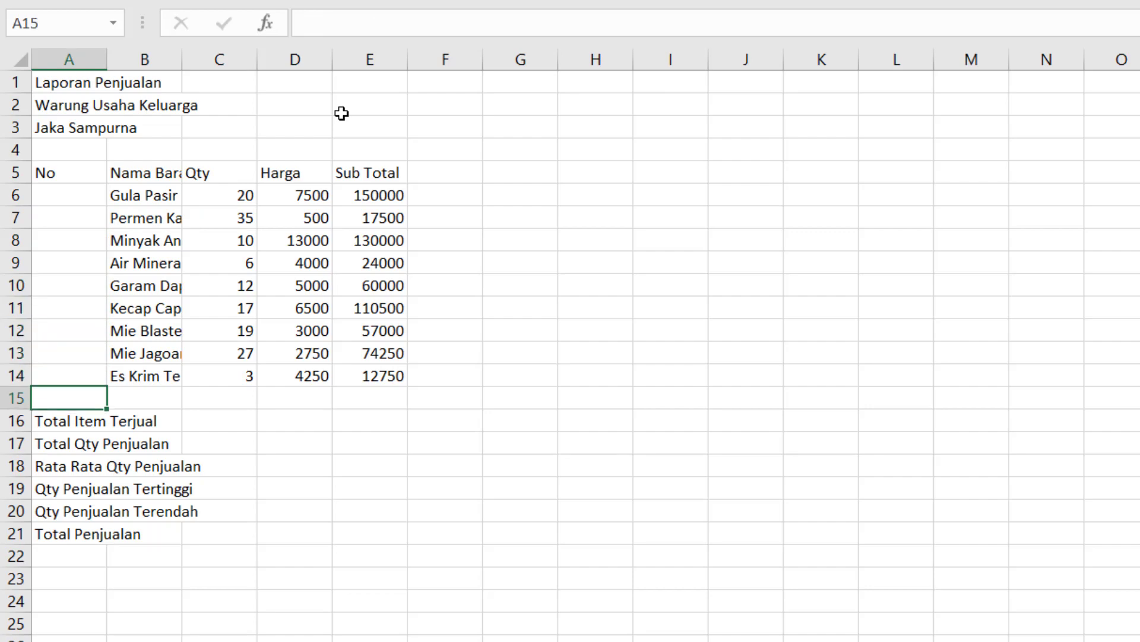
key(Down)
key(Down)
key(Up)
key(Down)
key(Down)
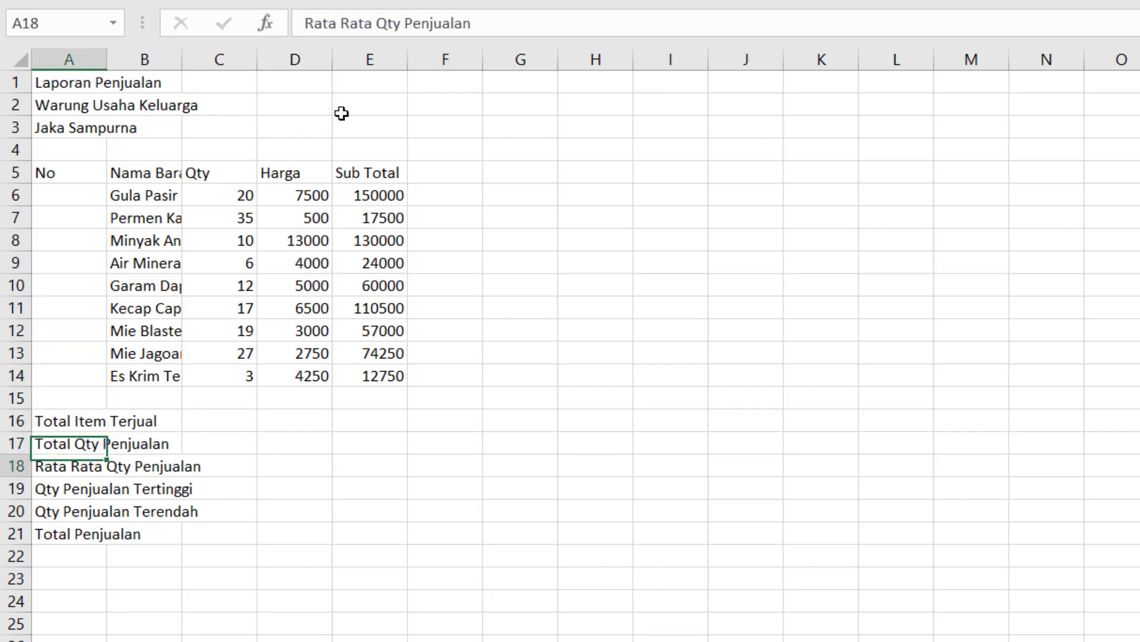
key(Up)
key(Up)
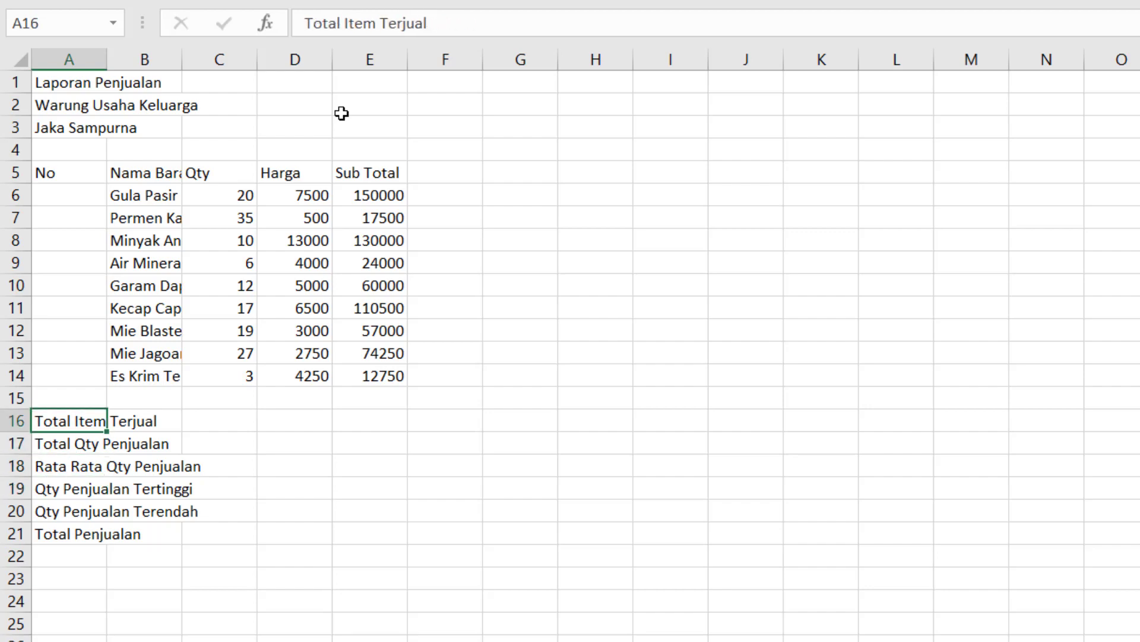
key(Right)
key(Right)
key(Right)
key(Right)
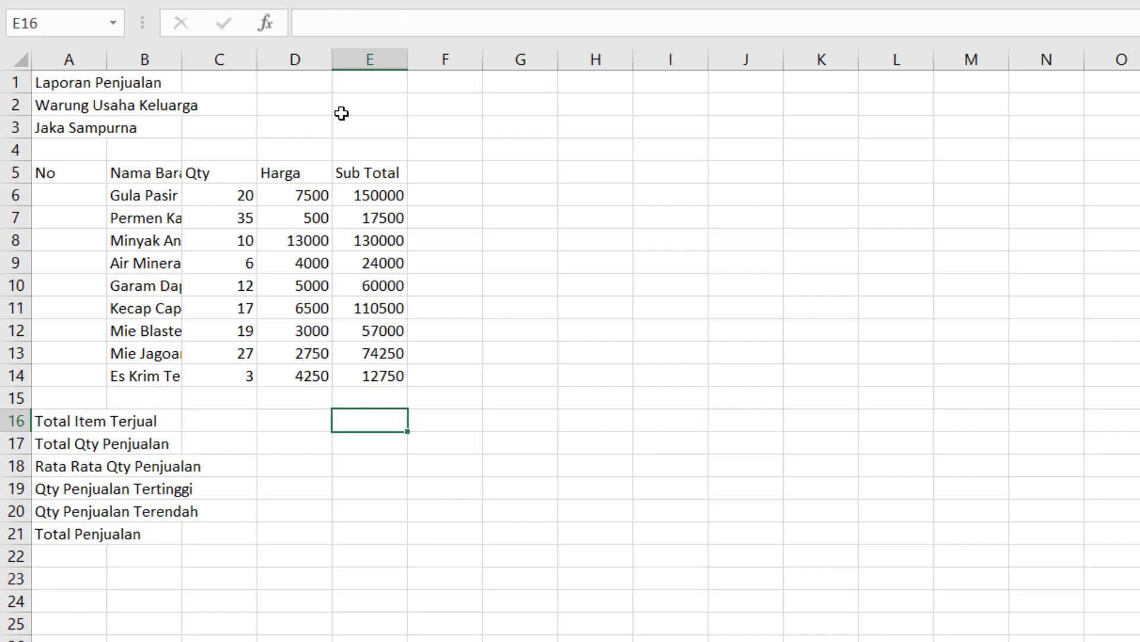
key(Left)
key(Left)
key(Right)
key(Right)
key(Left)
key(Left)
key(Left)
key(Left)
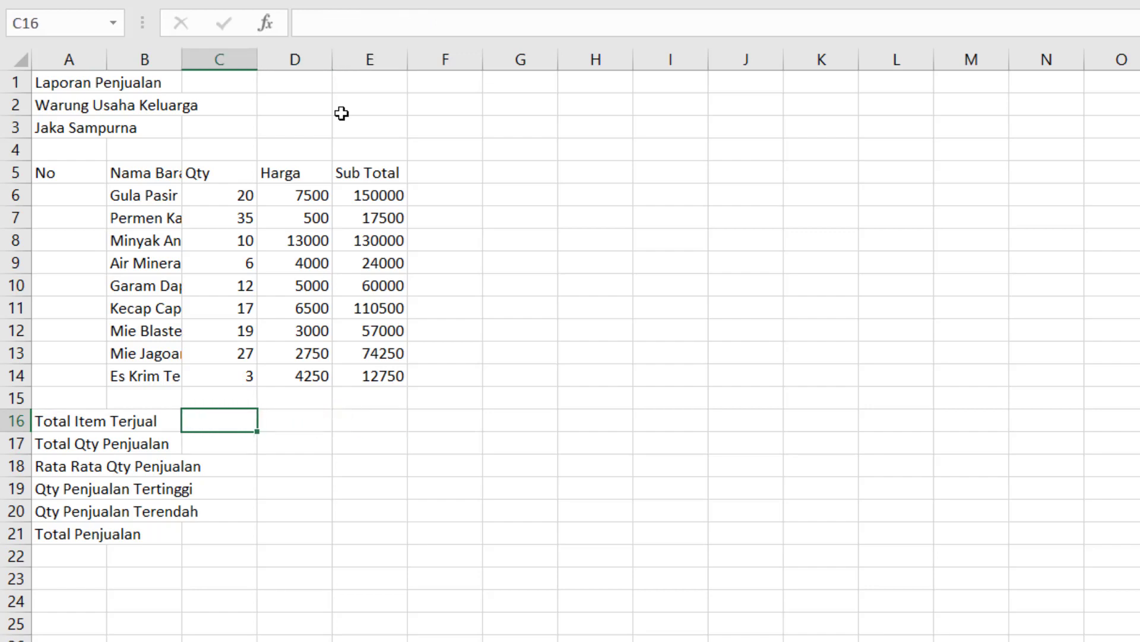
Step: Calculate Total Item Terjual in E16 by counting the Qty values with the formula =Count(C6:C14)
key(Right)
key(Right)
key(Right)
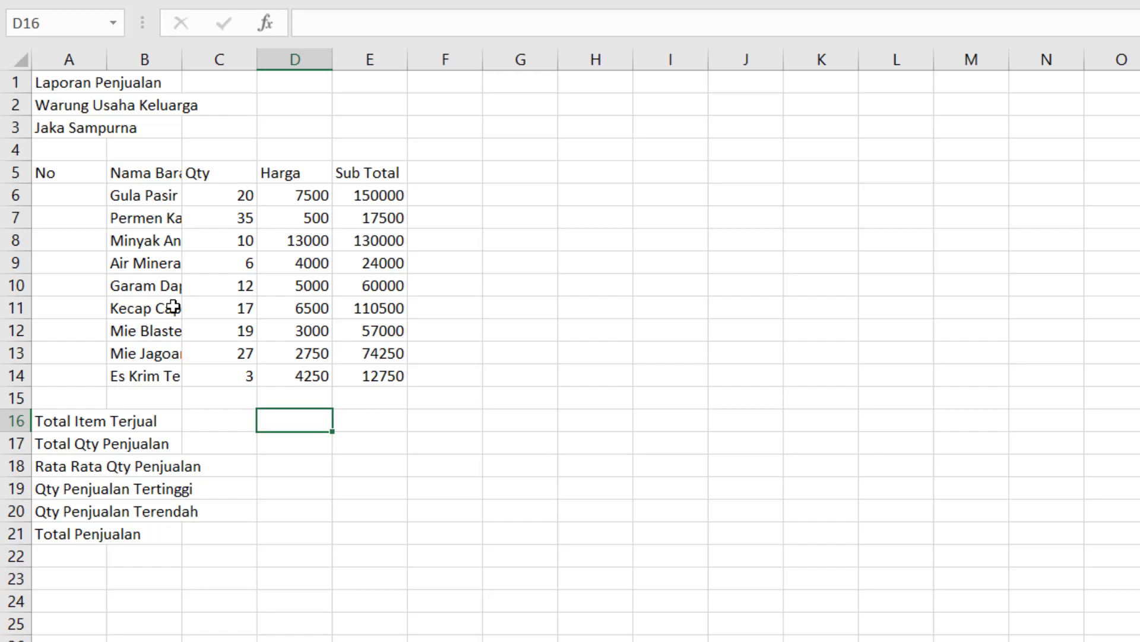
key(Right)
text(=)
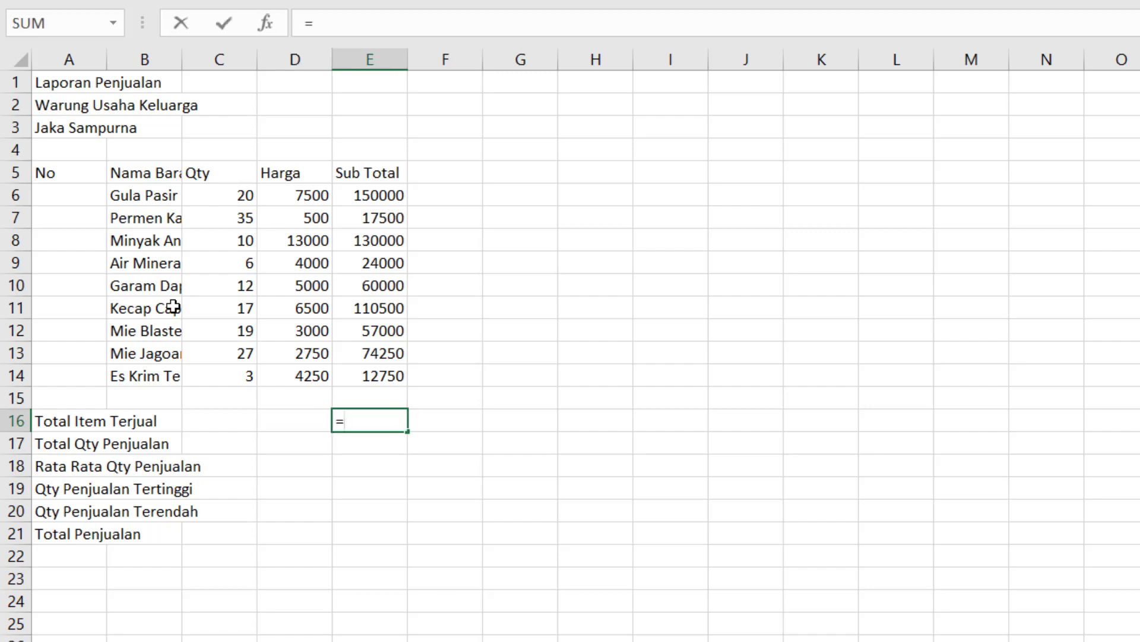
text(Count)
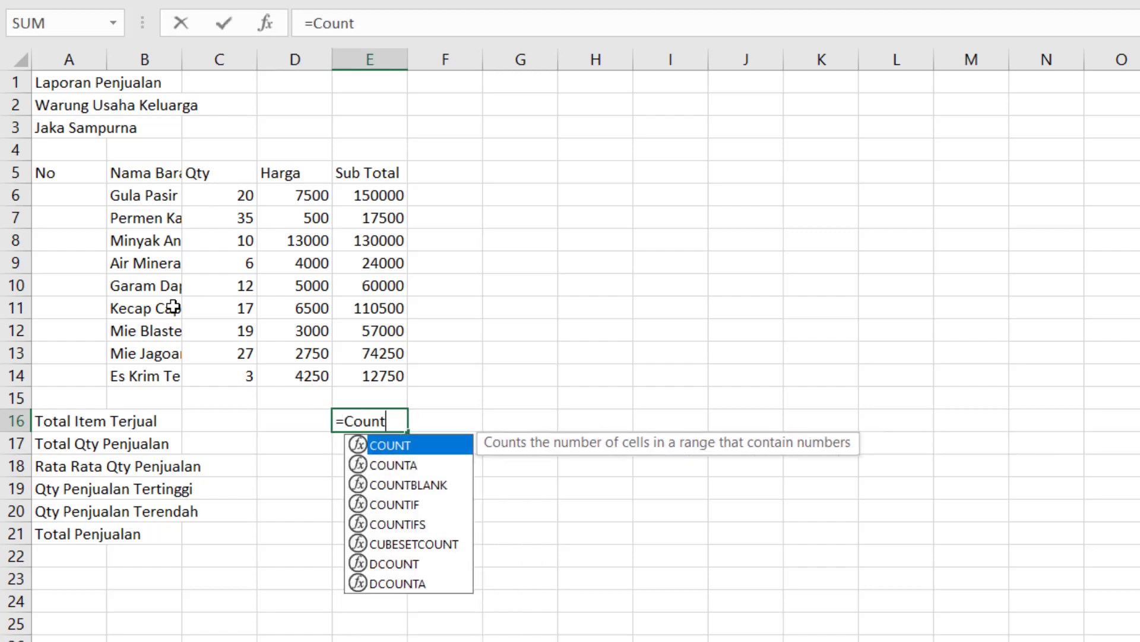
text(()
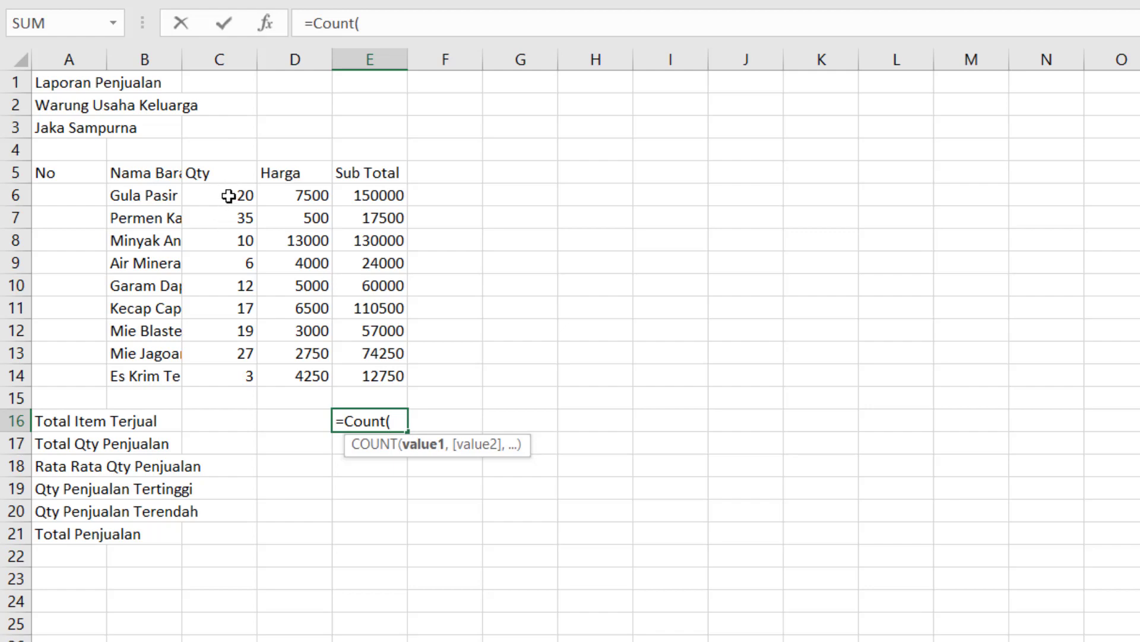
click(229, 194)
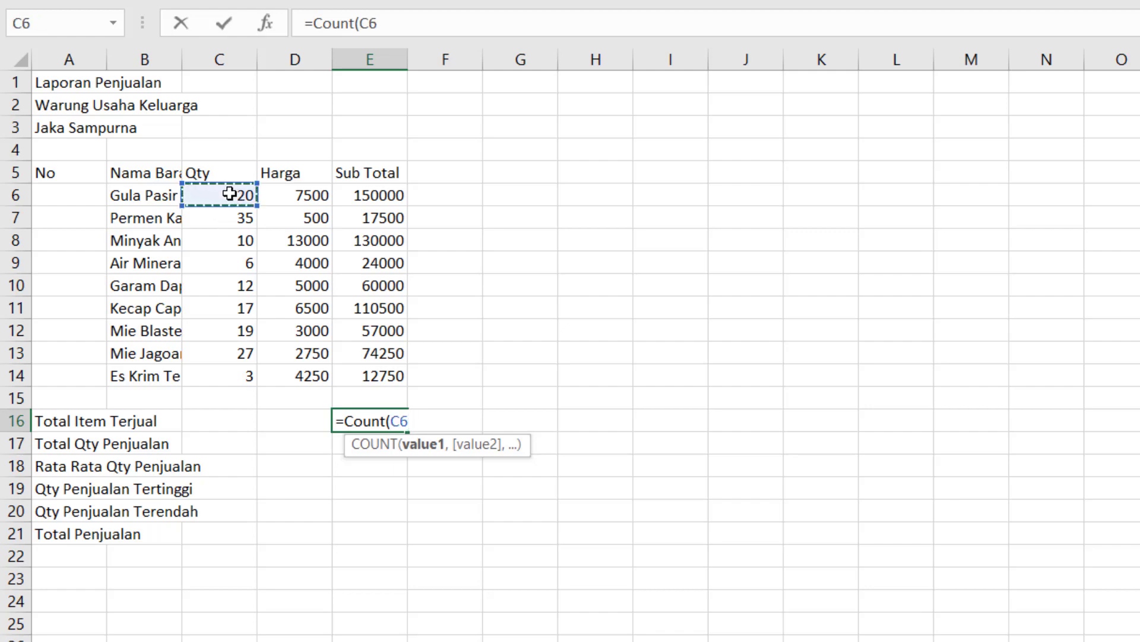
drag(229, 194, 245, 380)
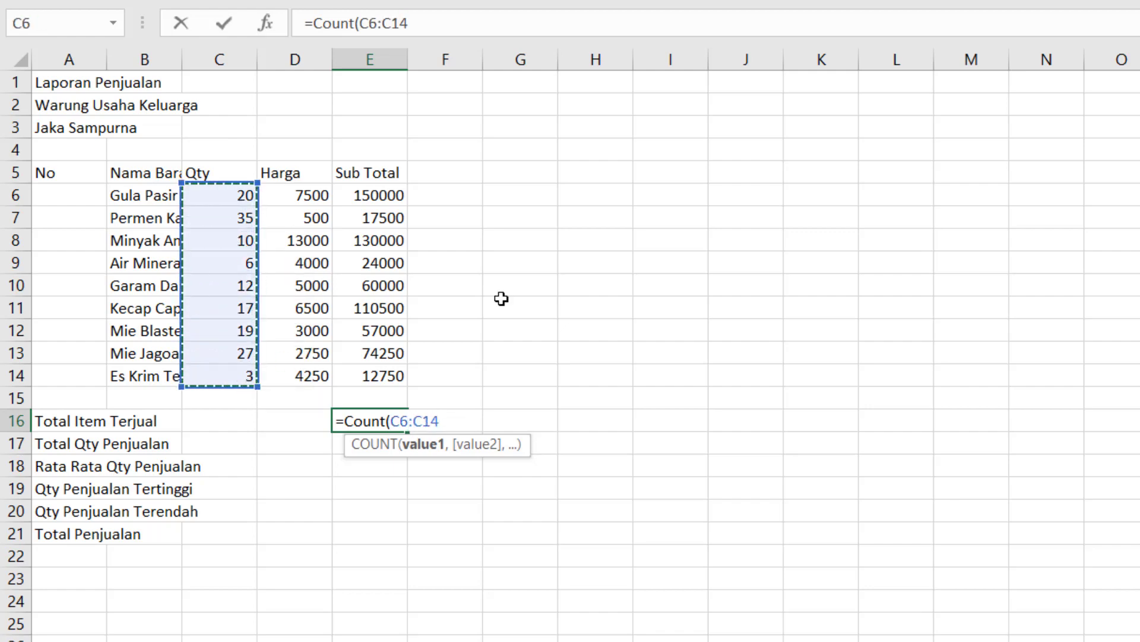
text())
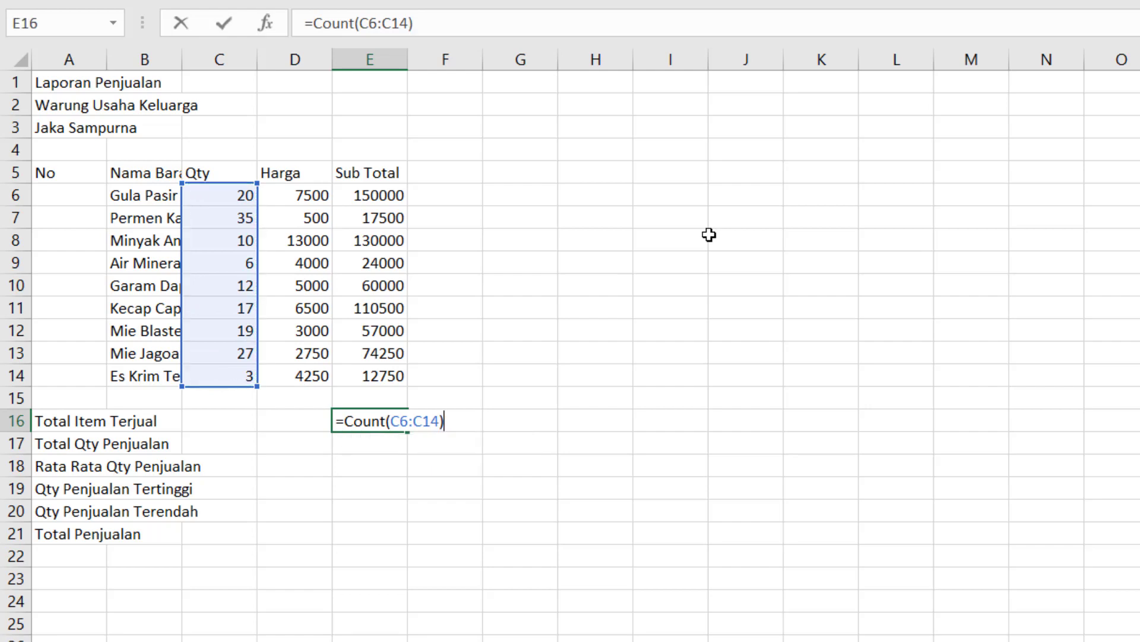
key(Return)
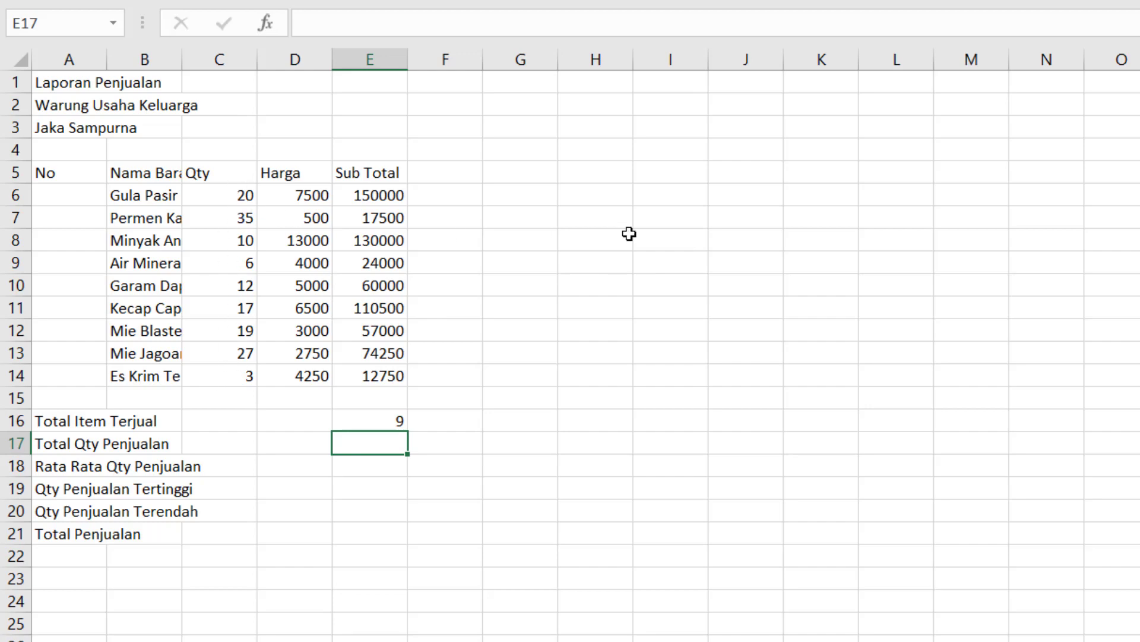
Step: Calculate Total Qty Penjualan in E17 by adding up the Qty values with the formula =Sum(C6:C14)
text(=Su)
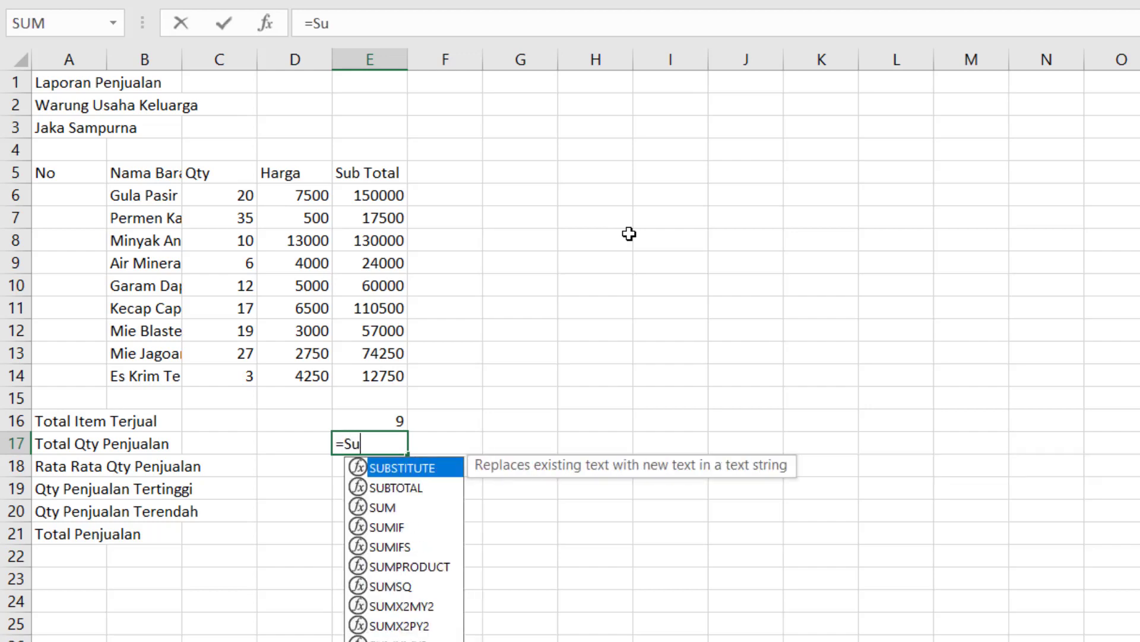
text(m()
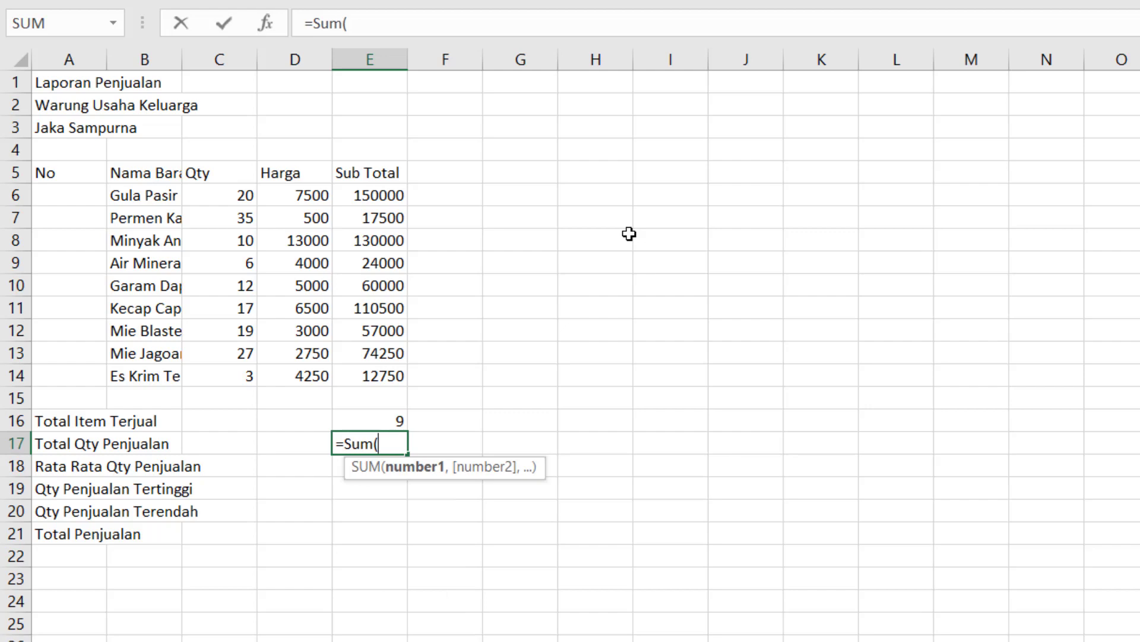
click(237, 190)
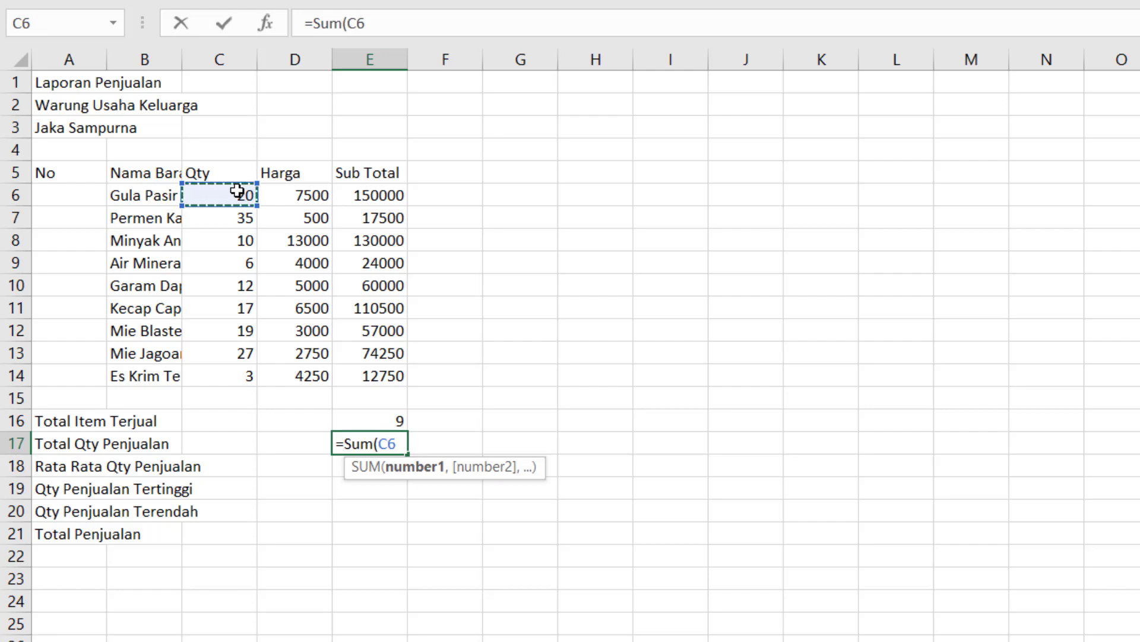
drag(237, 190, 244, 376)
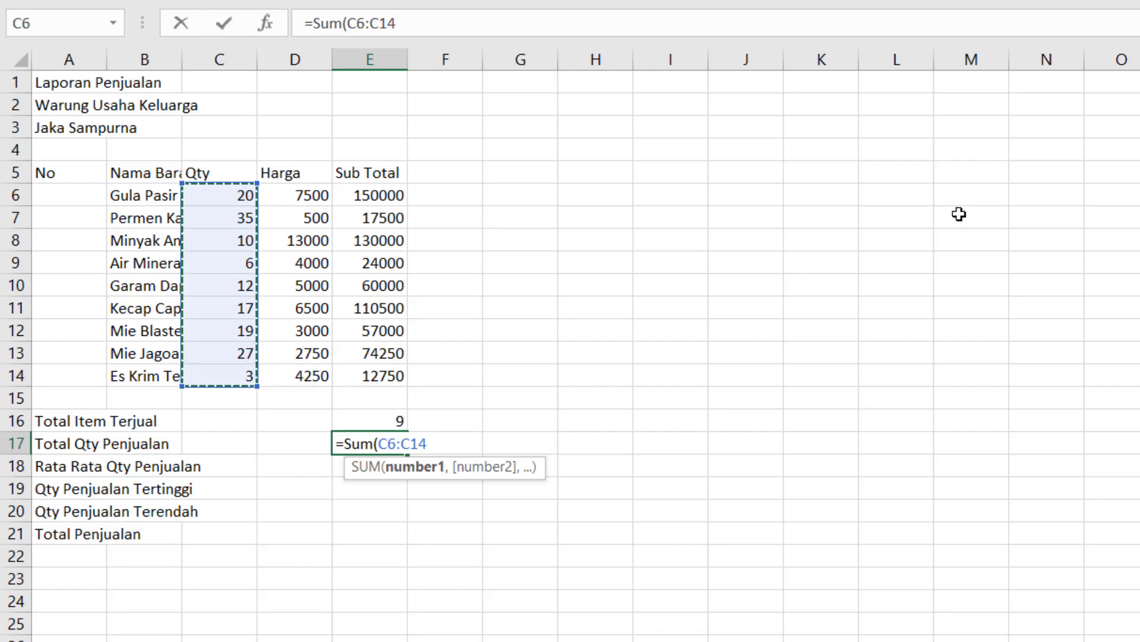
text())
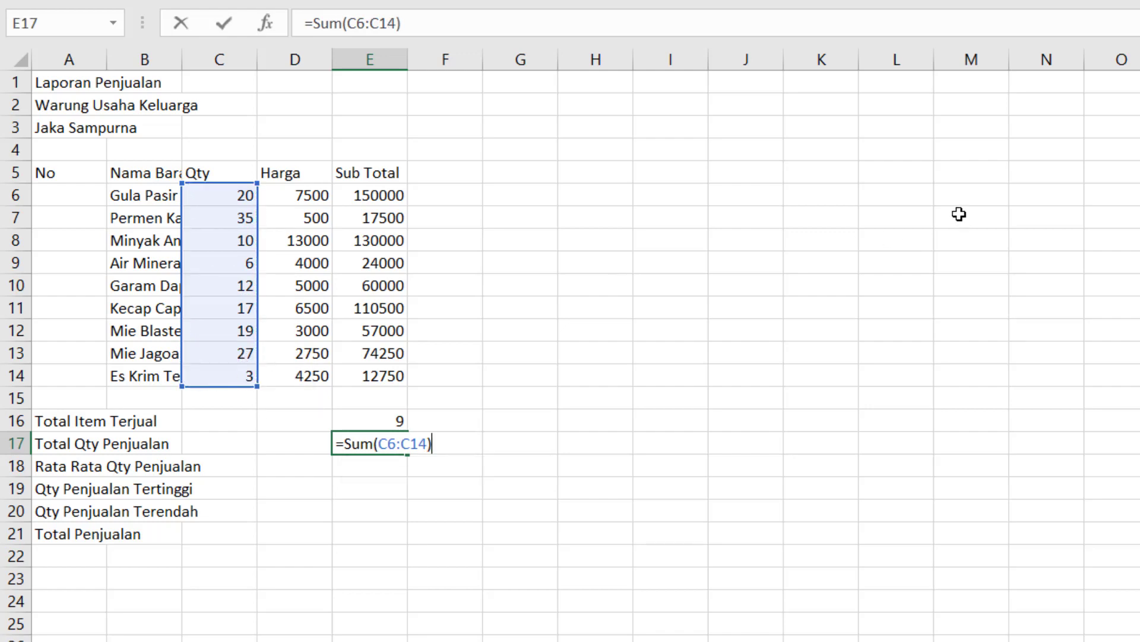
key(Return)
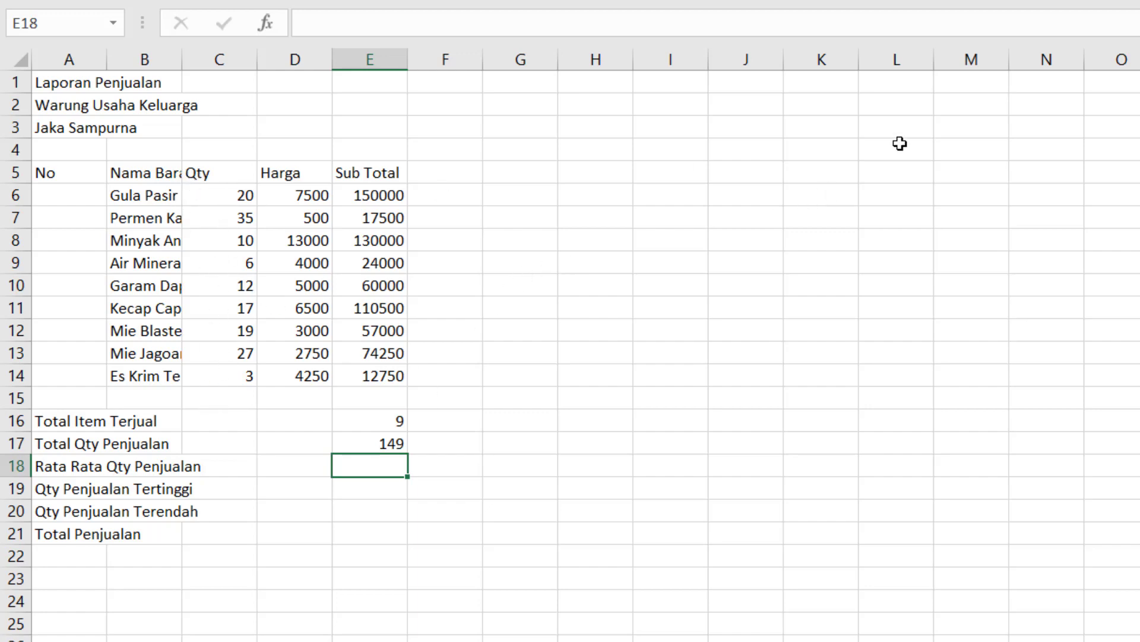
Step: Calculate Rata Rata Qty Penjualan in E18 by averaging the Qty values with the formula =Average(C6:C14)
text(=Average)
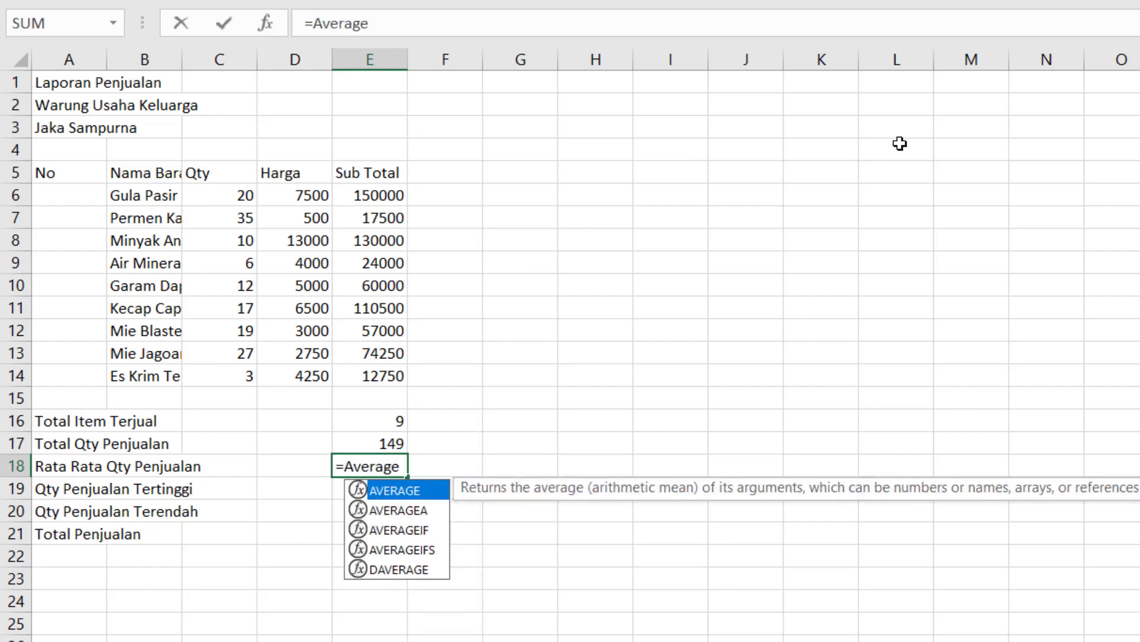
text(()
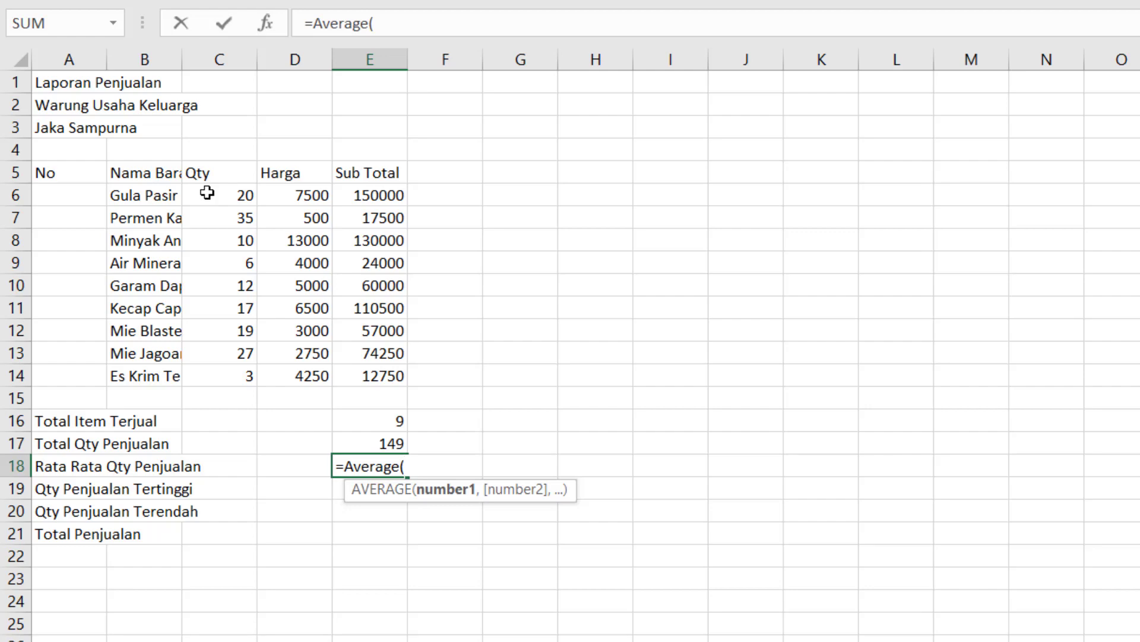
drag(212, 195, 241, 374)
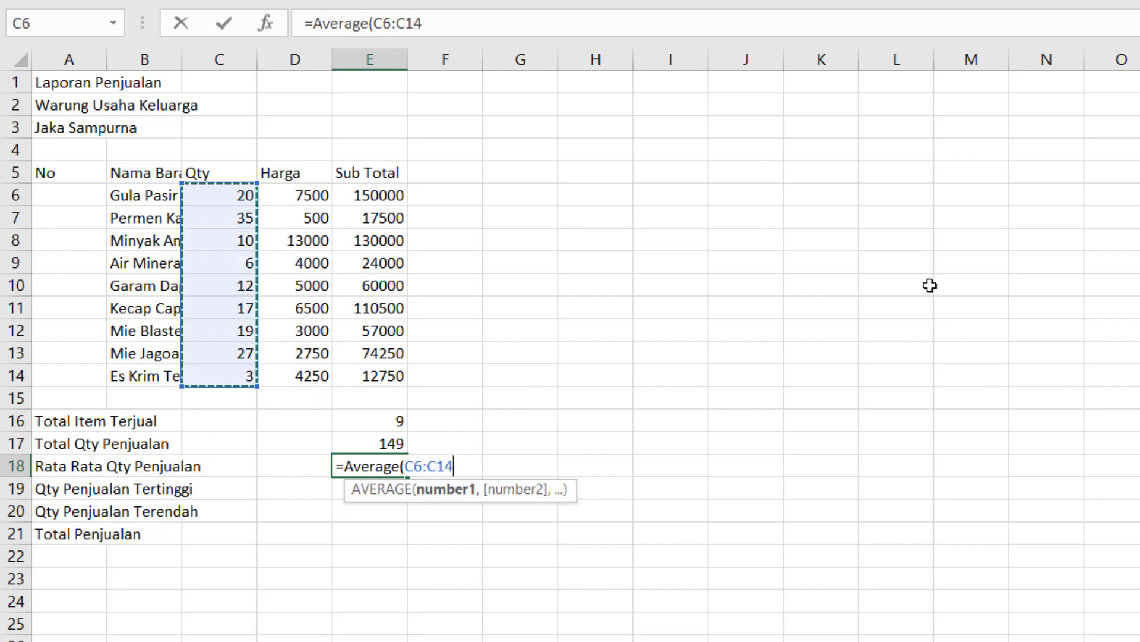
text())
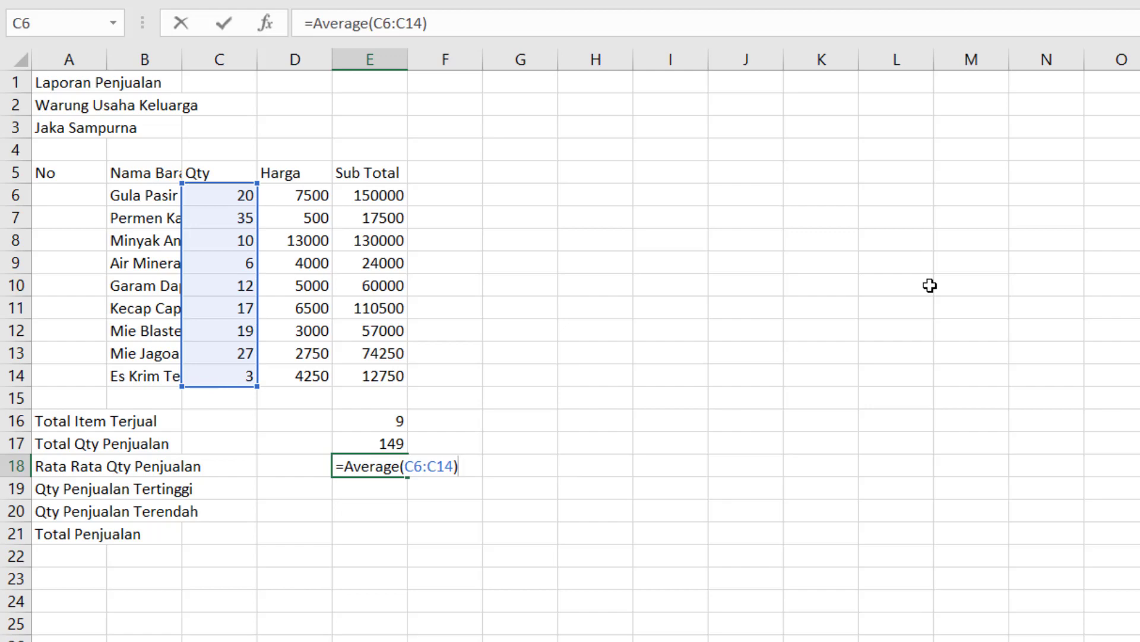
key(Return)
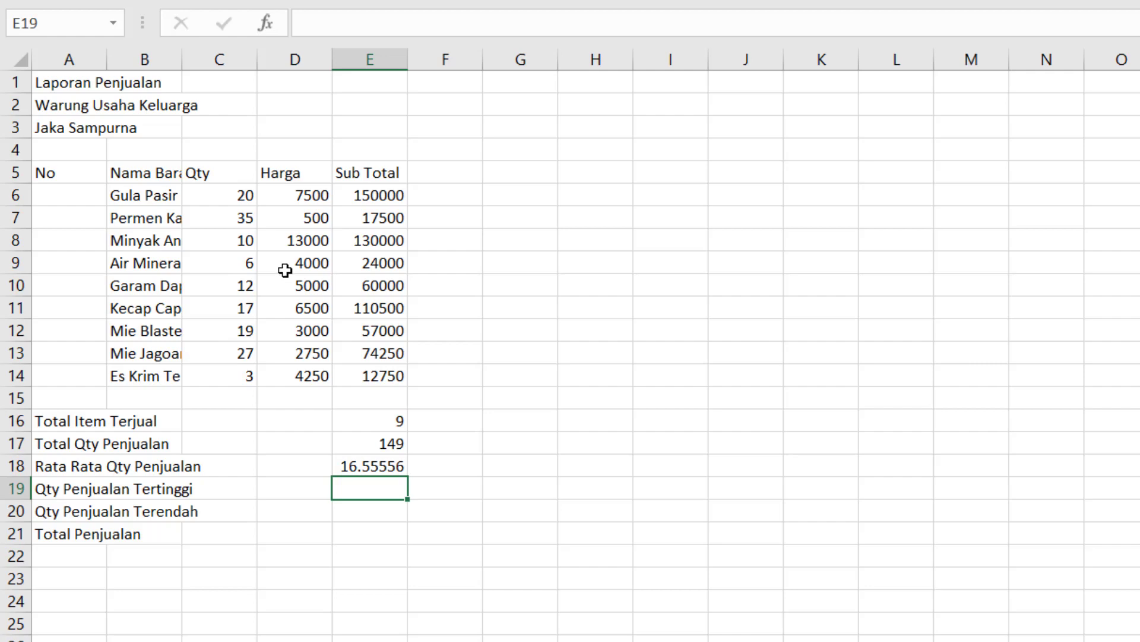
Step: Calculate Qty Penjualan Tertinggi in E19 by finding the highest Qty with the formula =Max(C6:C14)
text(=Max)
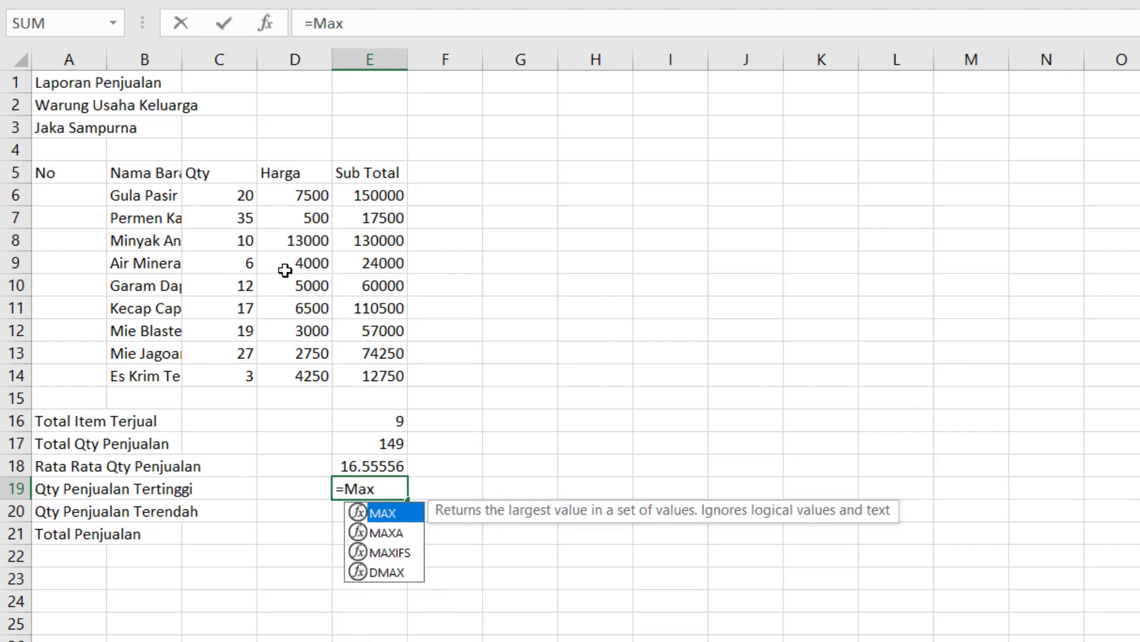
text(()
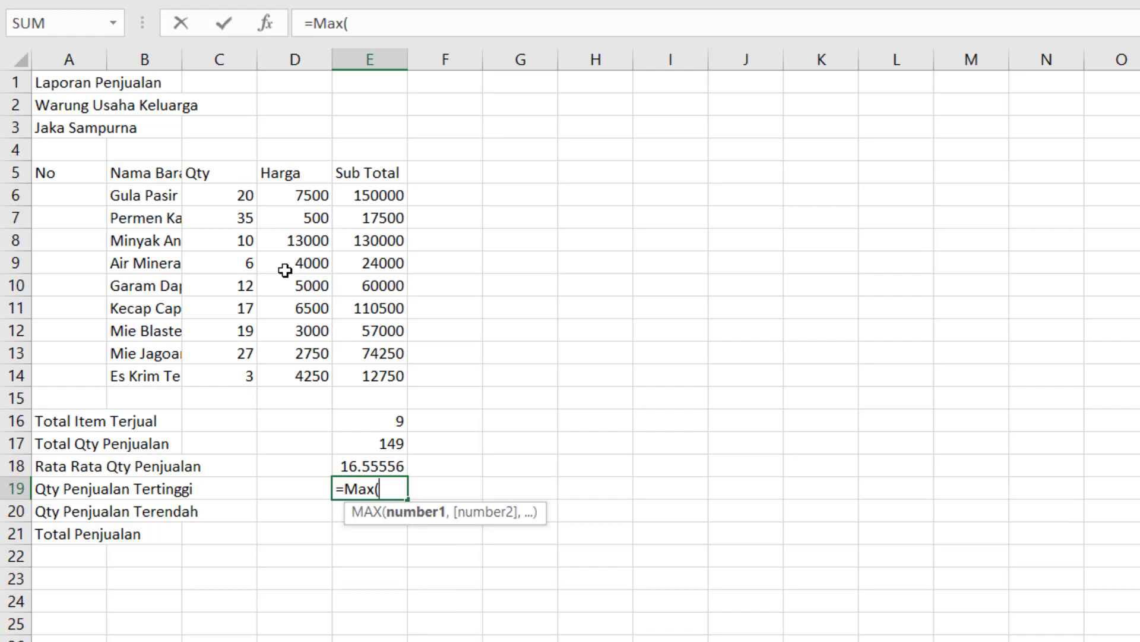
click(229, 195)
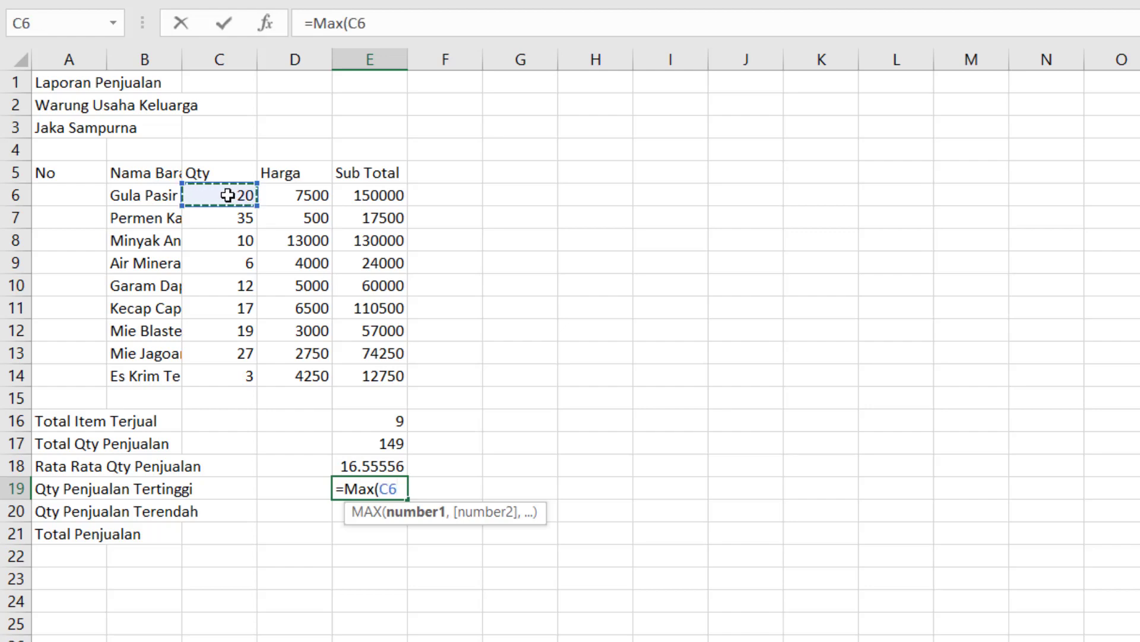
drag(228, 195, 237, 375)
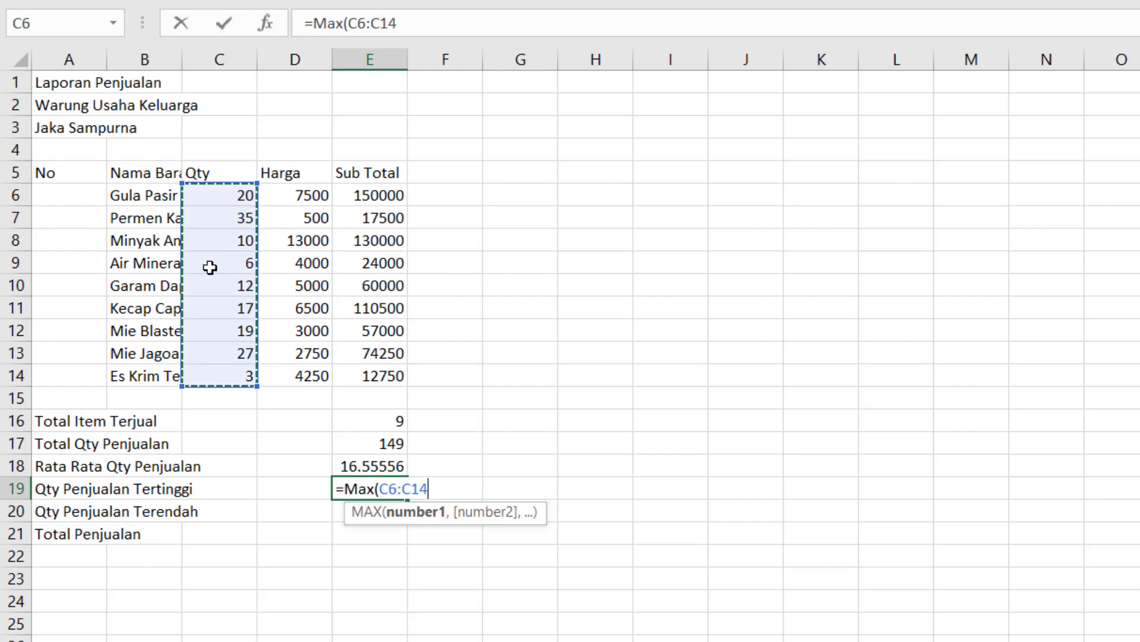
text())
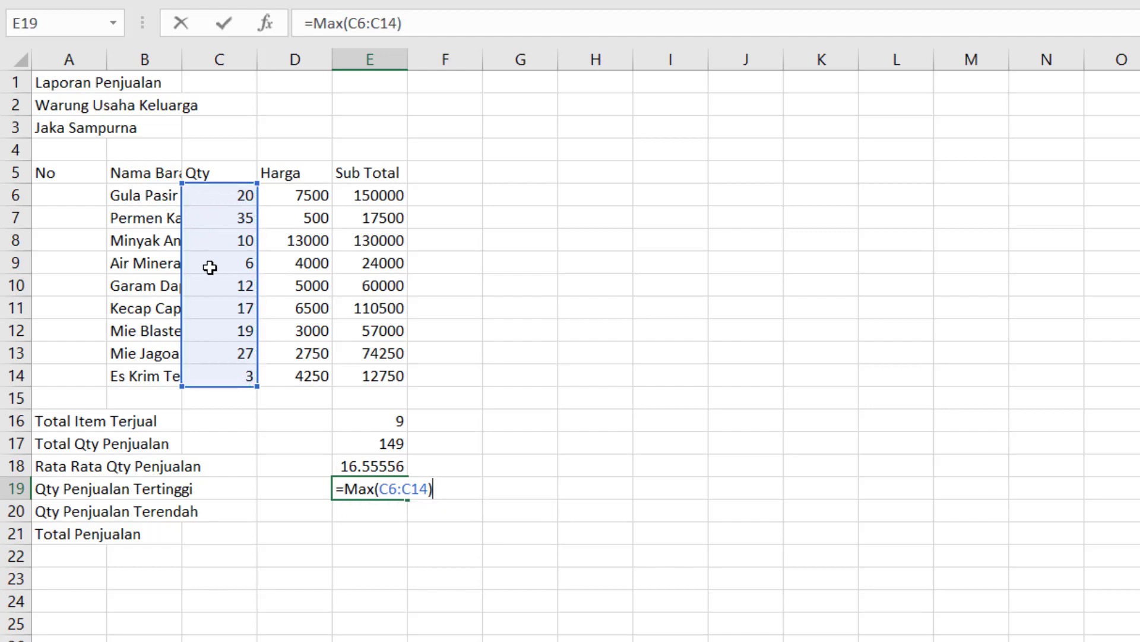
key(Return)
key(Up)
key(Down)
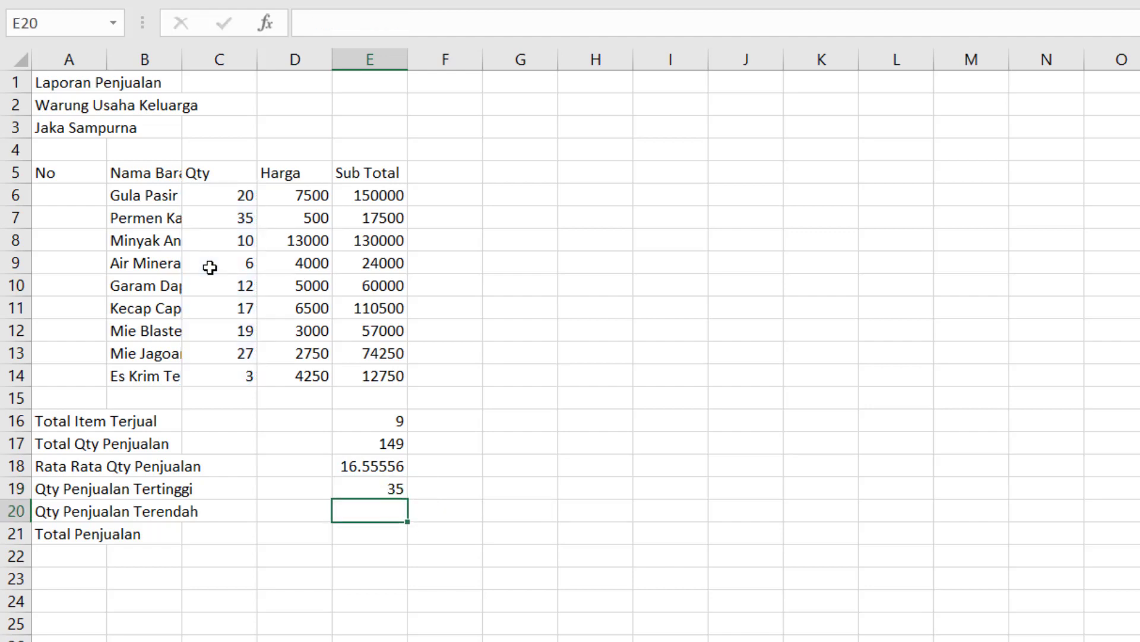
Step: Calculate Qty Penjualan Terendah in E20 by finding the lowest Qty with the formula =Min(C6:C14)
key(Left)
key(Left)
key(Left)
key(Left)
key(Right)
key(Right)
key(Right)
key(Right)
text(=Min)
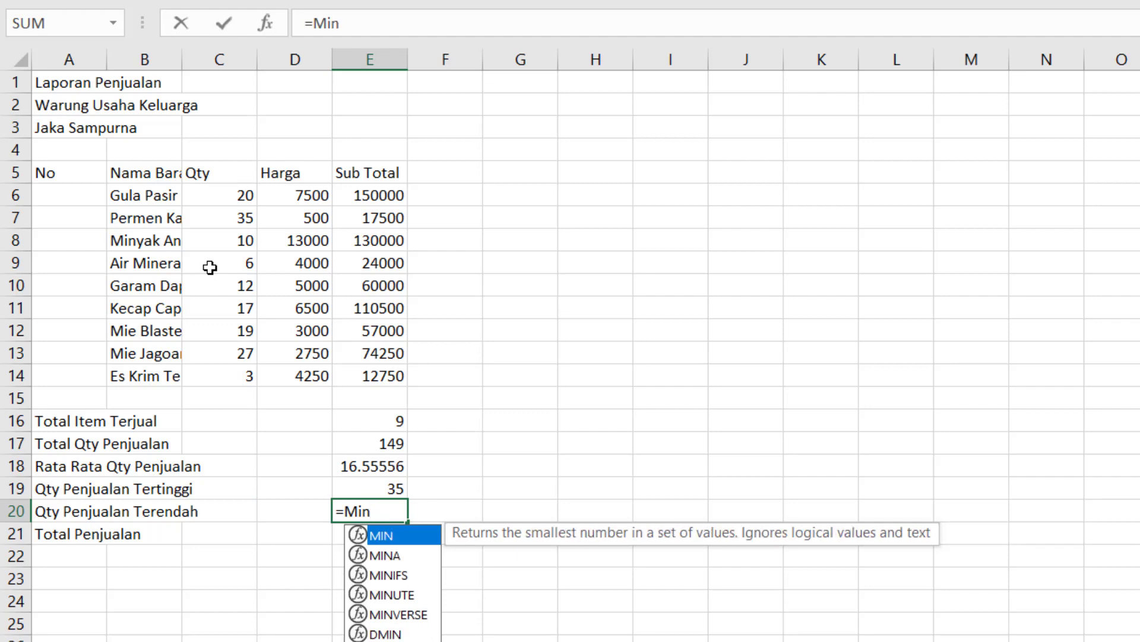
text(()
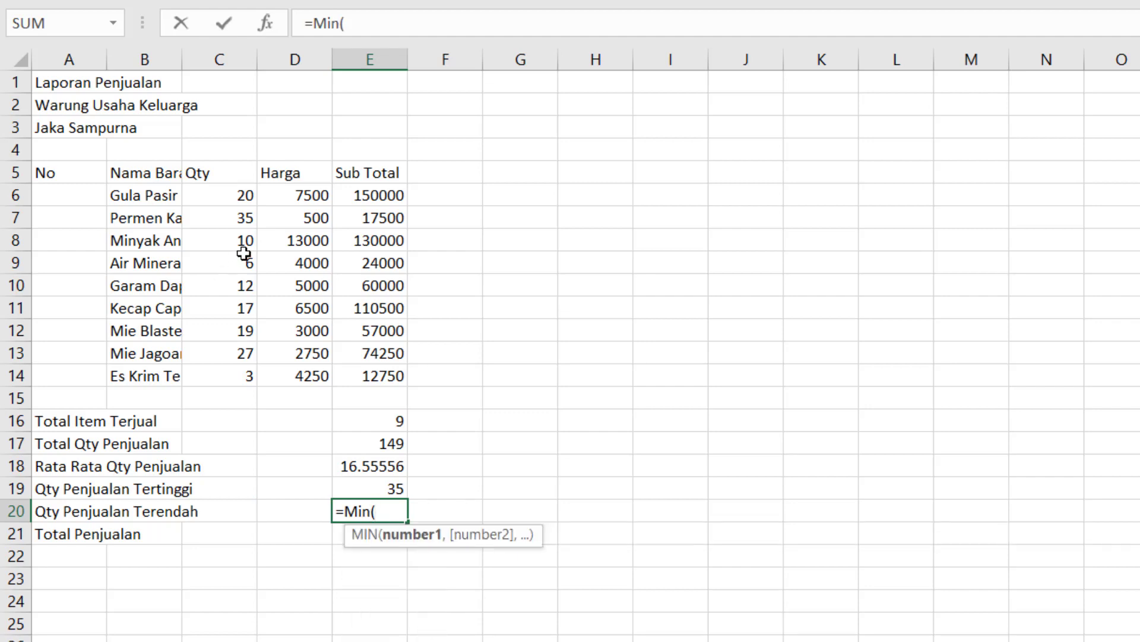
click(235, 196)
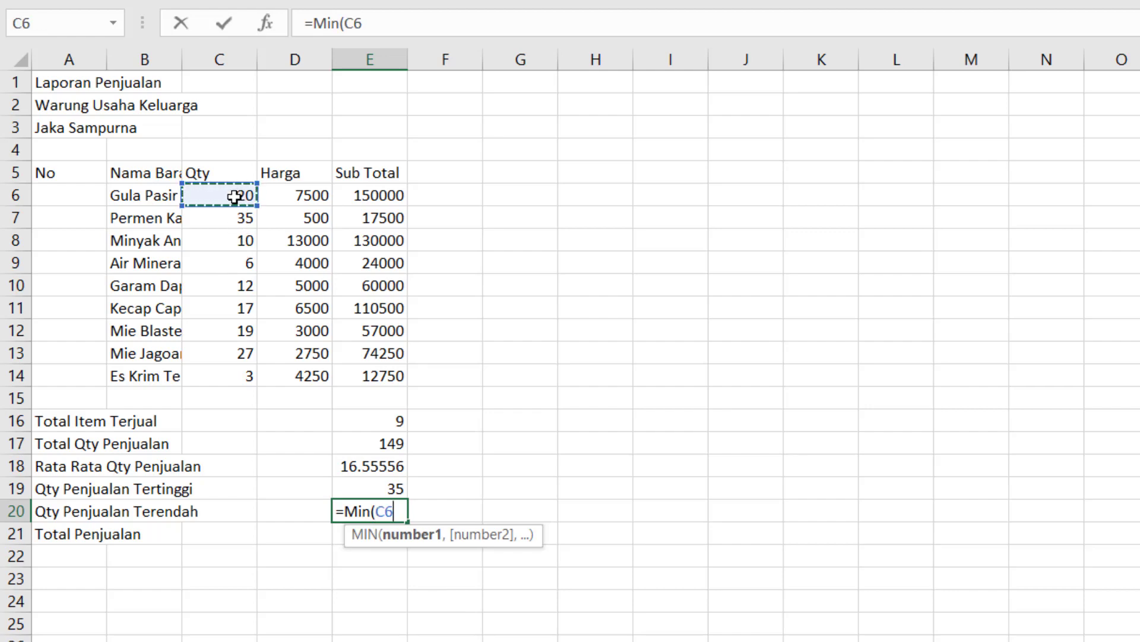
drag(236, 196, 247, 376)
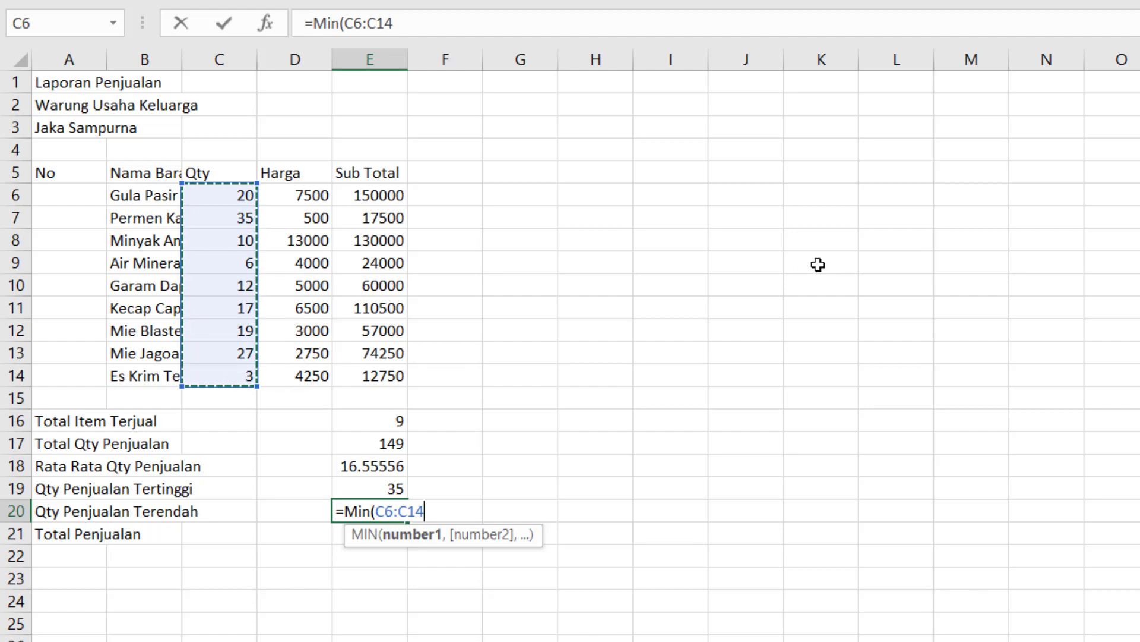
text())
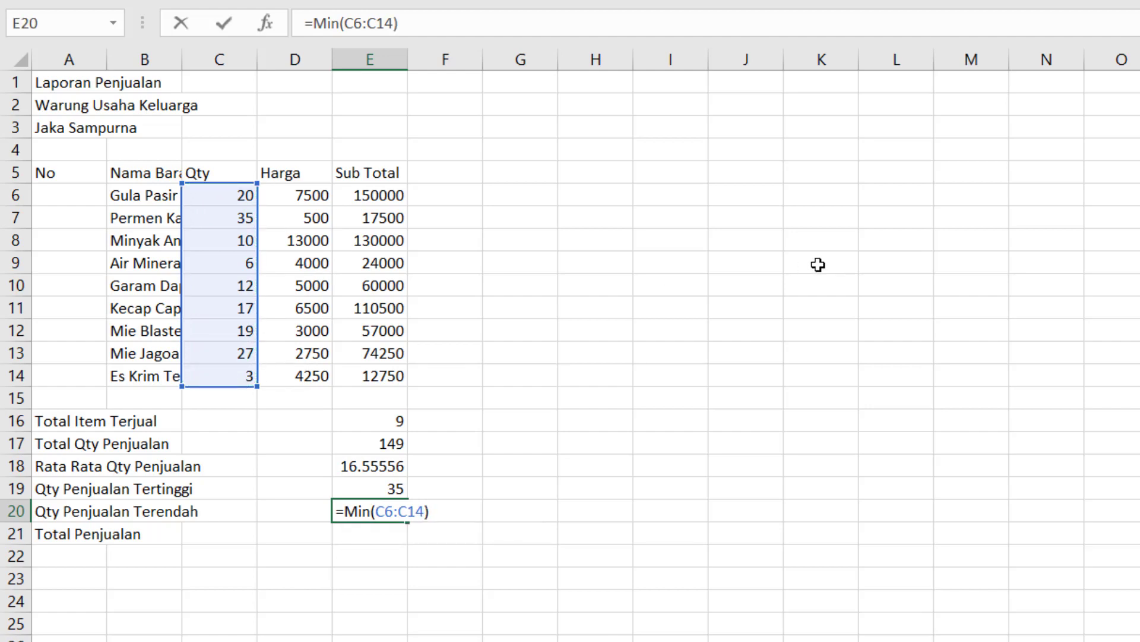
key(Return)
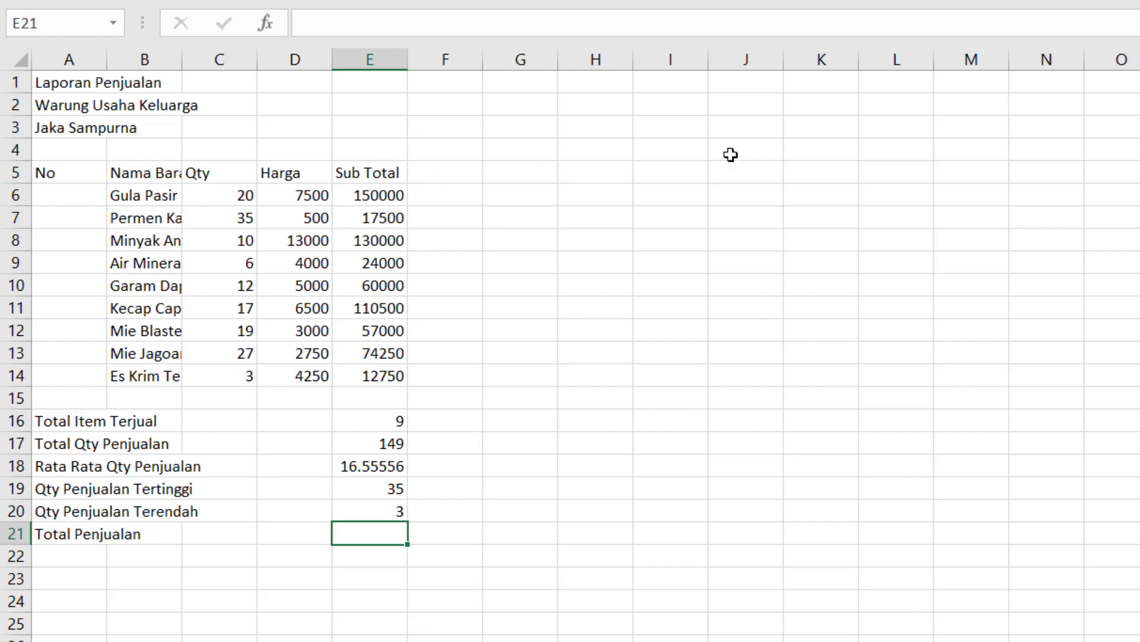
Step: Calculate Total Penjualan in E21 by adding up the Sub Total values with the formula =sum(E6:E14)
text(=s)
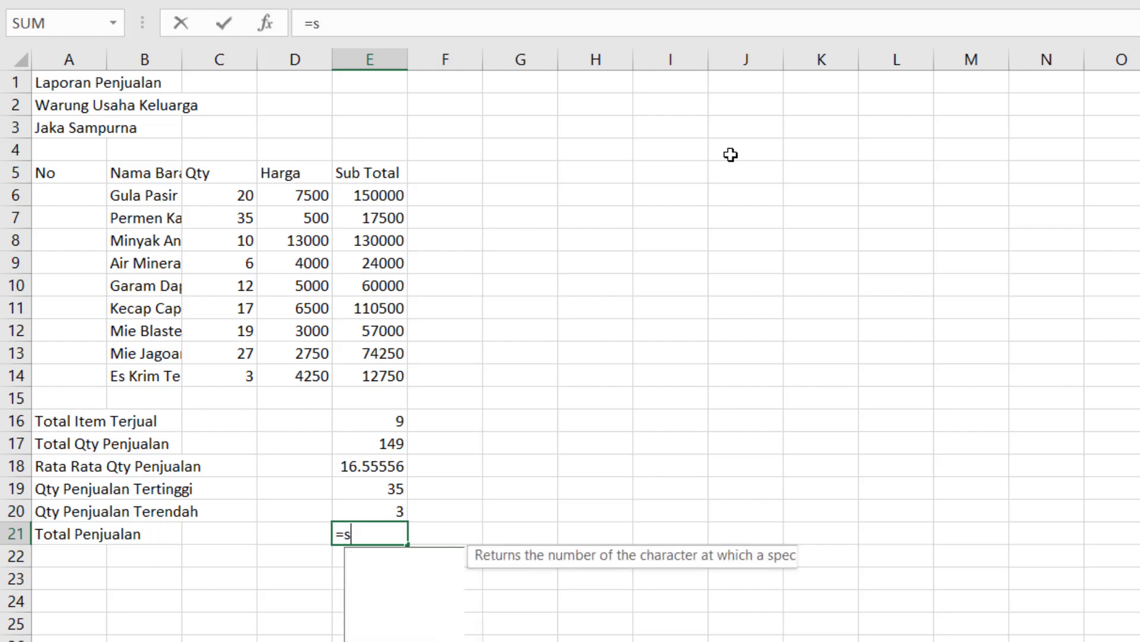
text(um()
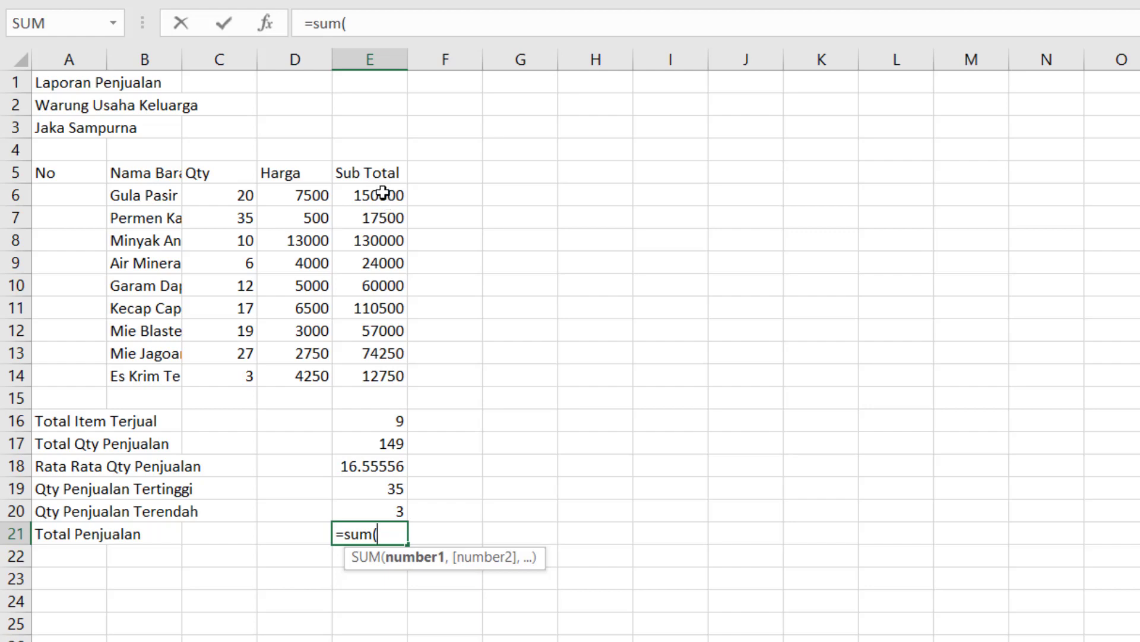
drag(378, 194, 386, 374)
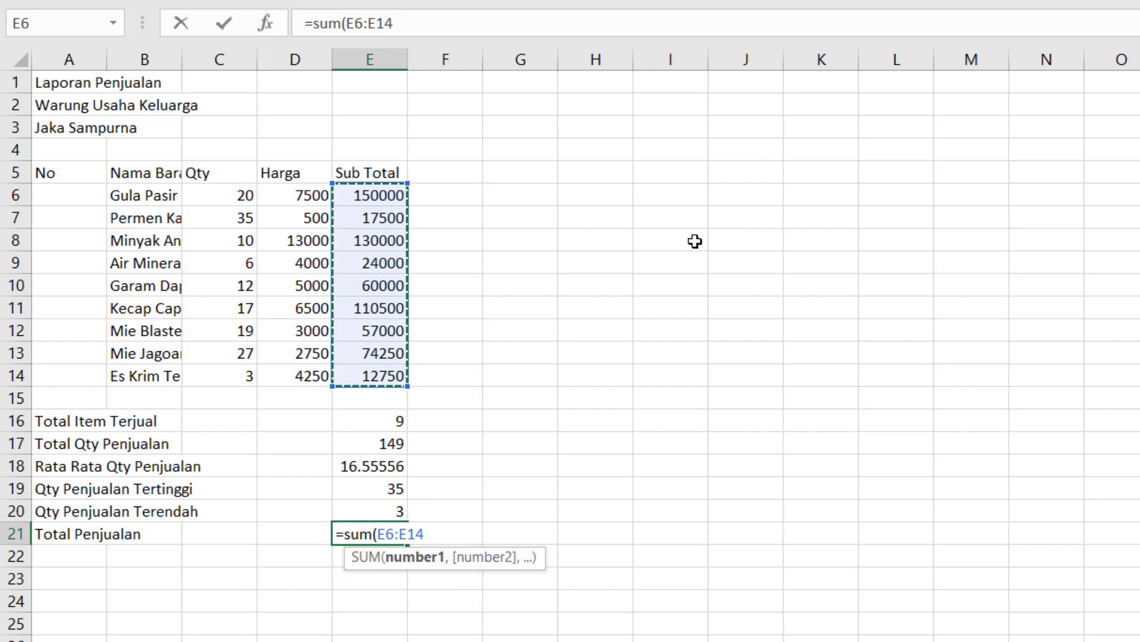
text())
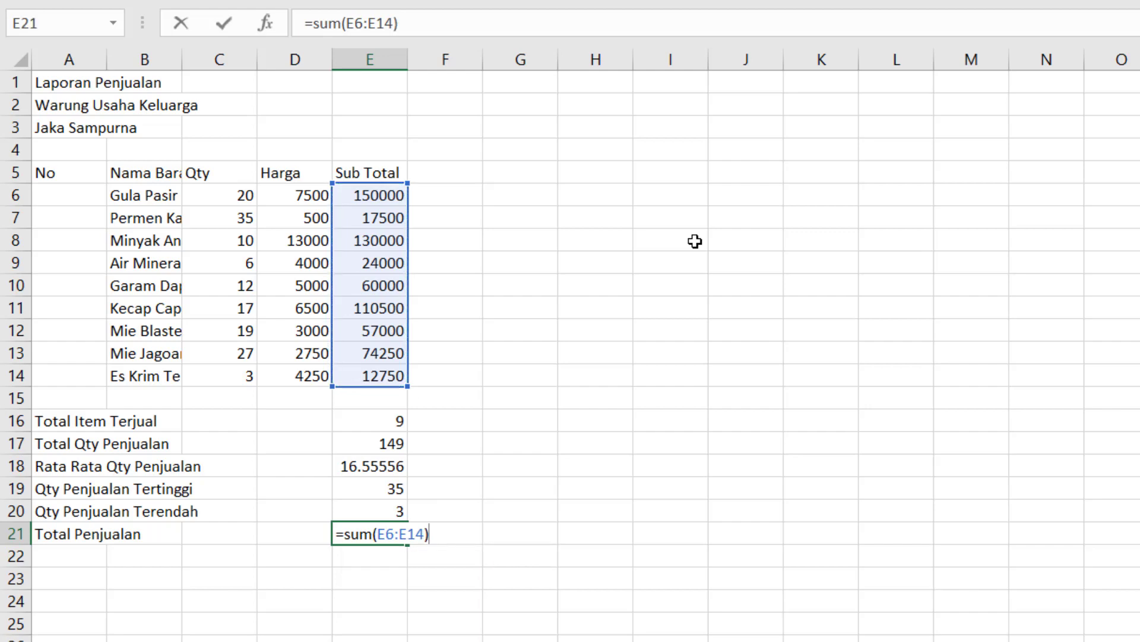
key(Return)
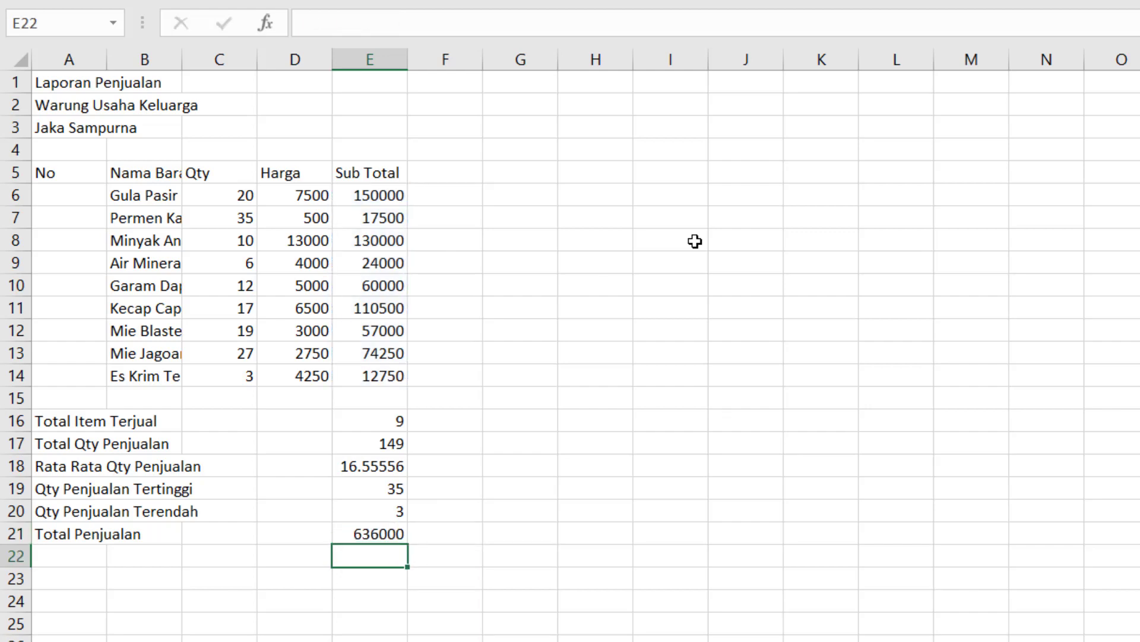
key(Up)
key(Up)
key(Up)
key(Up)
key(Up)
key(Up)
key(Up)
key(Up)
key(Up)
key(Up)
key(Up)
key(Up)
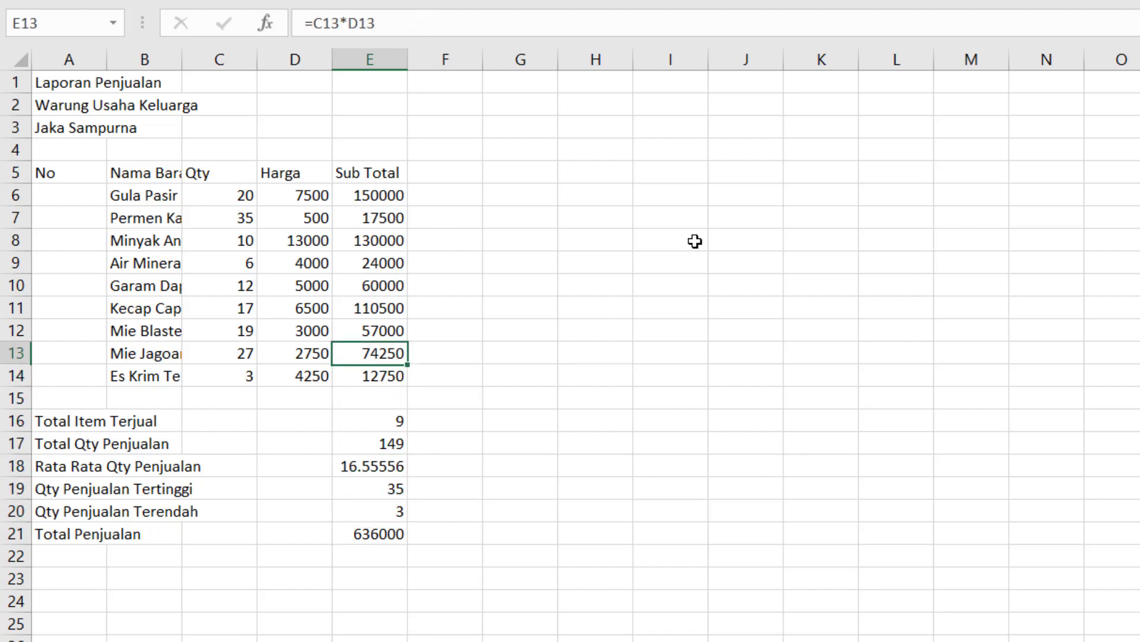
key(Up)
key(Up)
key(Up)
key(Up)
key(Up)
key(Left)
key(Left)
key(Left)
key(Left)
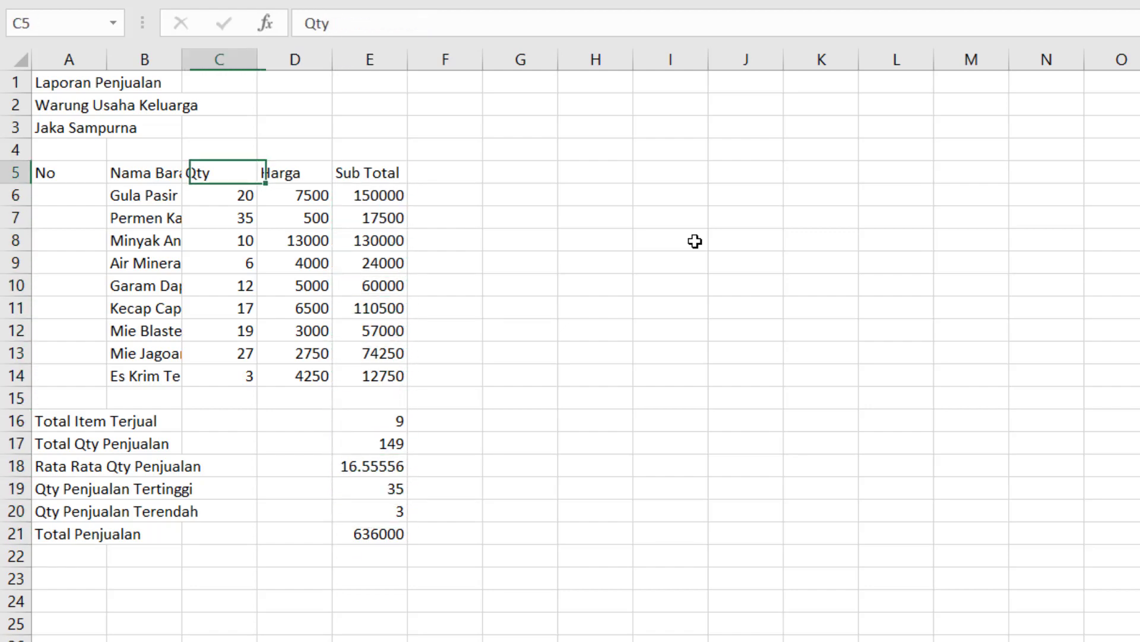
key(Down)
key(Down)
key(Up)
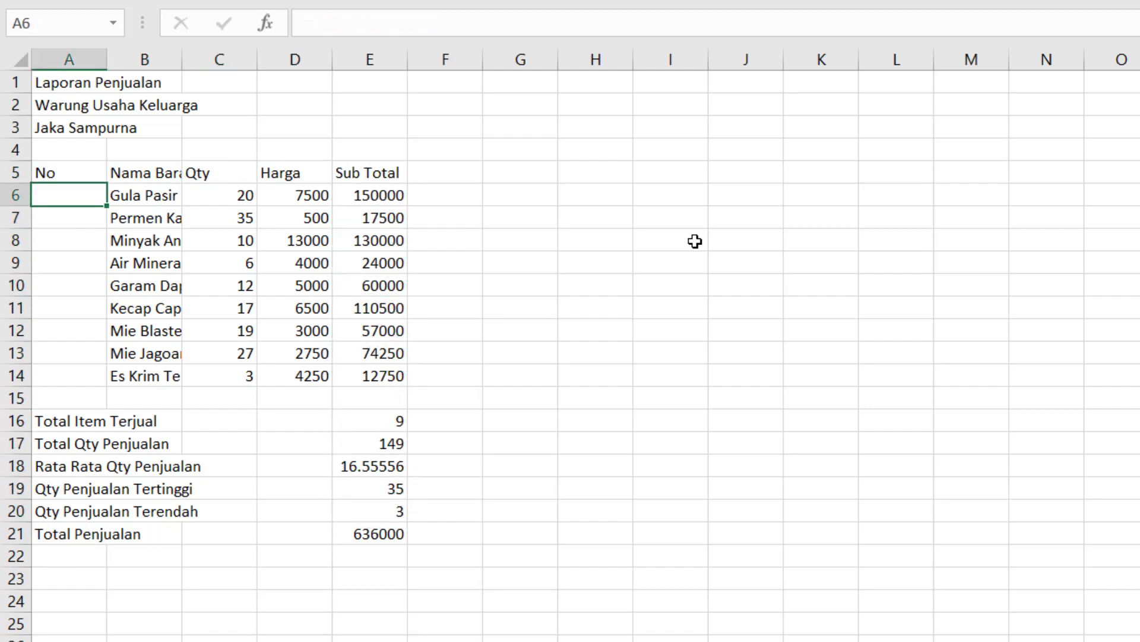
key(Down)
key(Up)
key(Up)
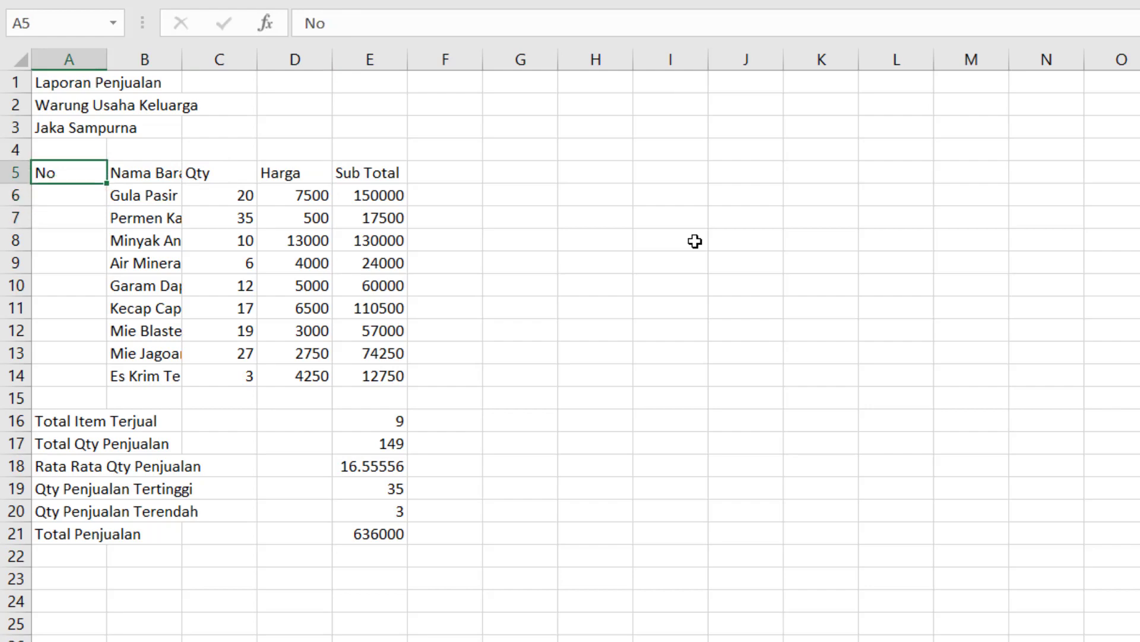
key(Down)
key(Down)
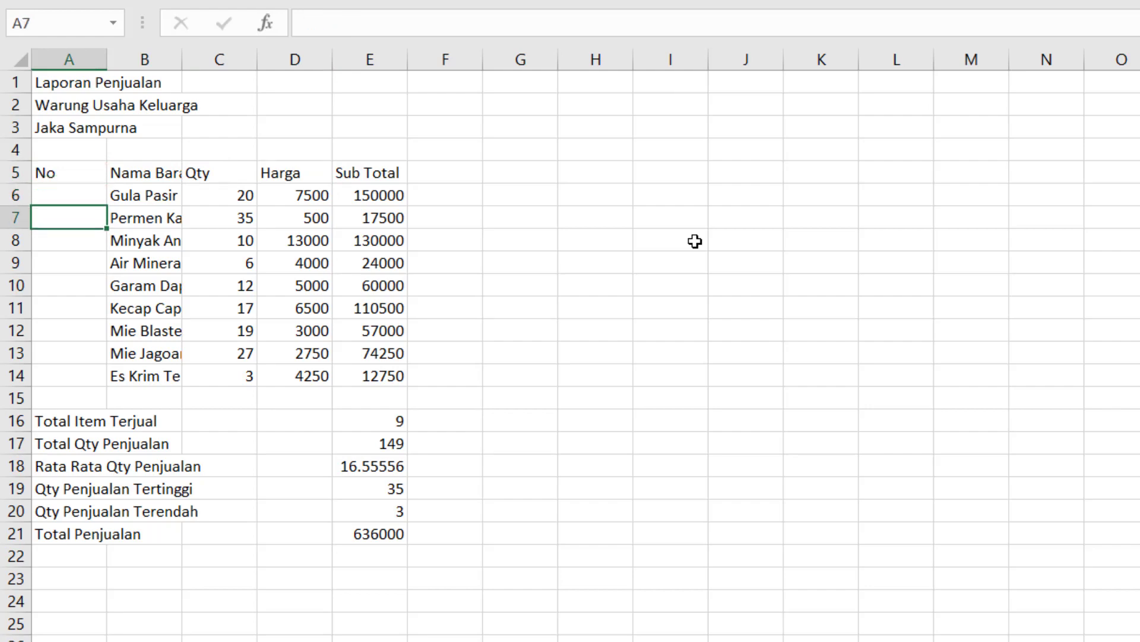
key(Up)
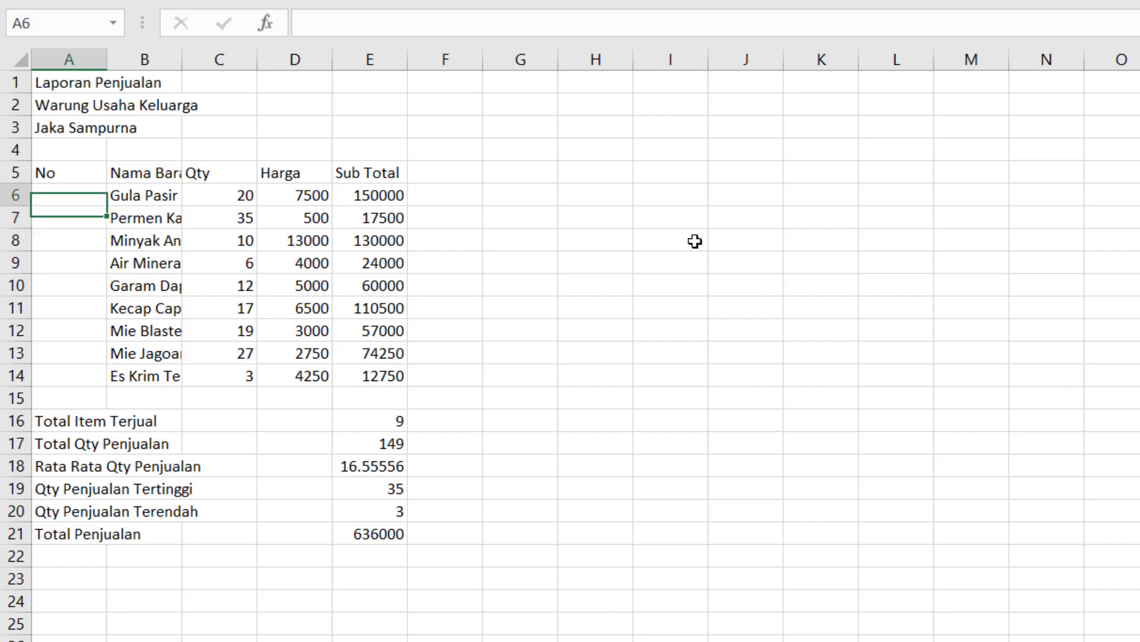
key(Down)
key(Up)
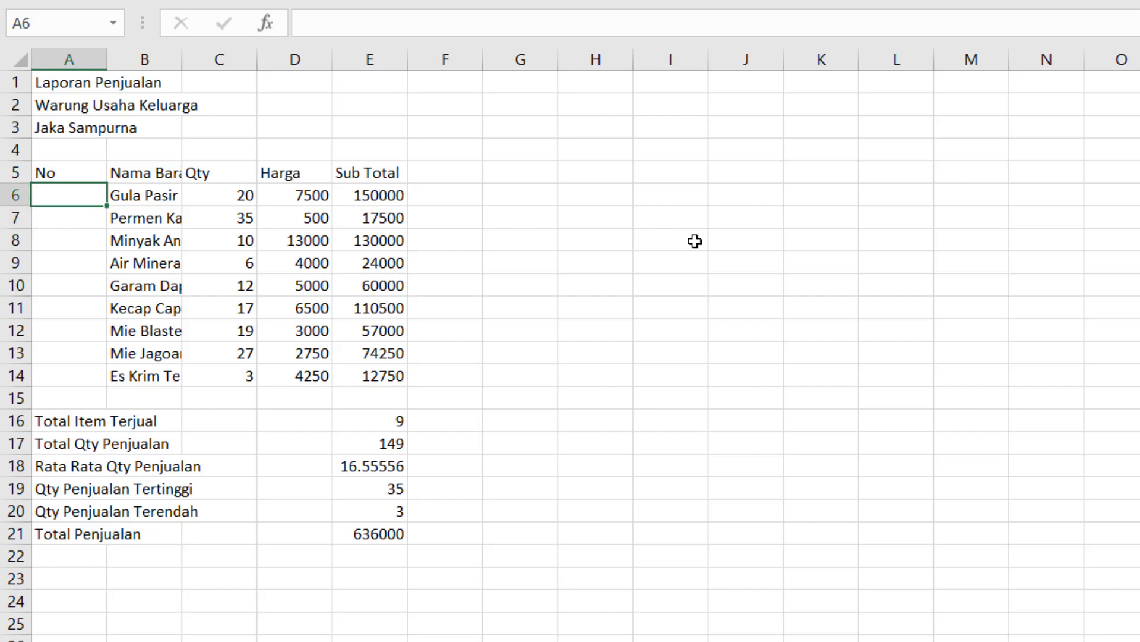
key(Down)
key(Up)
key(Up)
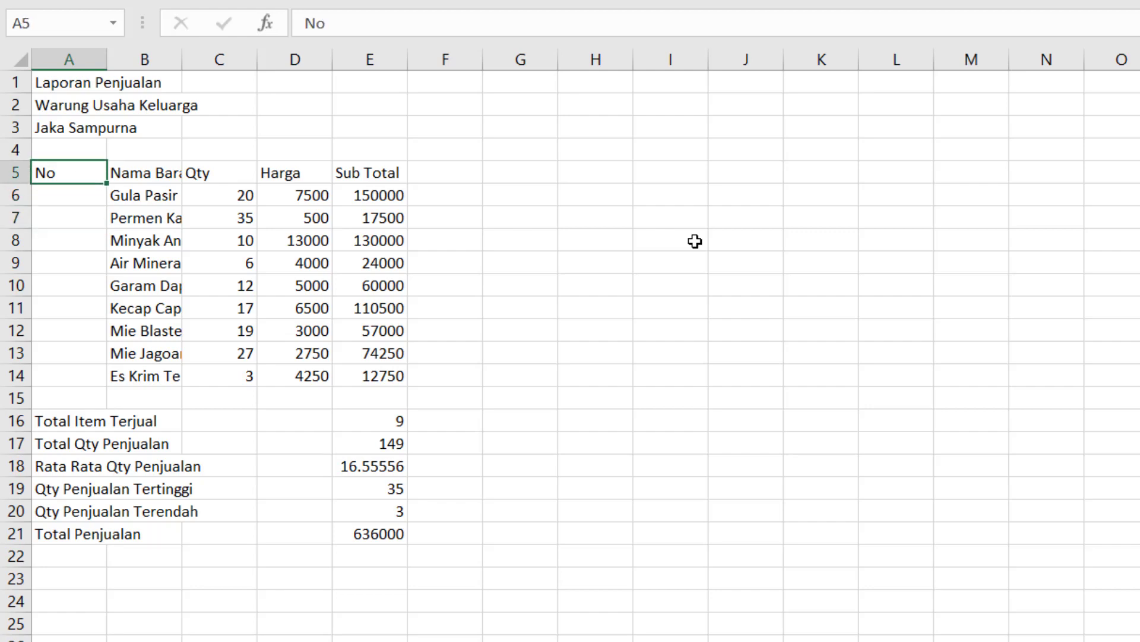
key(Down)
key(Down)
key(Up)
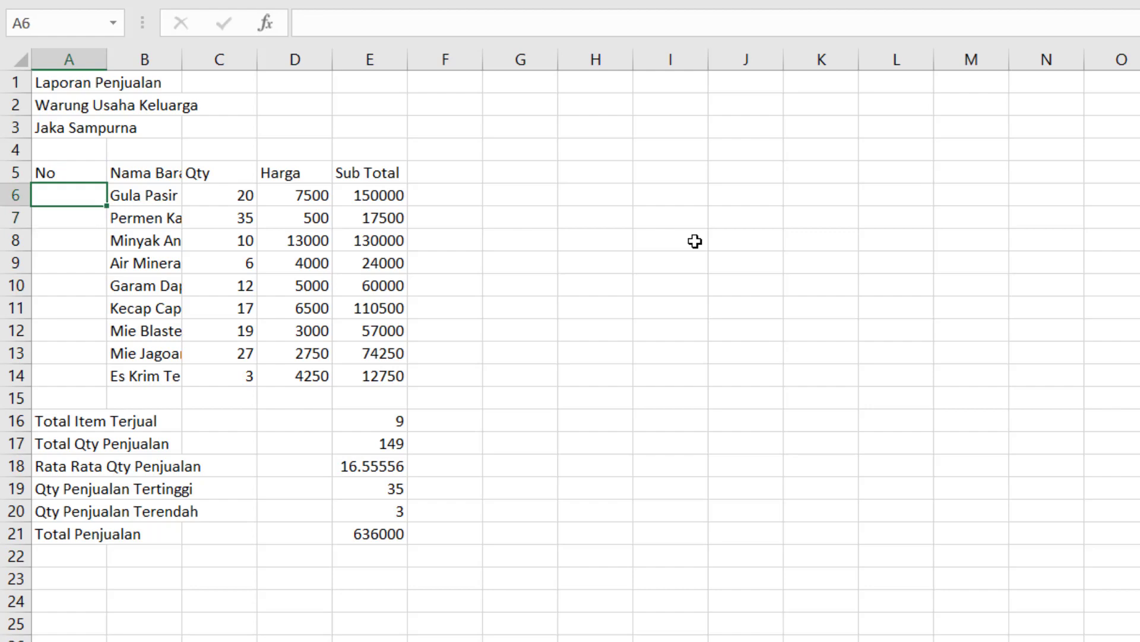
key(Down)
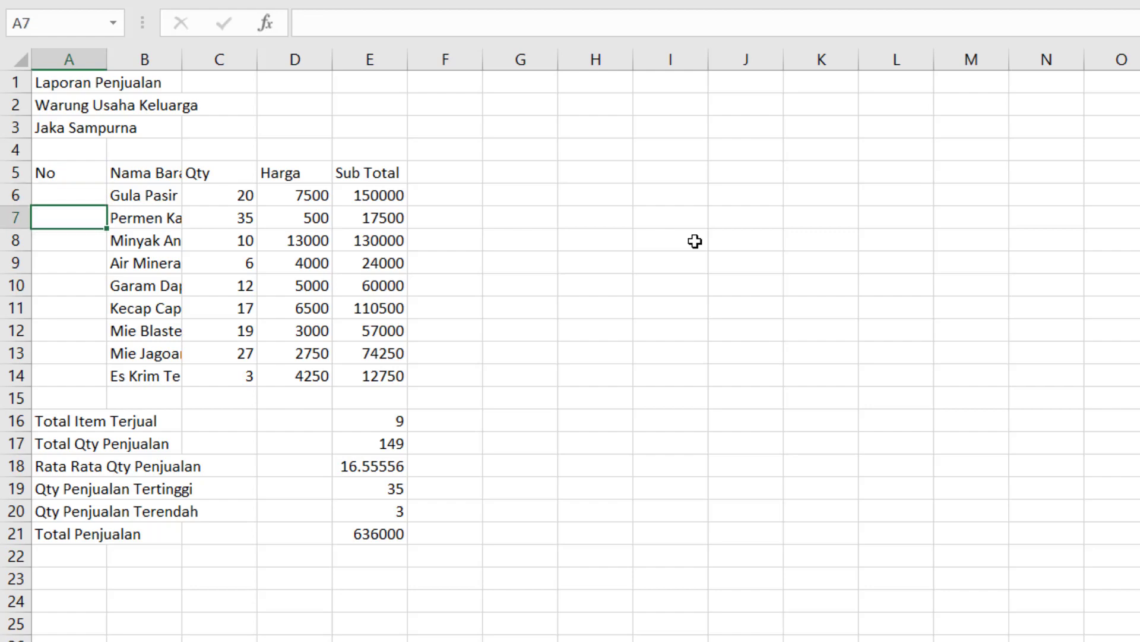
Step: Number the items in the No column by entering 1 in A6 and 2 in A7 and filling the series down to A14
key(Up)
text(1)
key(Return)
text(2)
key(Up)
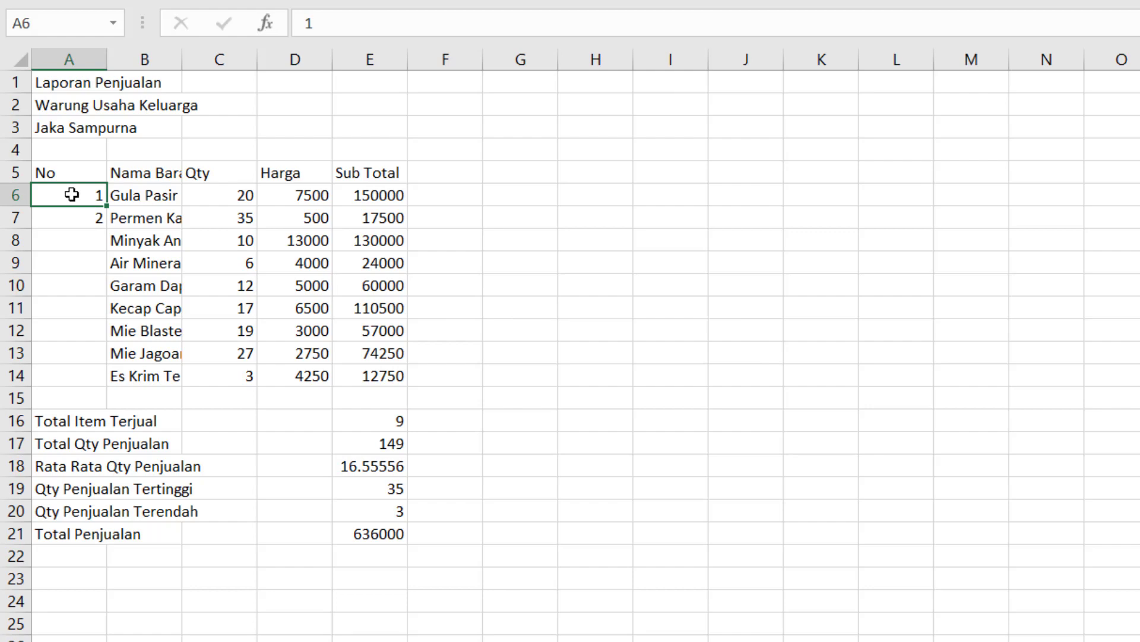
drag(71, 198, 70, 217)
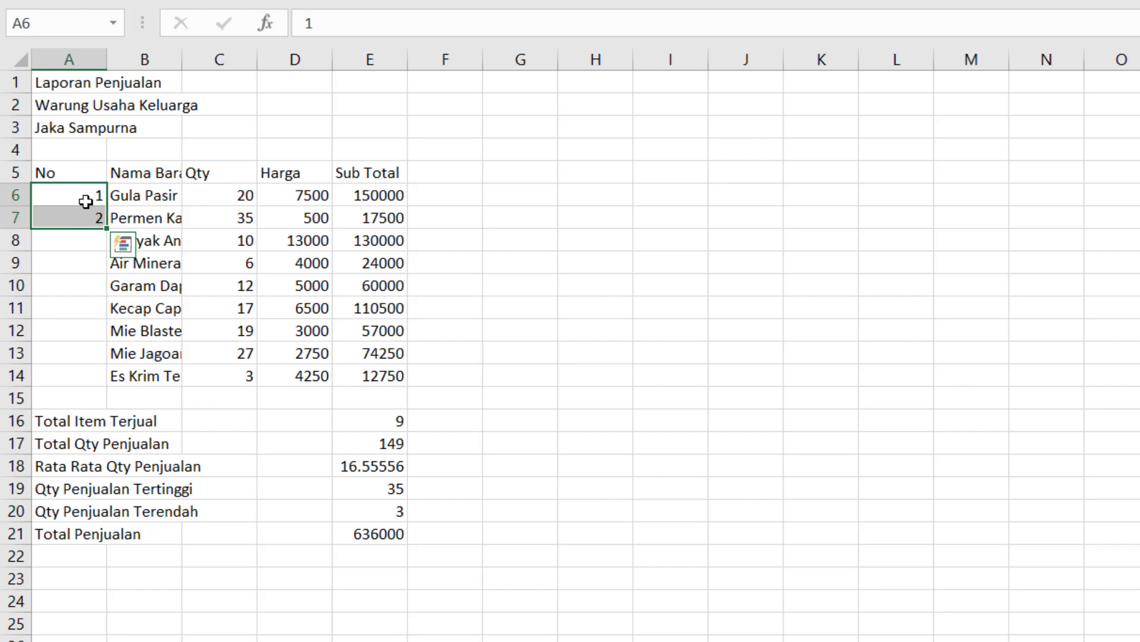
double_click(108, 226)
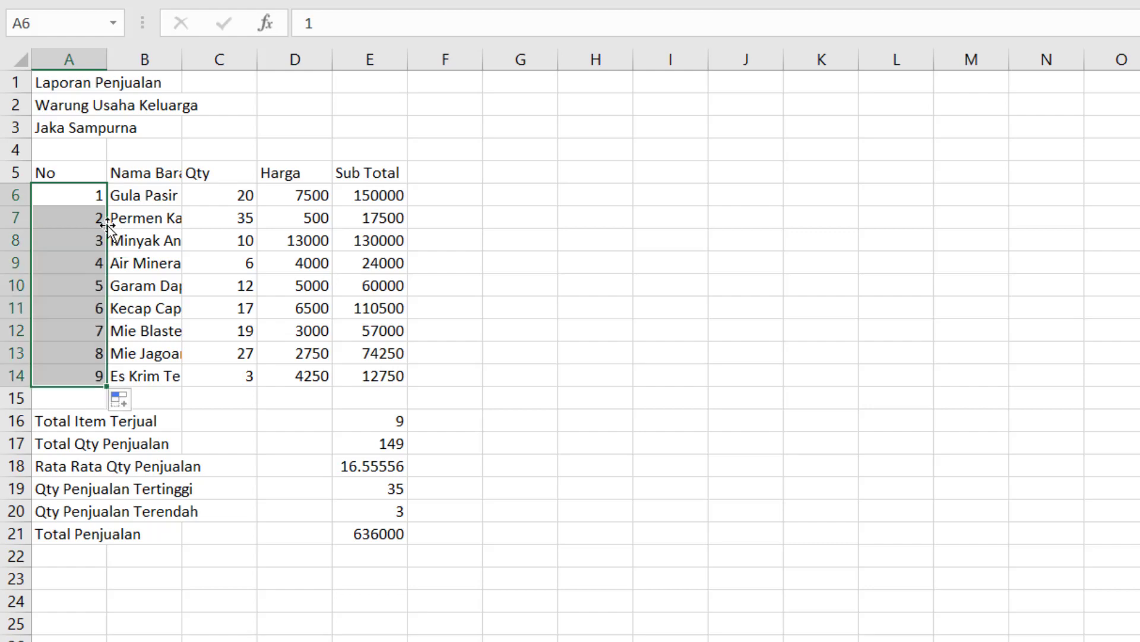
click(514, 308)
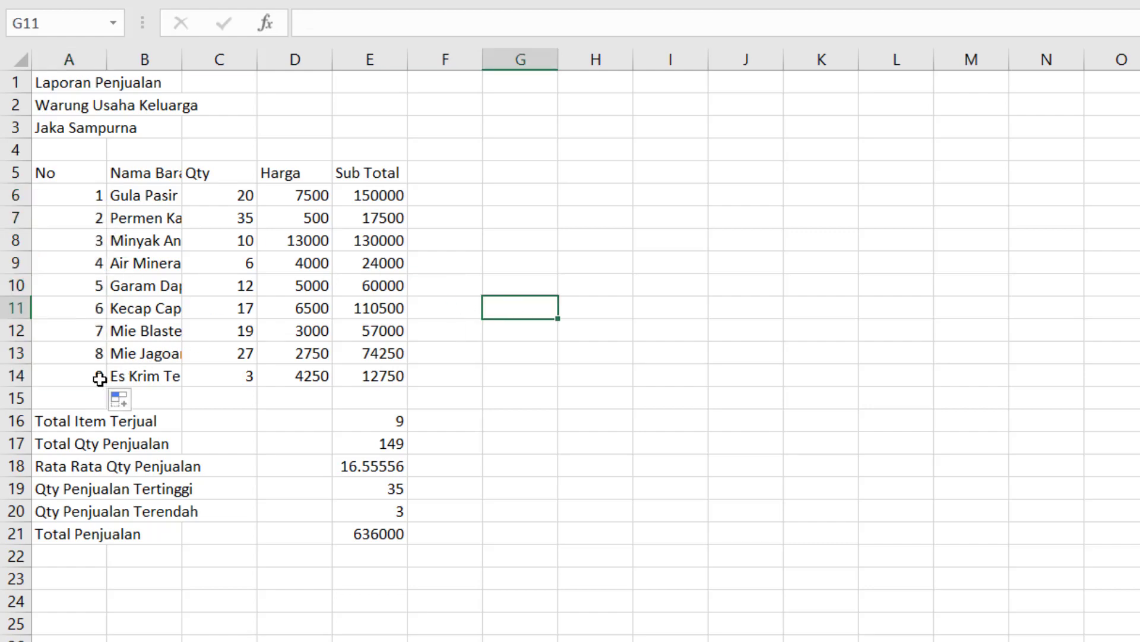
click(538, 424)
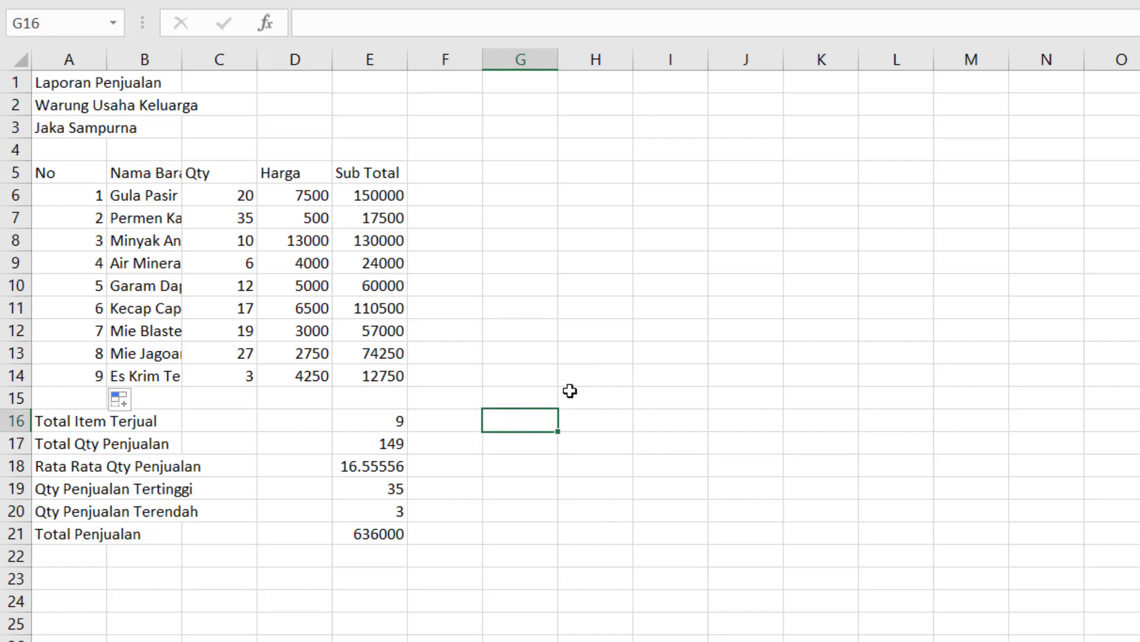
key(Up)
key(Up)
key(Up)
key(Up)
key(Up)
key(Up)
key(Up)
key(Up)
key(Up)
key(Up)
key(Up)
key(Up)
key(Up)
key(Up)
key(Up)
key(Left)
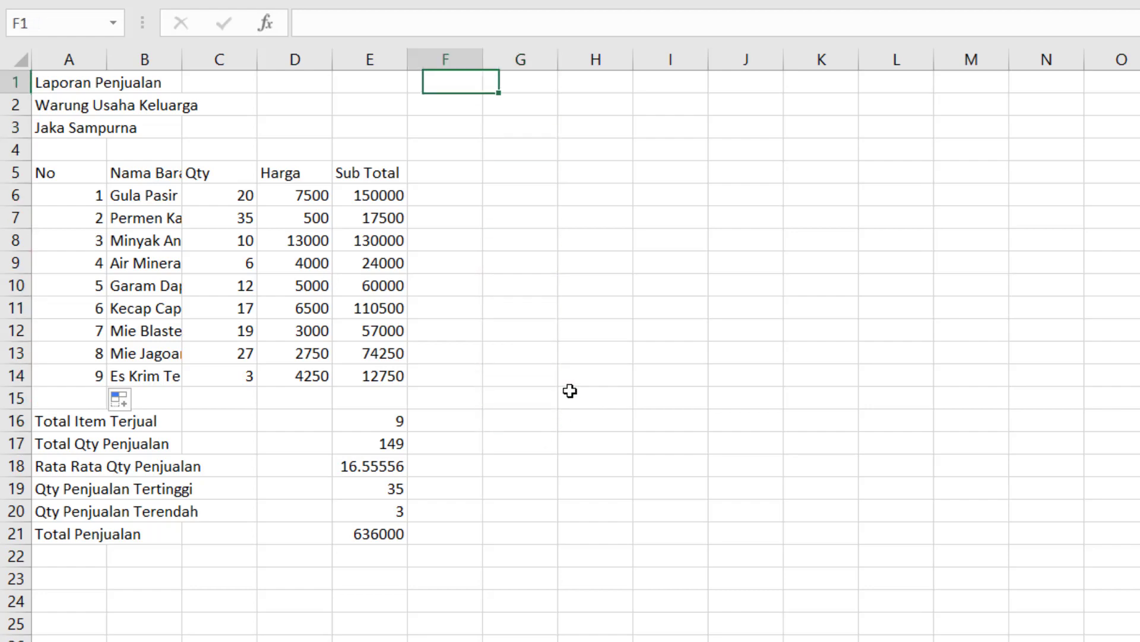
key(Left)
key(Left)
key(Left)
key(Left)
key(Left)
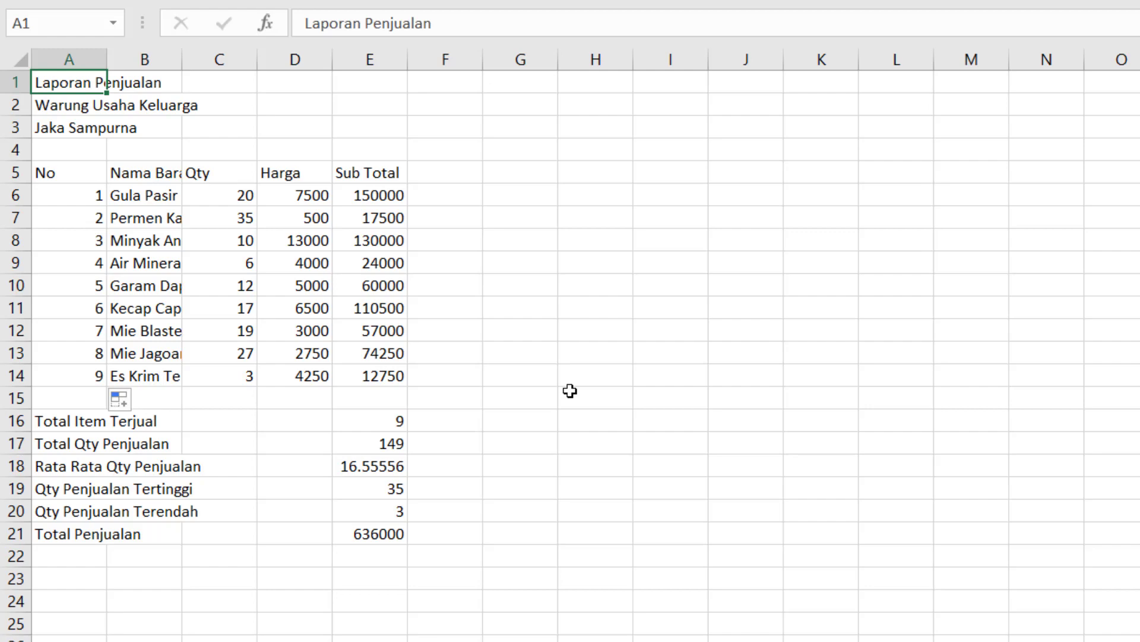
key(Right)
key(Right)
key(Left)
key(Left)
Step: Merge and center the title Laporan Penjualan across A1:E1
drag(73, 79, 359, 86)
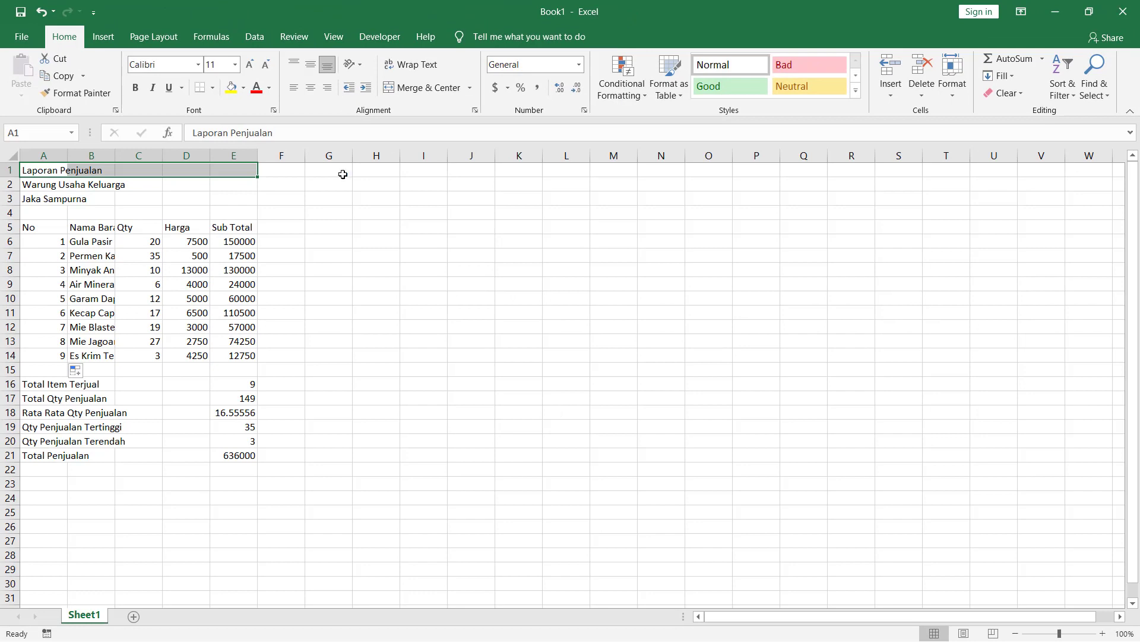
click(434, 89)
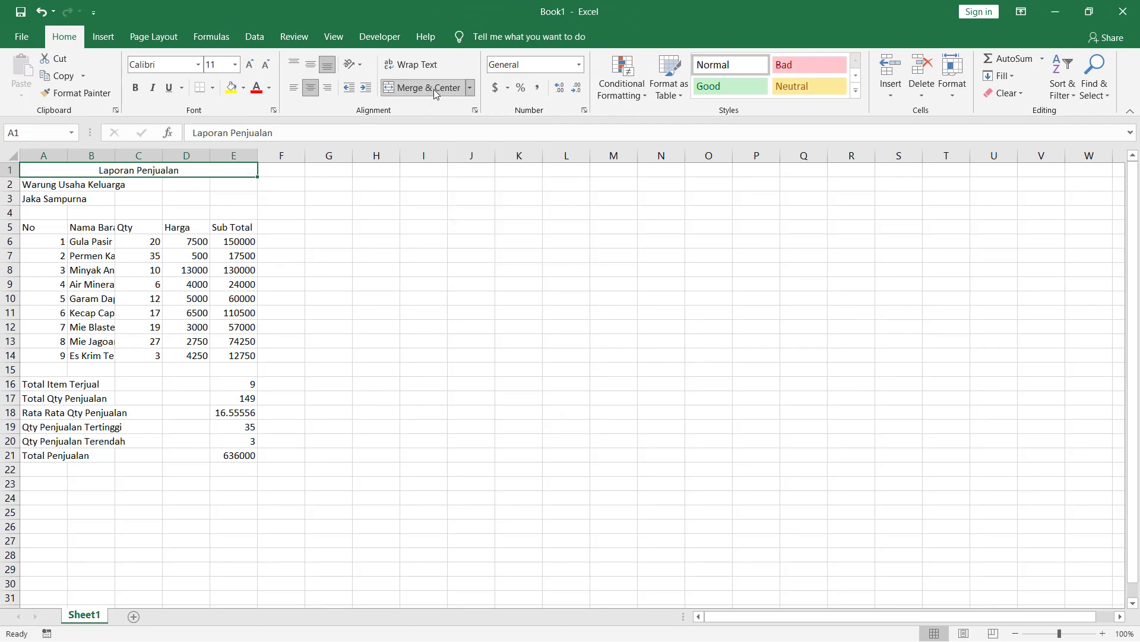
click(320, 199)
click(146, 173)
click(60, 198)
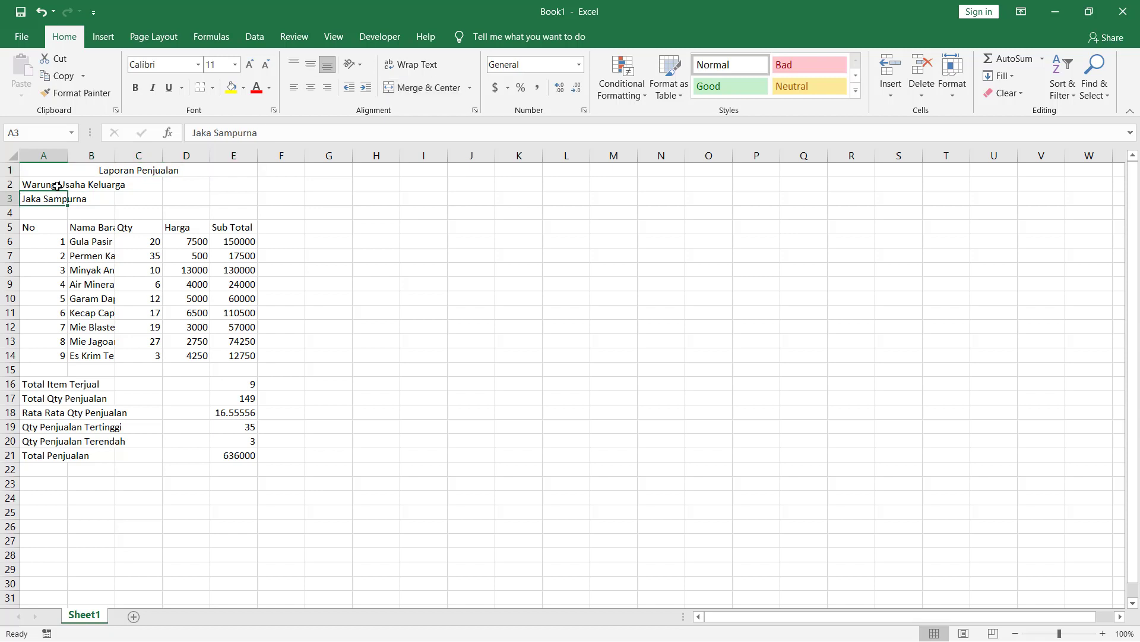
click(57, 186)
click(57, 197)
click(89, 188)
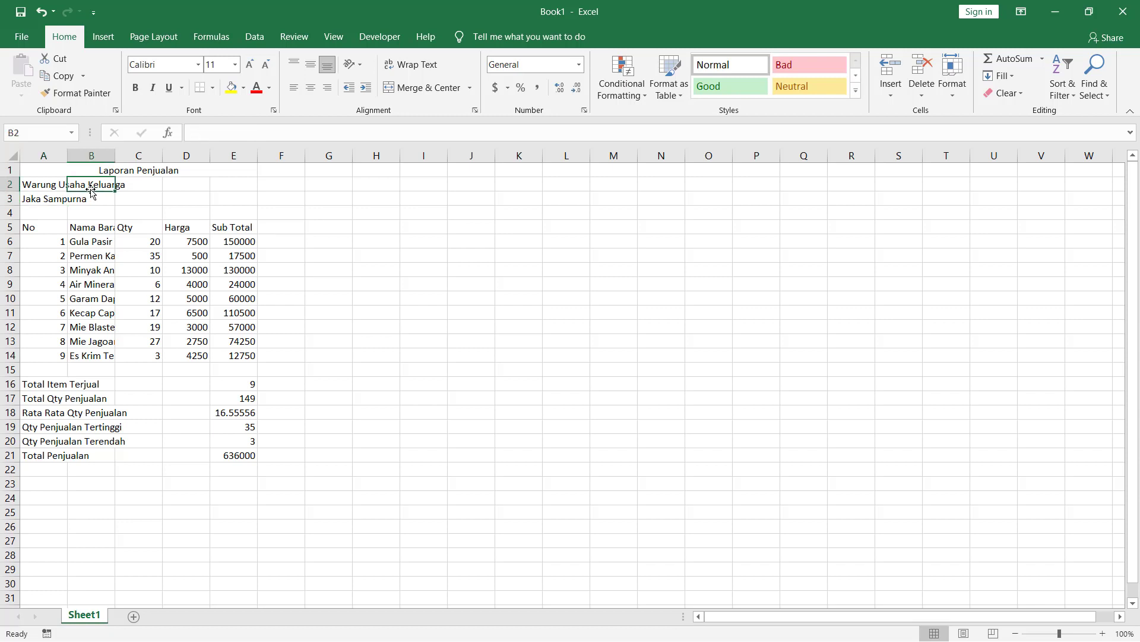
Step: Copy the merged, centered format of the title Laporan Penjualan onto Warung Usaha Keluarga in row 2 with Format Painter
click(136, 171)
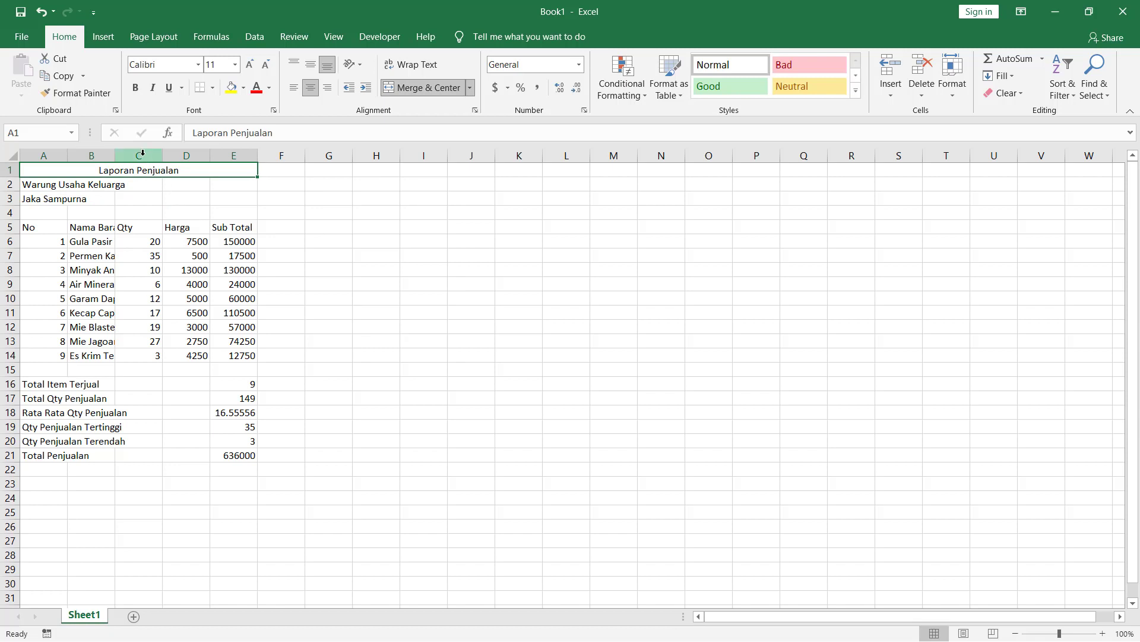
click(90, 95)
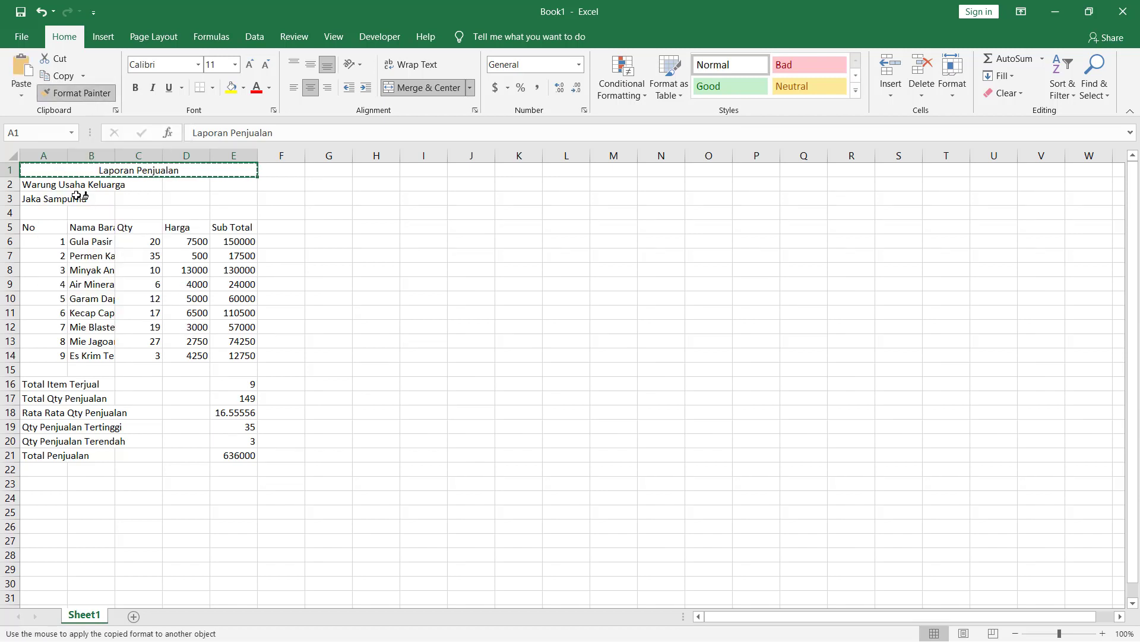
click(41, 185)
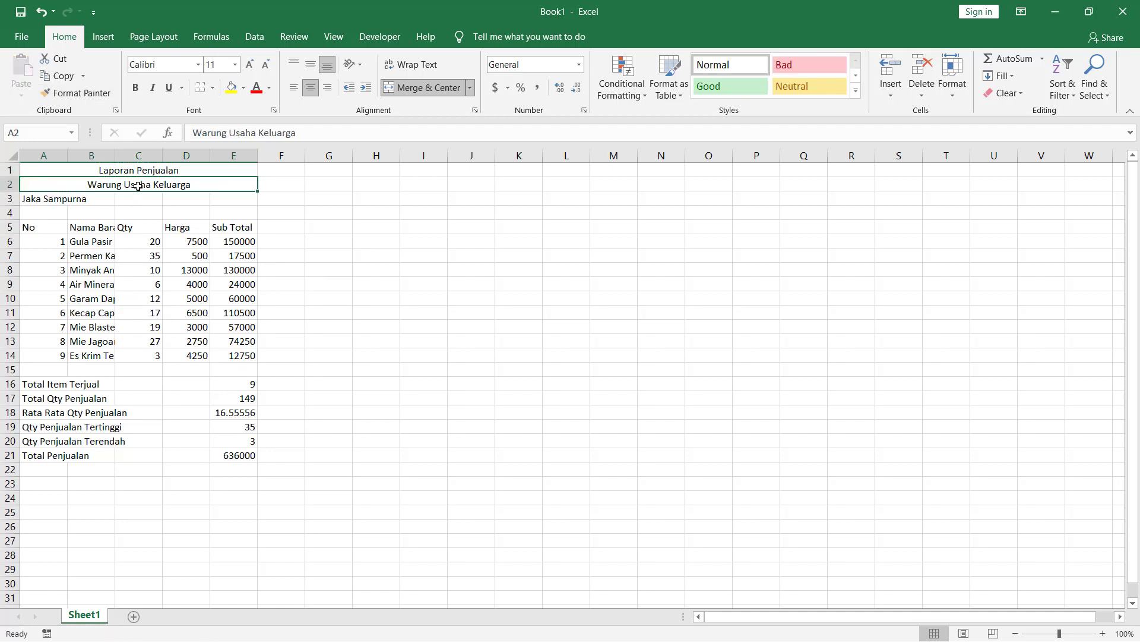
Step: Copy the merged, centered format of Warung Usaha Keluarga onto the third heading line in row 3 with Format Painter
click(87, 95)
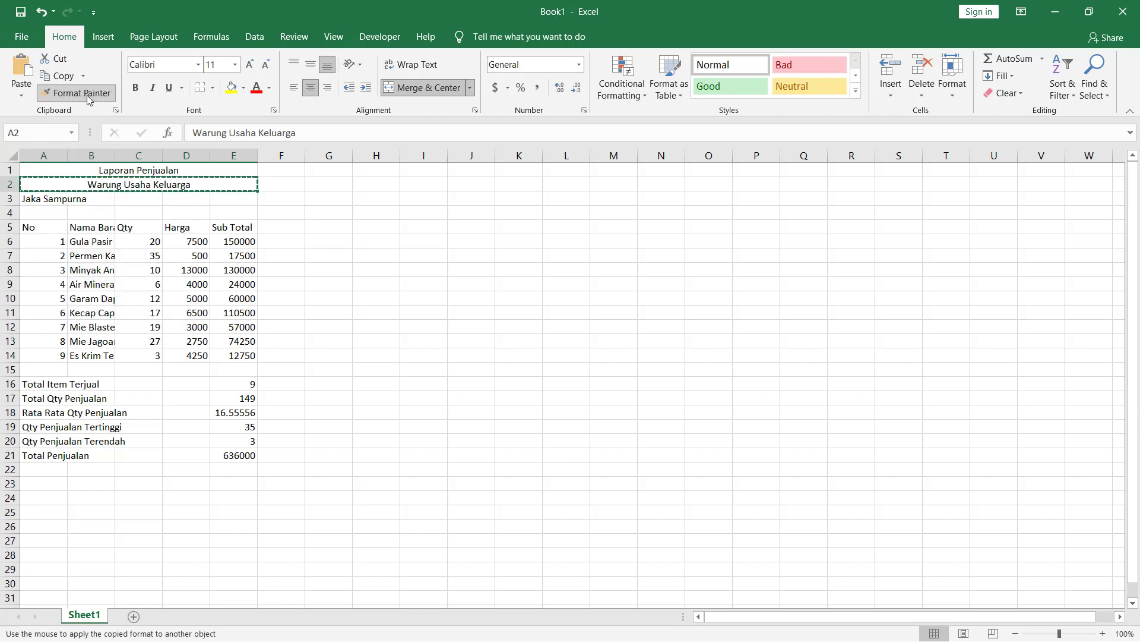
click(54, 199)
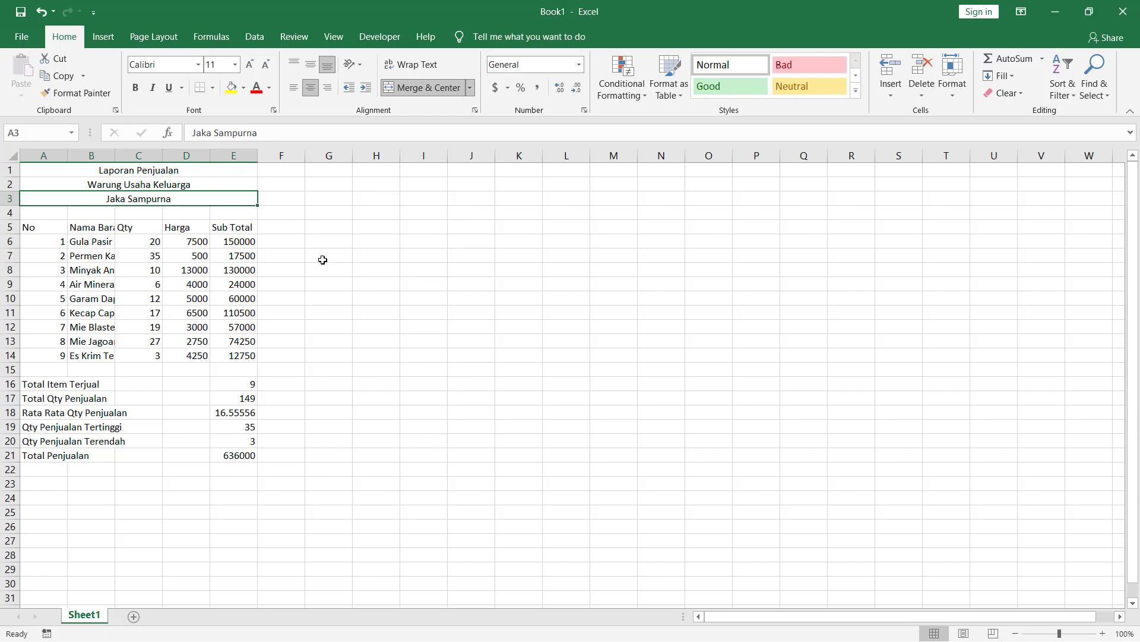
scroll(347, 283, down, 2)
scroll(347, 284, up, 2)
Step: Merge the Total Item Terjual label across A16:D16 and align it left
click(39, 386)
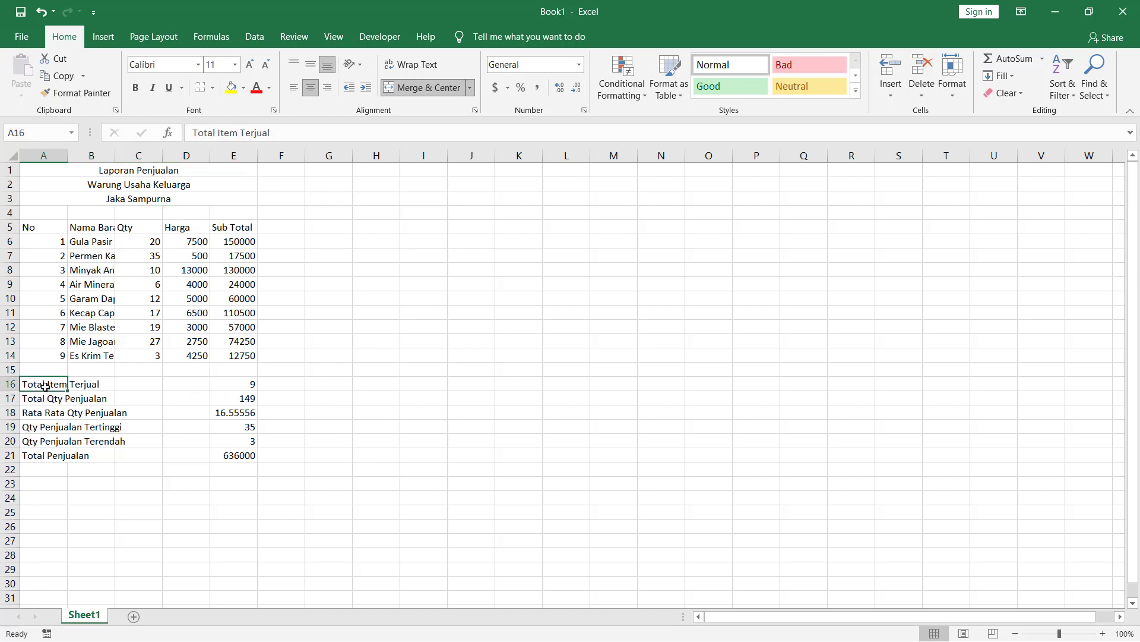
drag(45, 386, 188, 383)
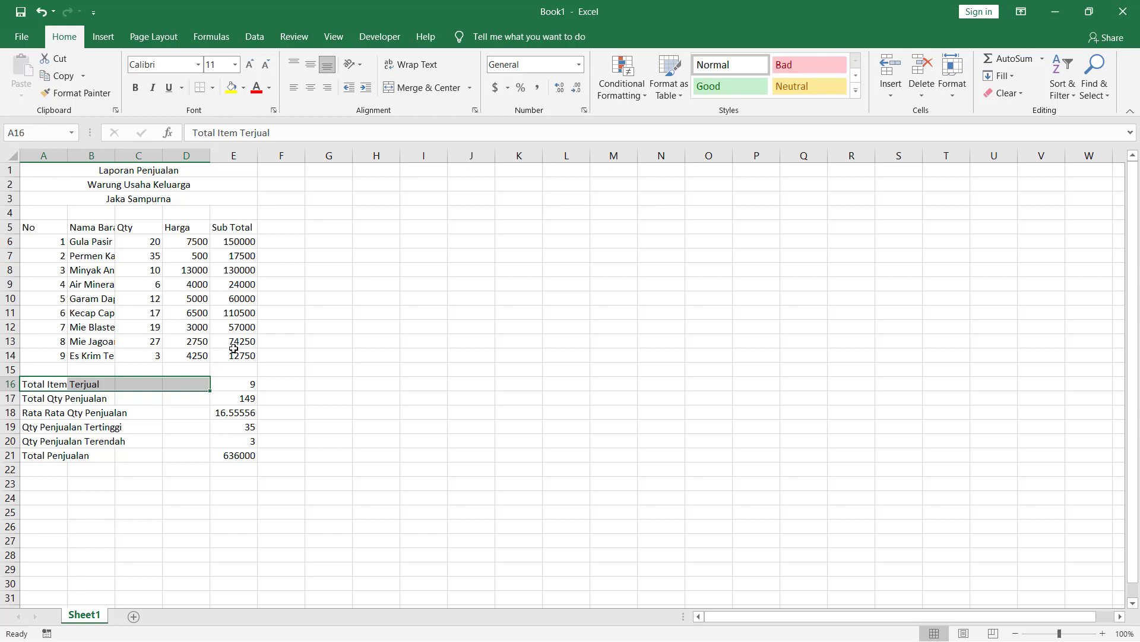
click(422, 88)
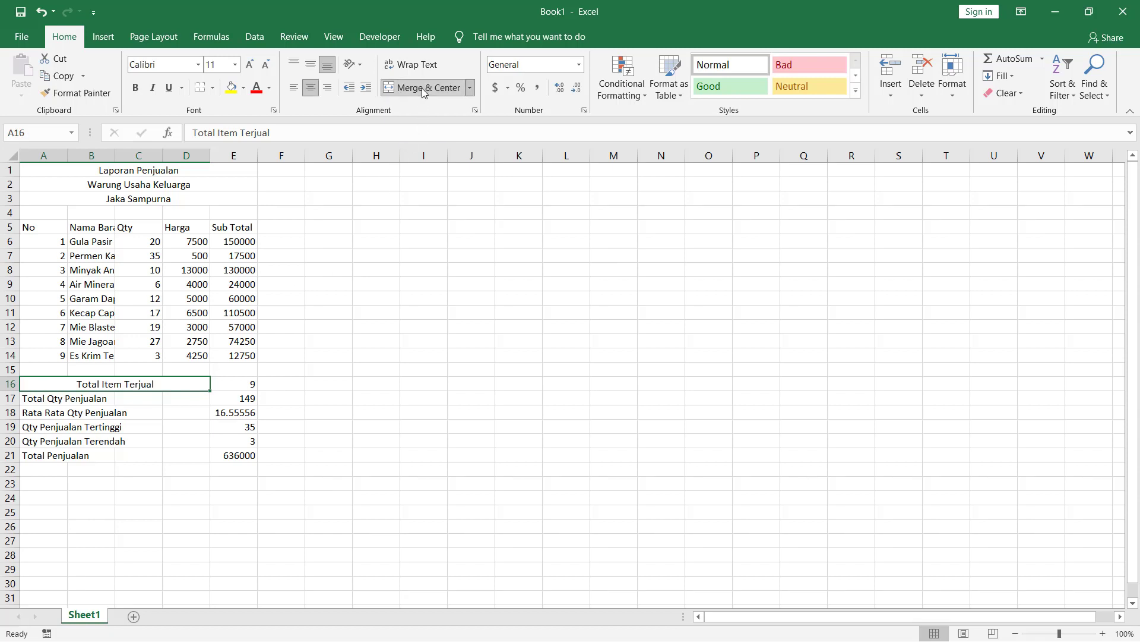
click(294, 89)
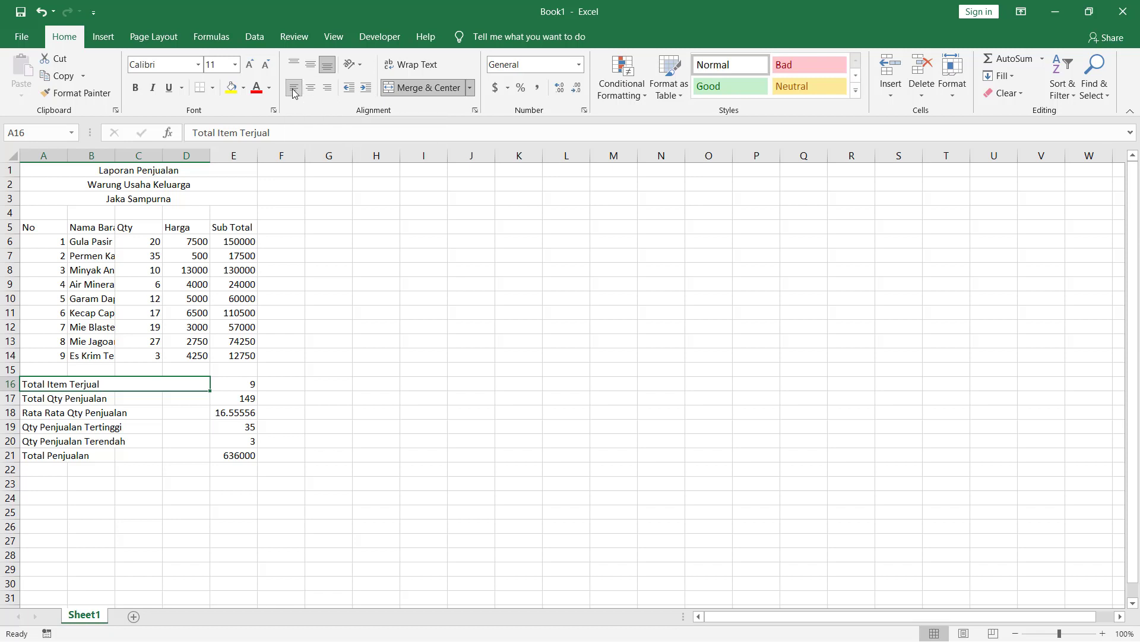
click(292, 325)
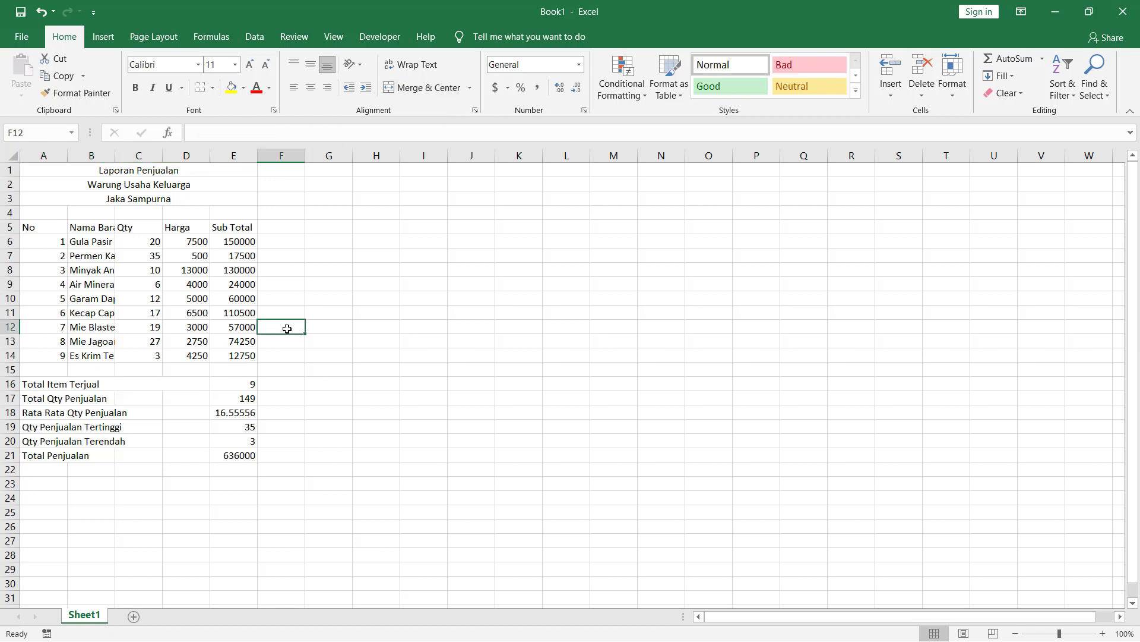
Step: Copy the merged, left-aligned format of Total Item Terjual onto the summary labels in rows 17 to 21 with Format Painter
click(122, 387)
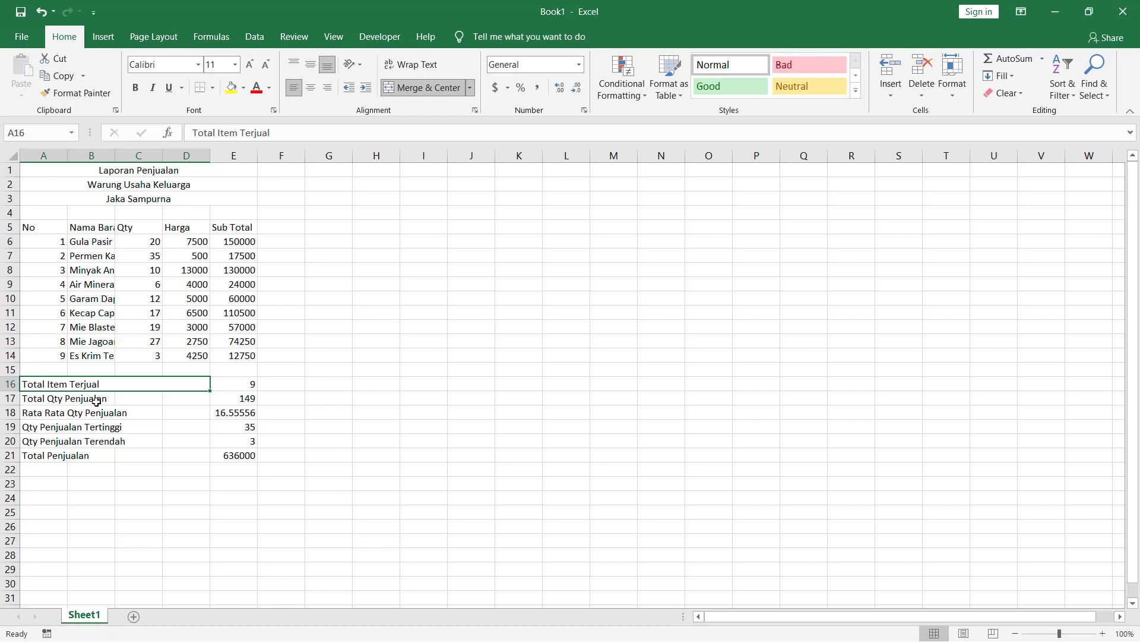
click(102, 400)
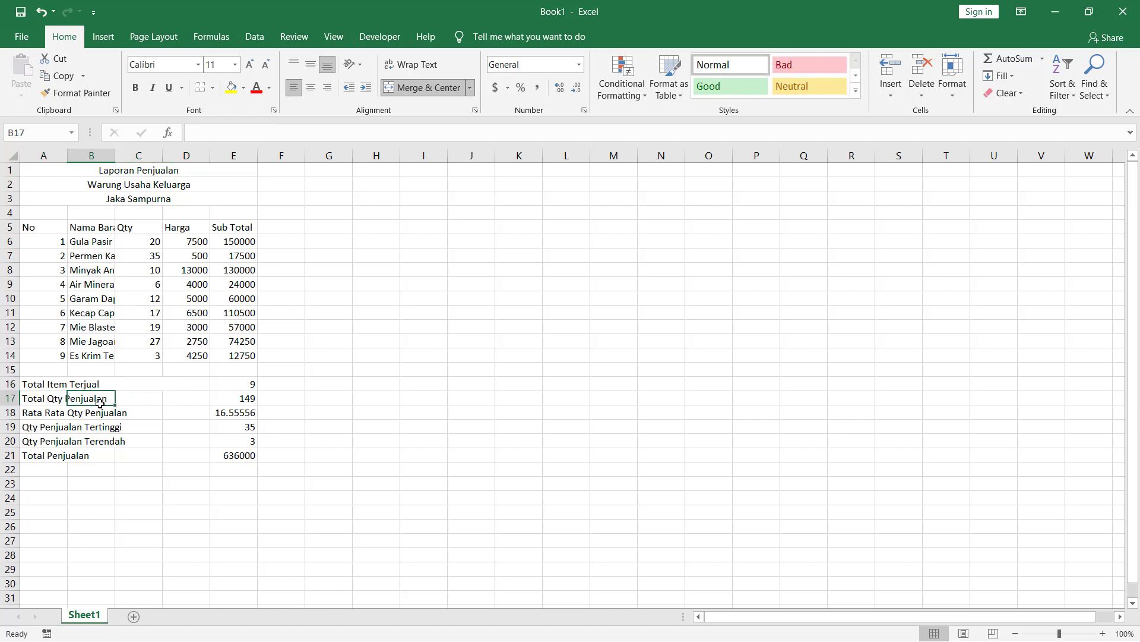
click(68, 385)
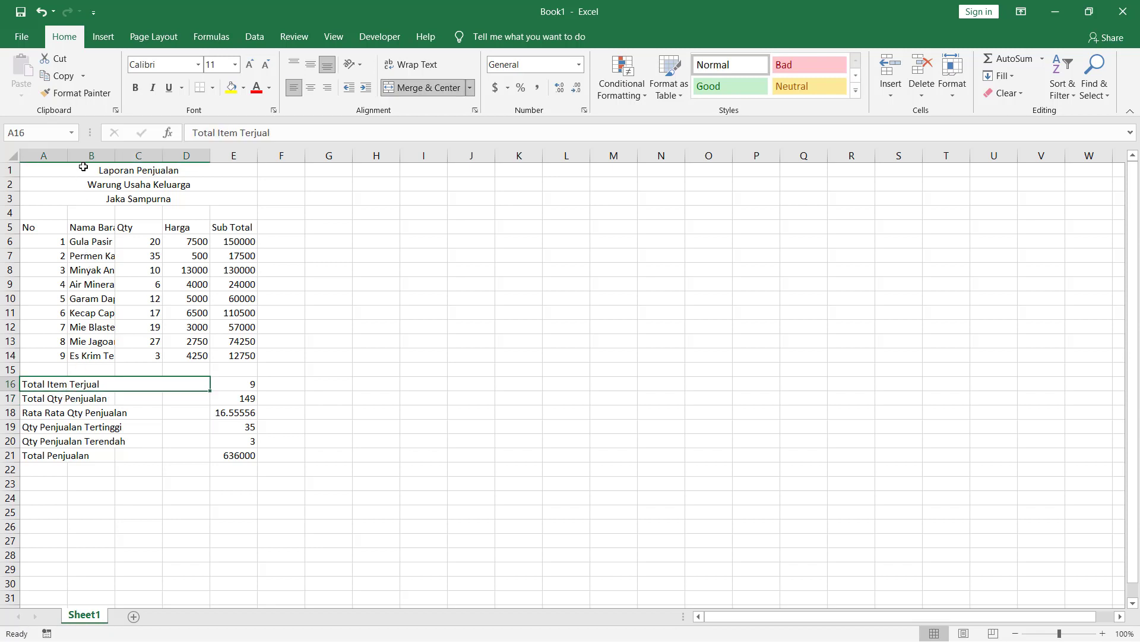
click(92, 95)
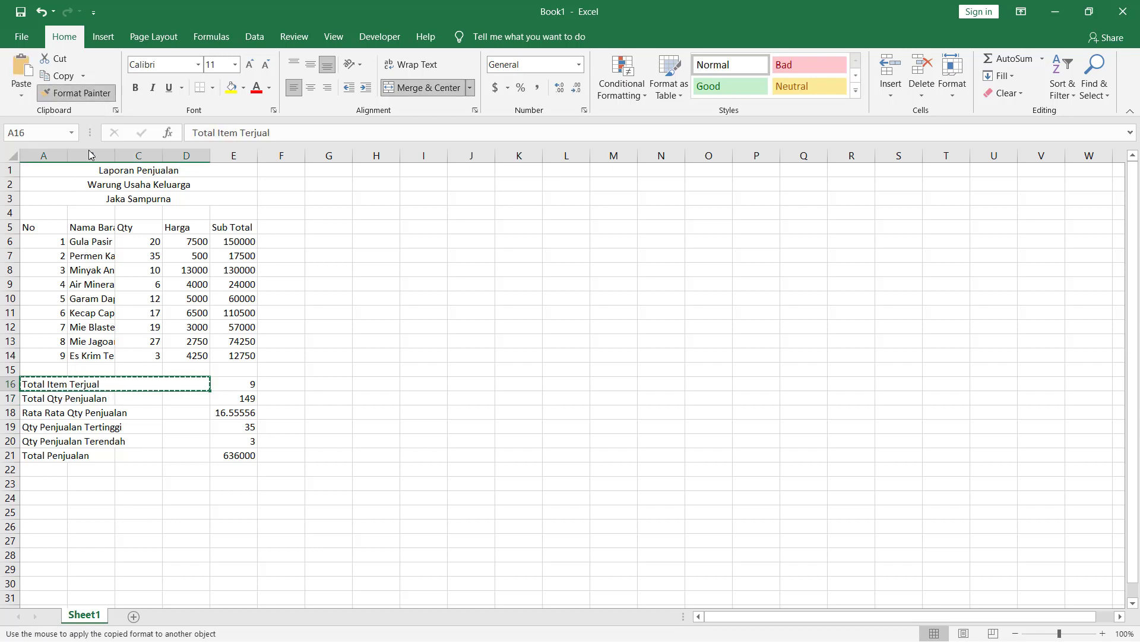
click(41, 399)
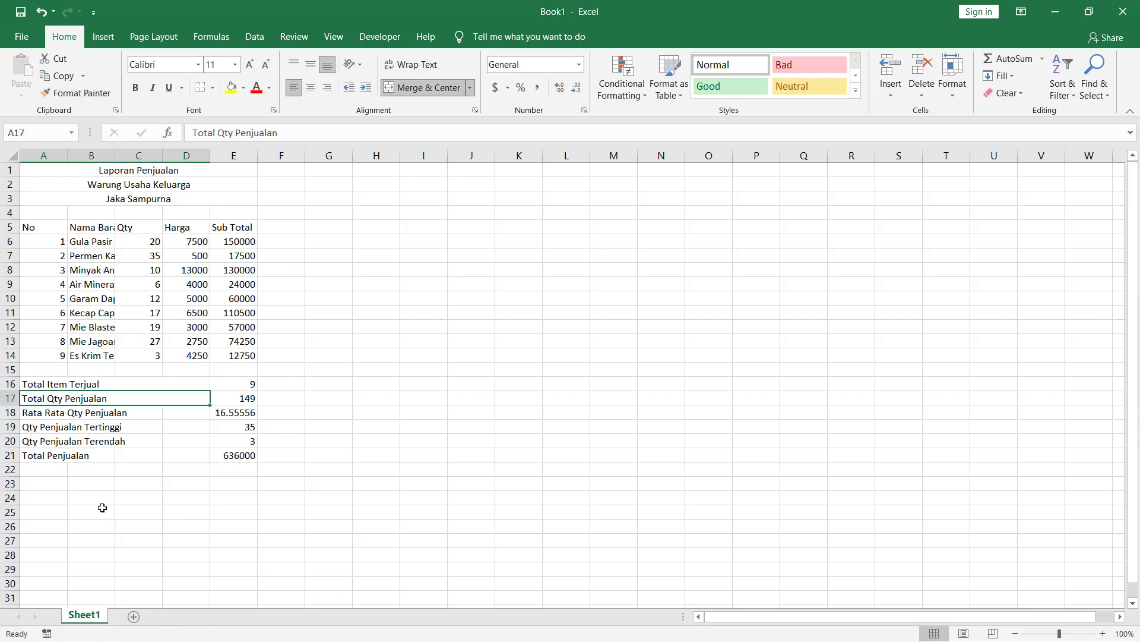
click(87, 94)
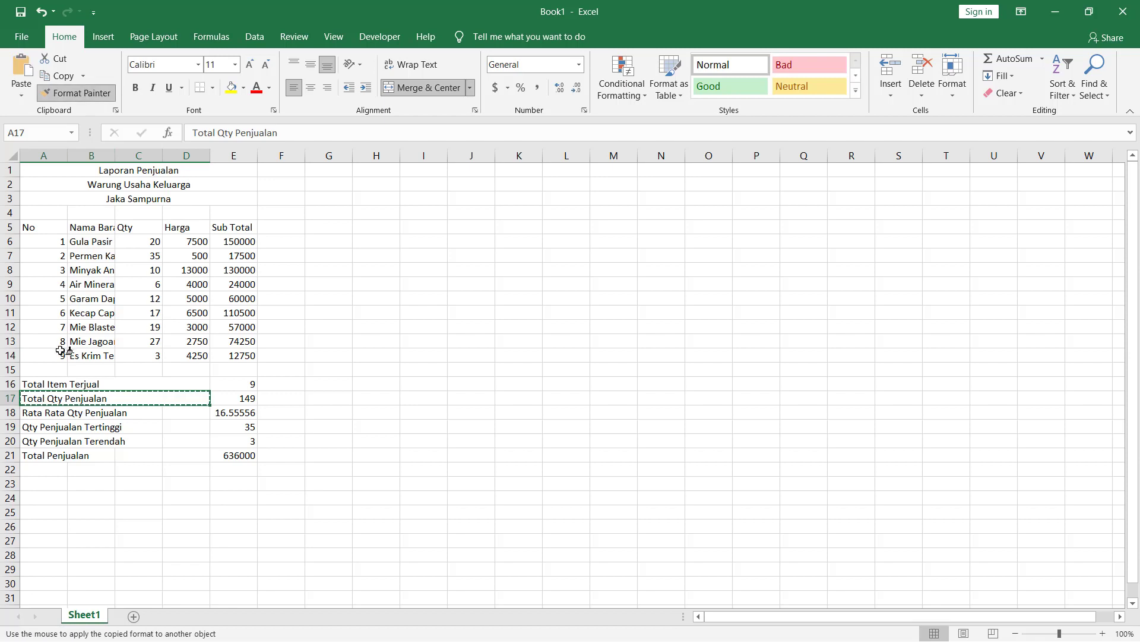
click(42, 414)
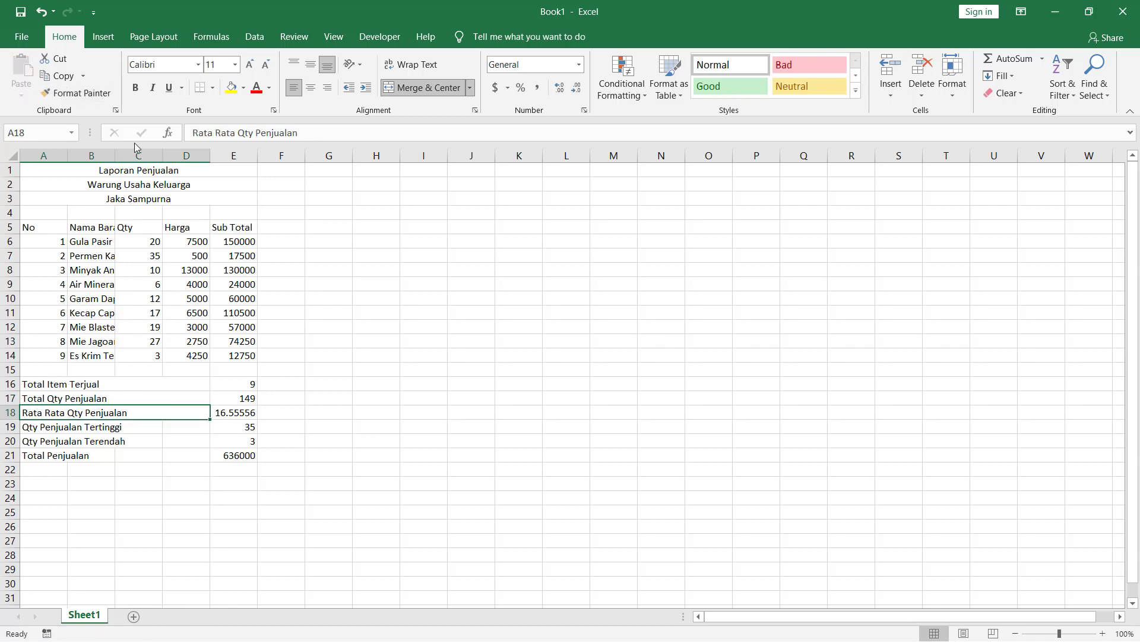
click(79, 91)
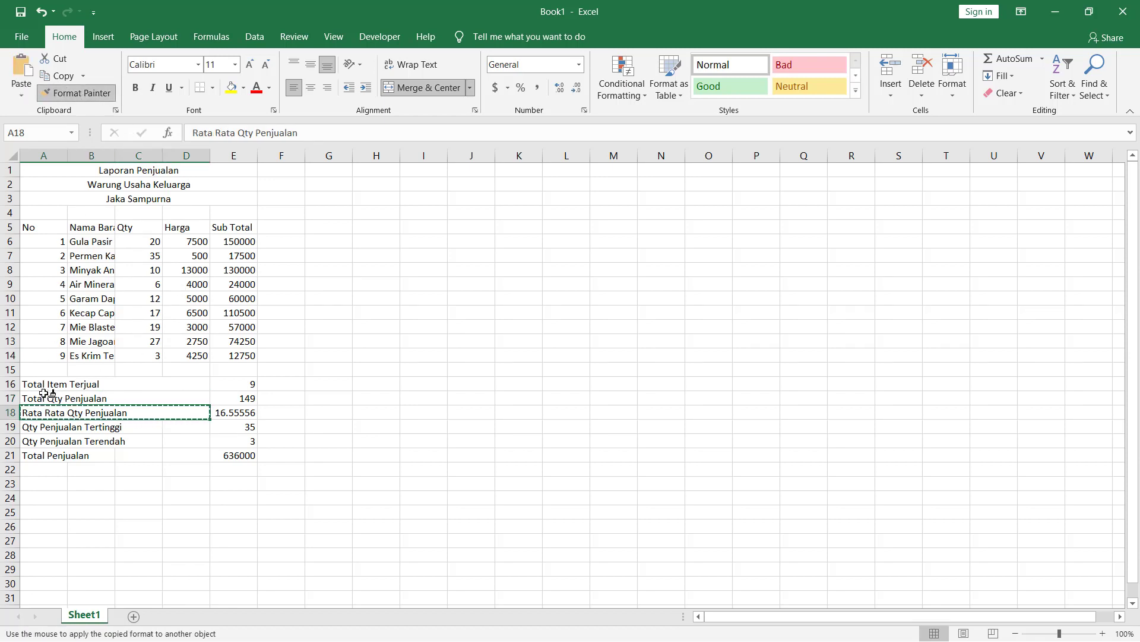
click(42, 426)
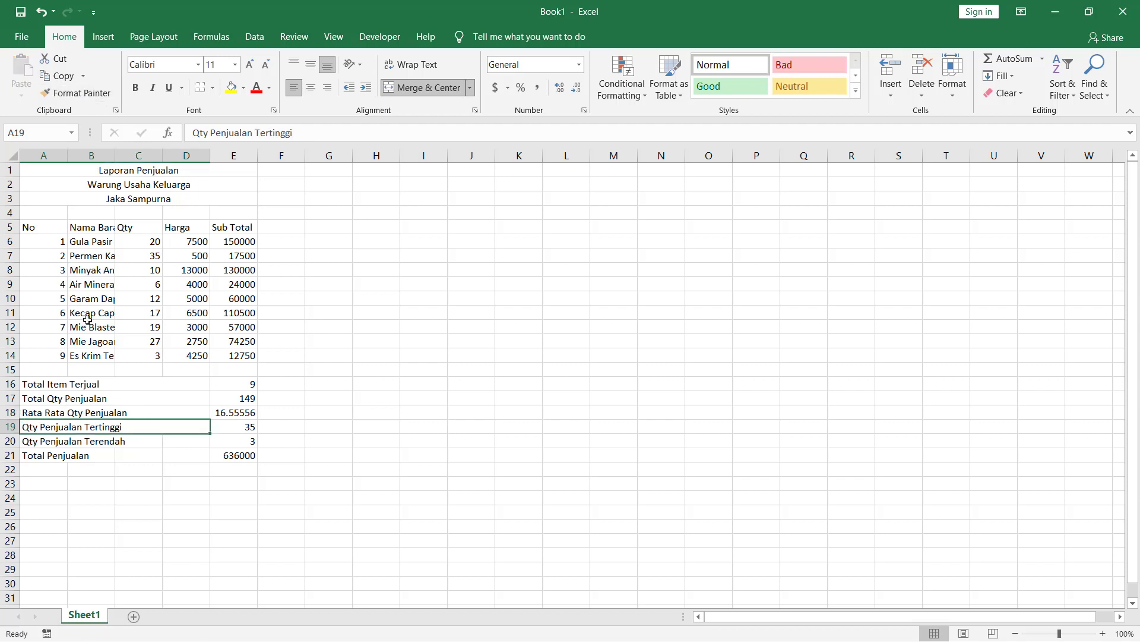
click(87, 94)
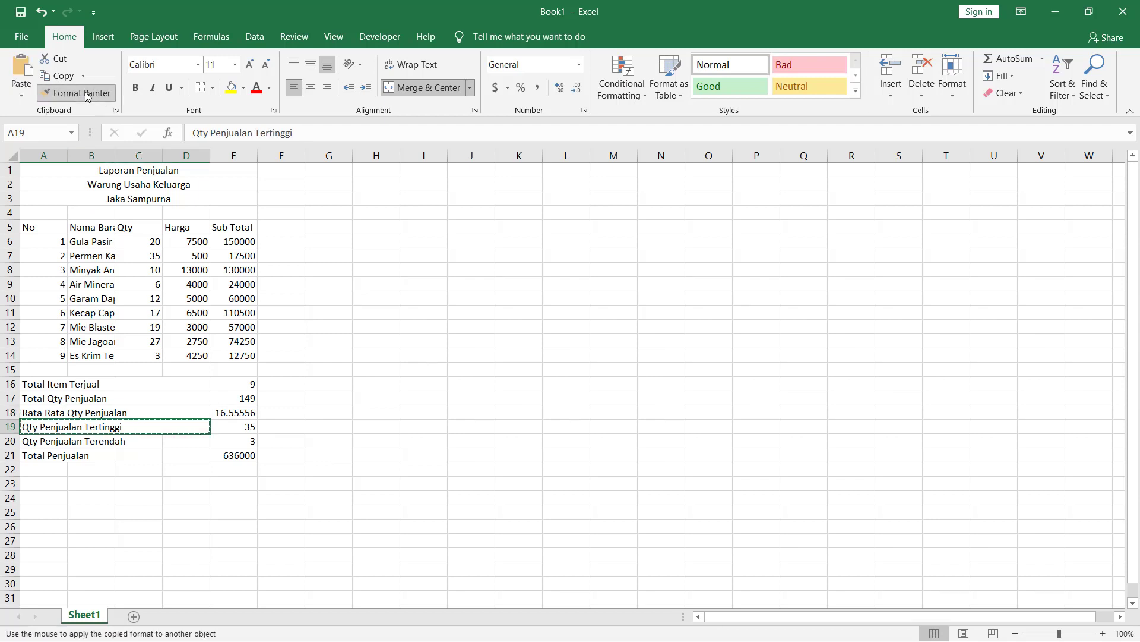
click(44, 441)
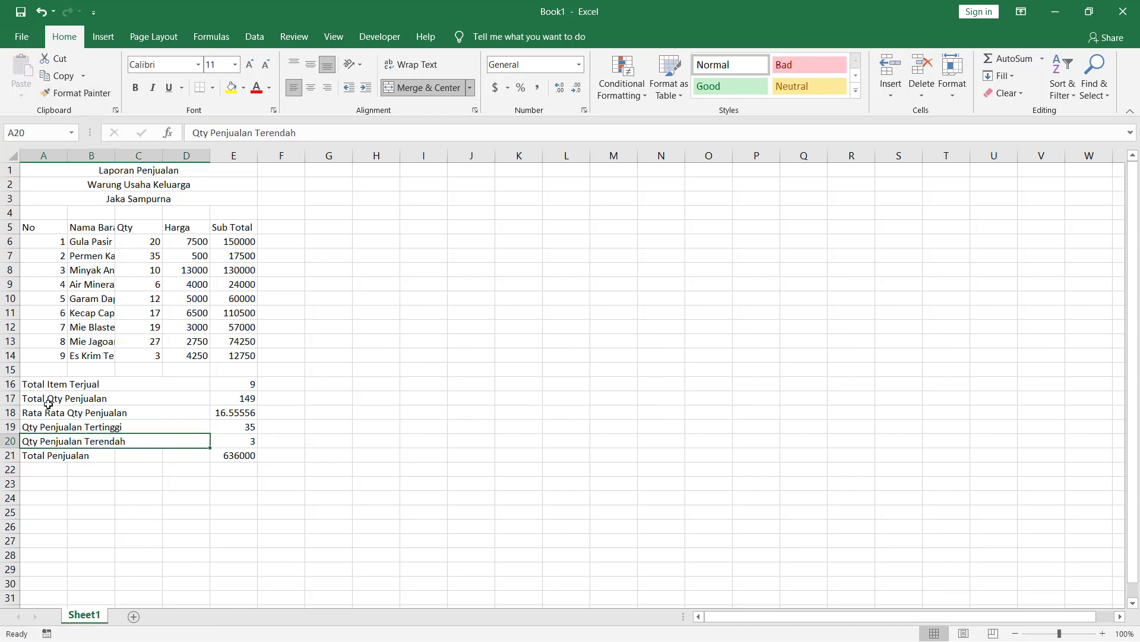
click(88, 94)
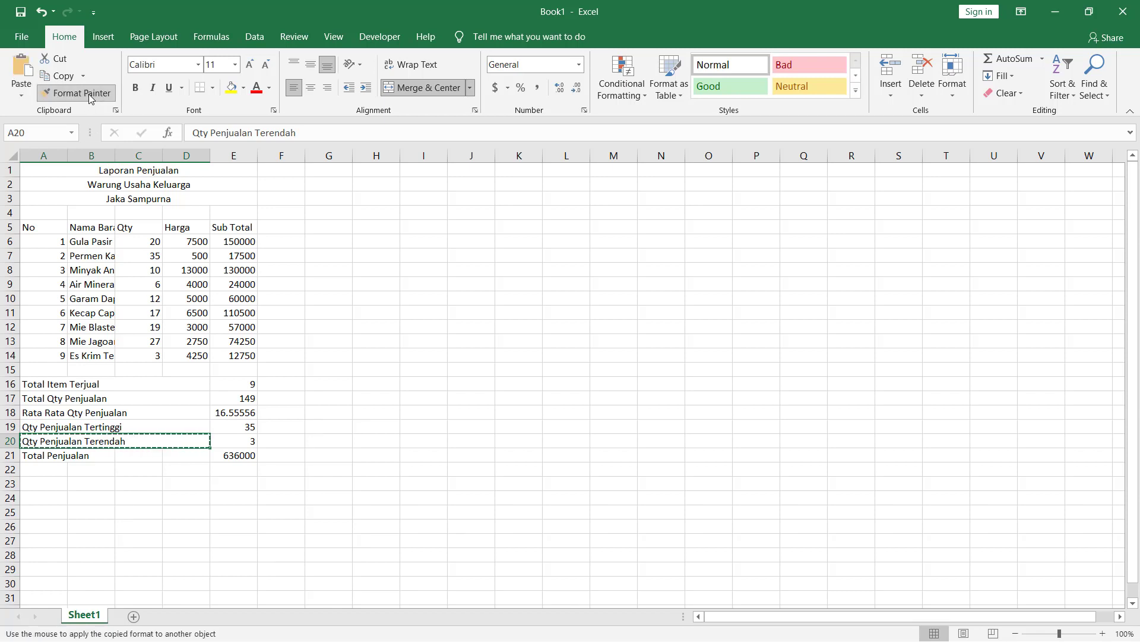
click(30, 455)
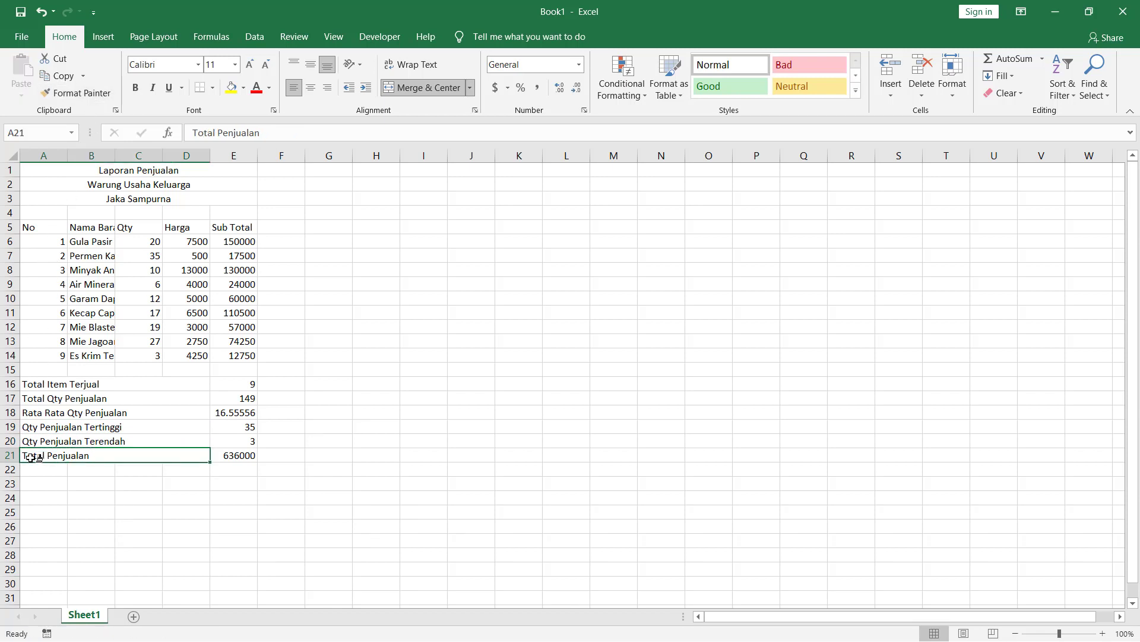
click(279, 401)
Step: Hide the worksheet's gridlines
scroll(158, 366, down, 2)
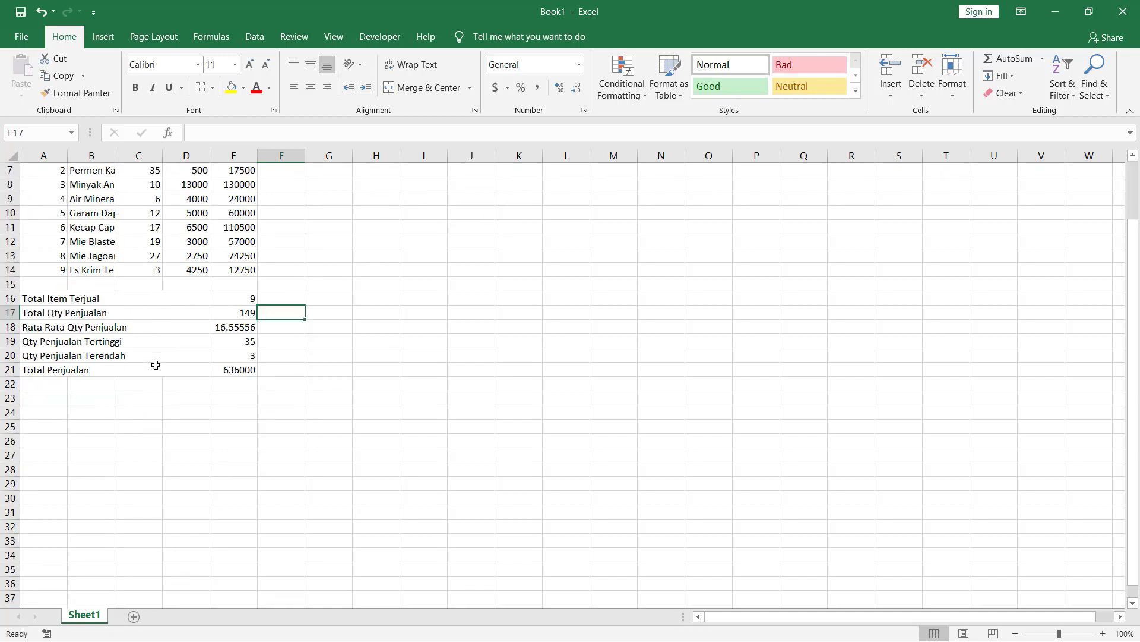
scroll(146, 388, up, 2)
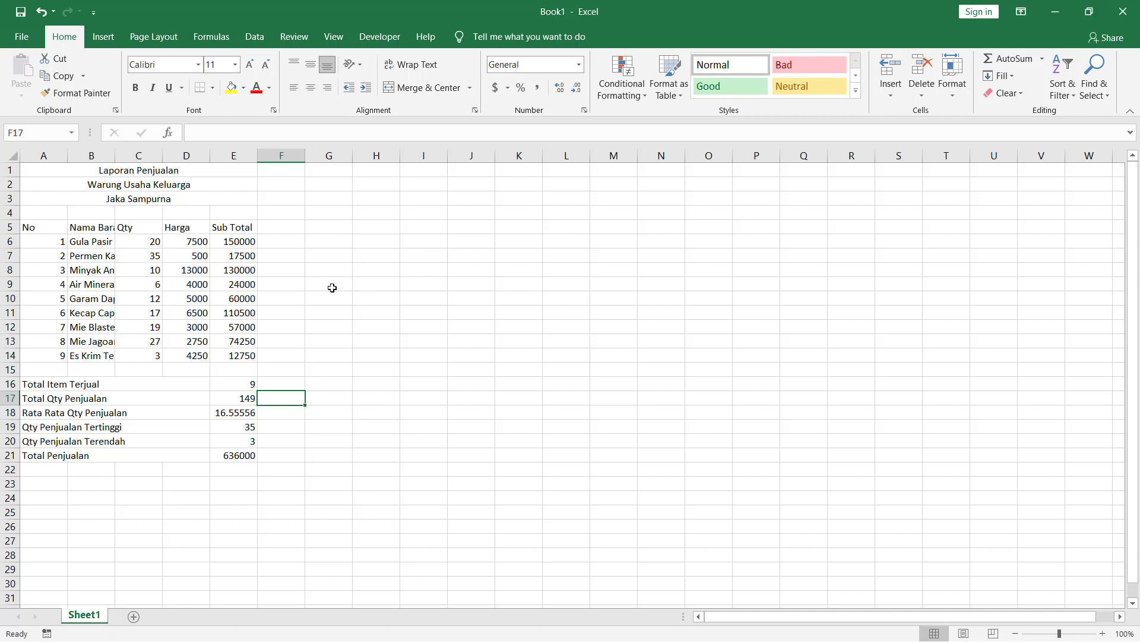
click(332, 38)
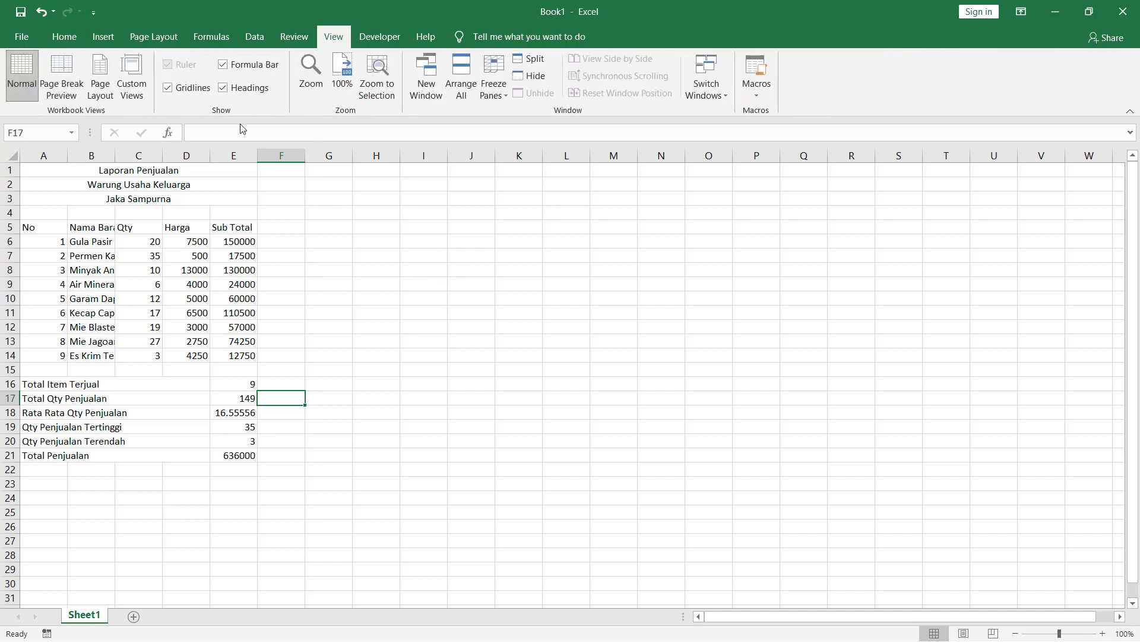
click(187, 93)
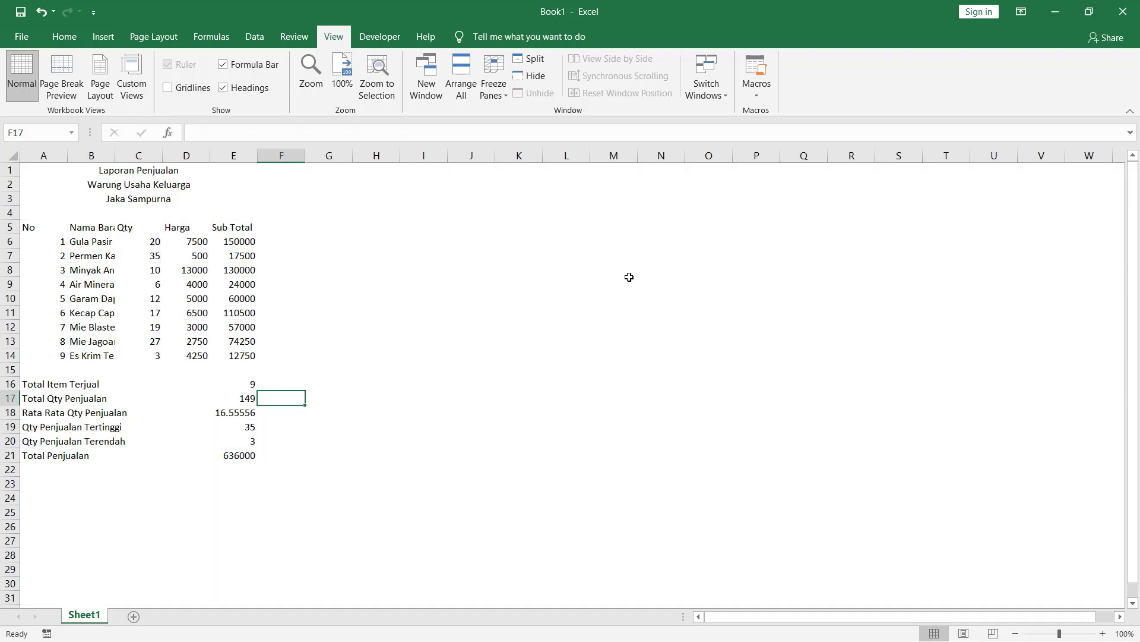
Step: AutoFit the width of column B to the item names under Nama Barang
scroll(641, 325, down, 5)
scroll(641, 325, up, 5)
double_click(114, 153)
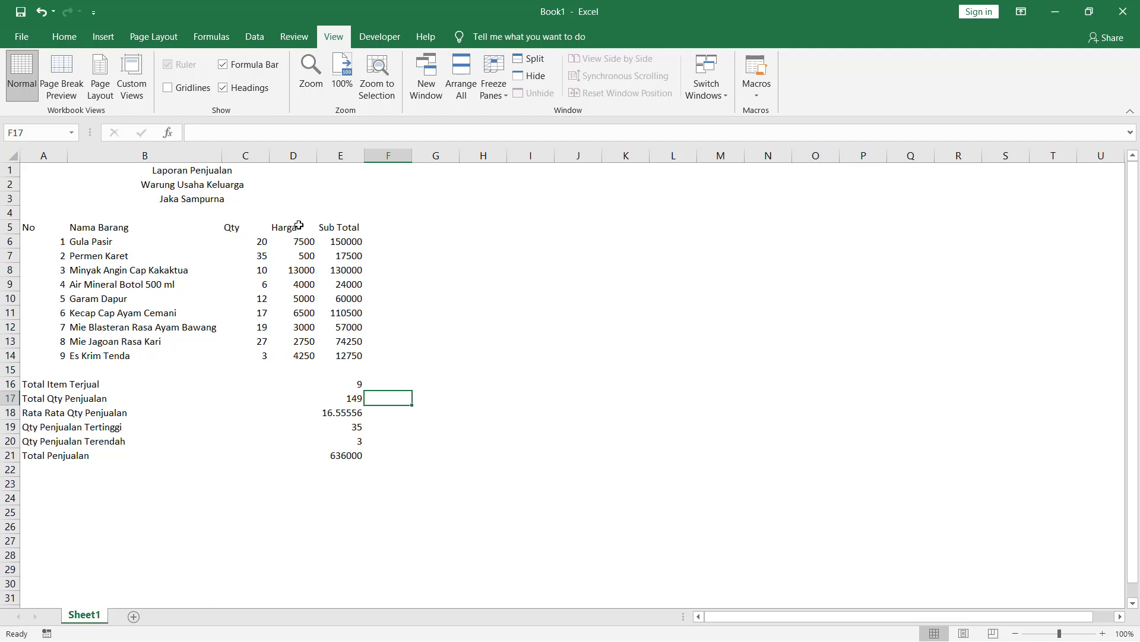
Step: Format the Sub Total values in E6:E14 with comma thousands separators and no decimal places
drag(346, 242, 353, 351)
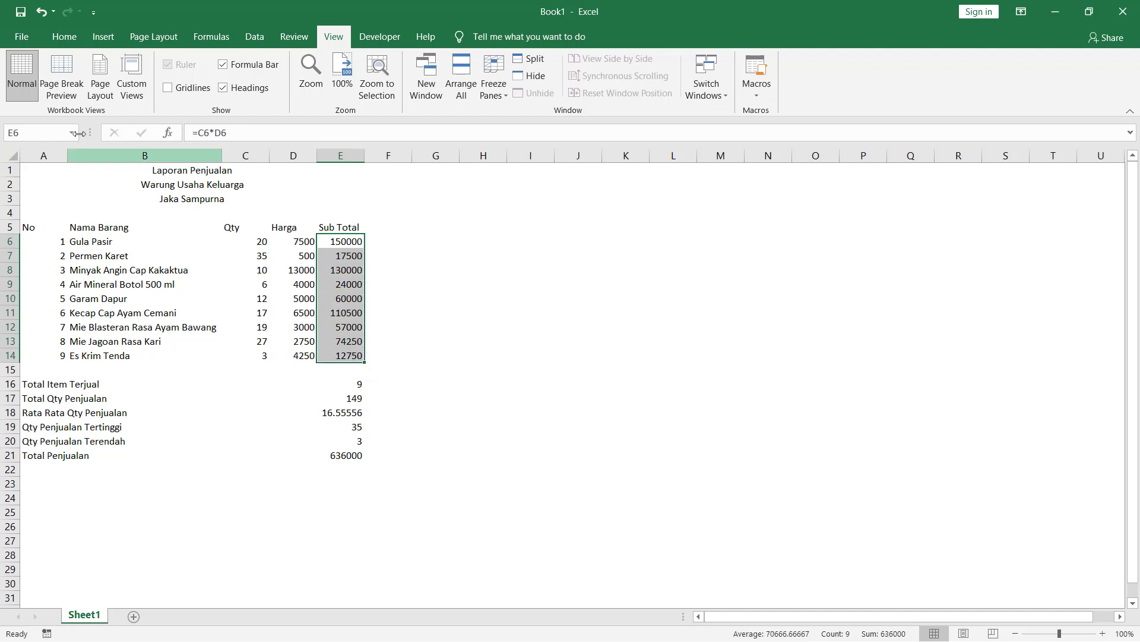
click(62, 37)
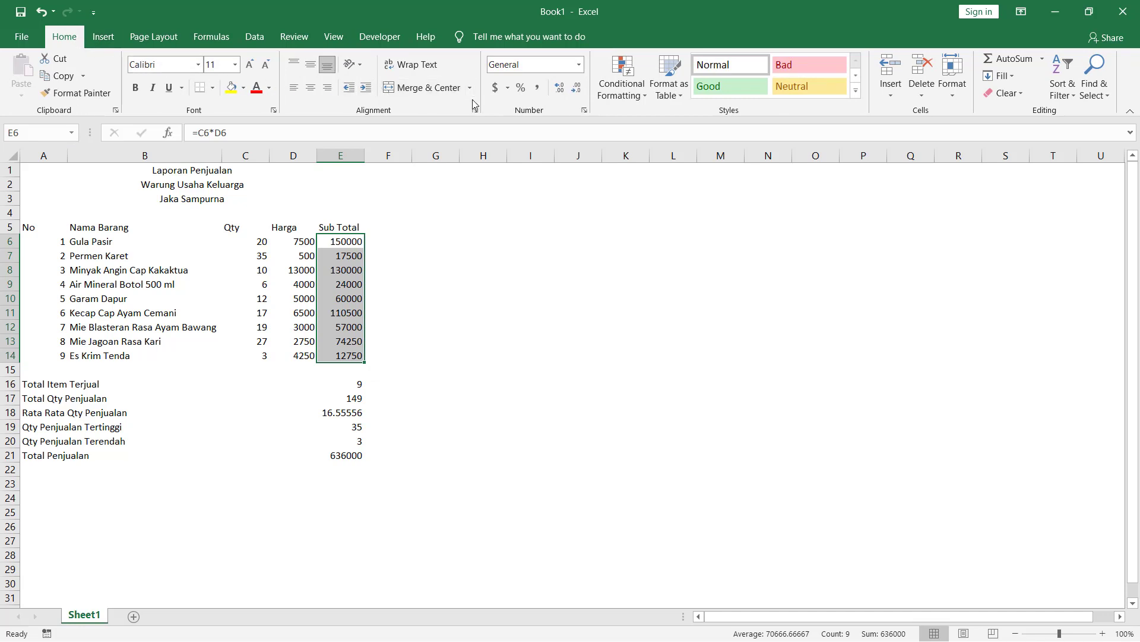
click(538, 89)
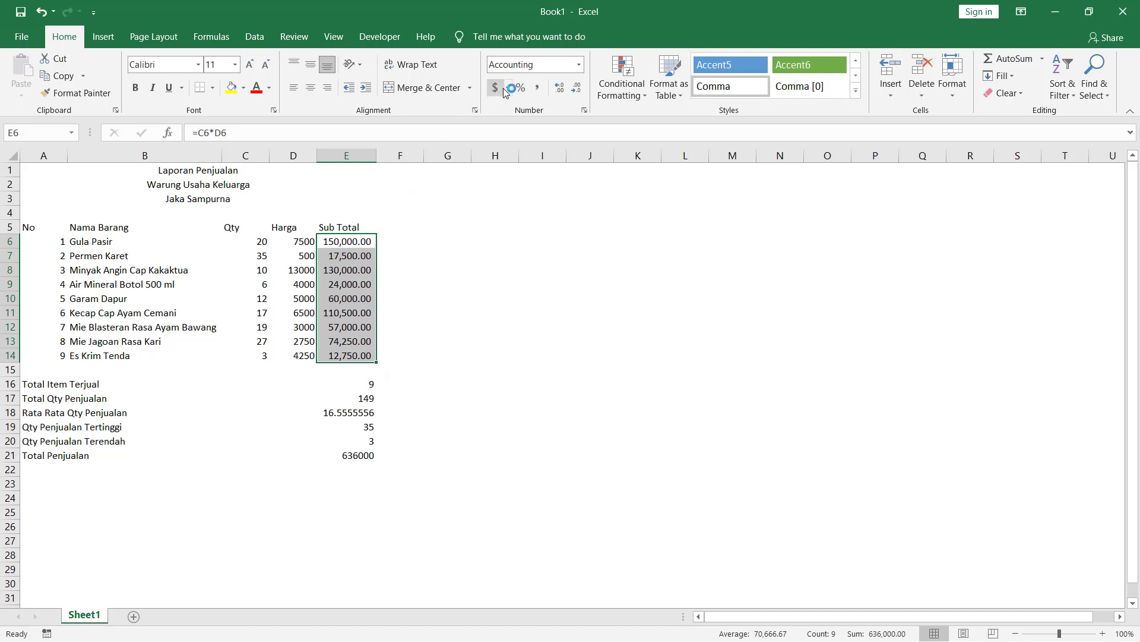
click(579, 88)
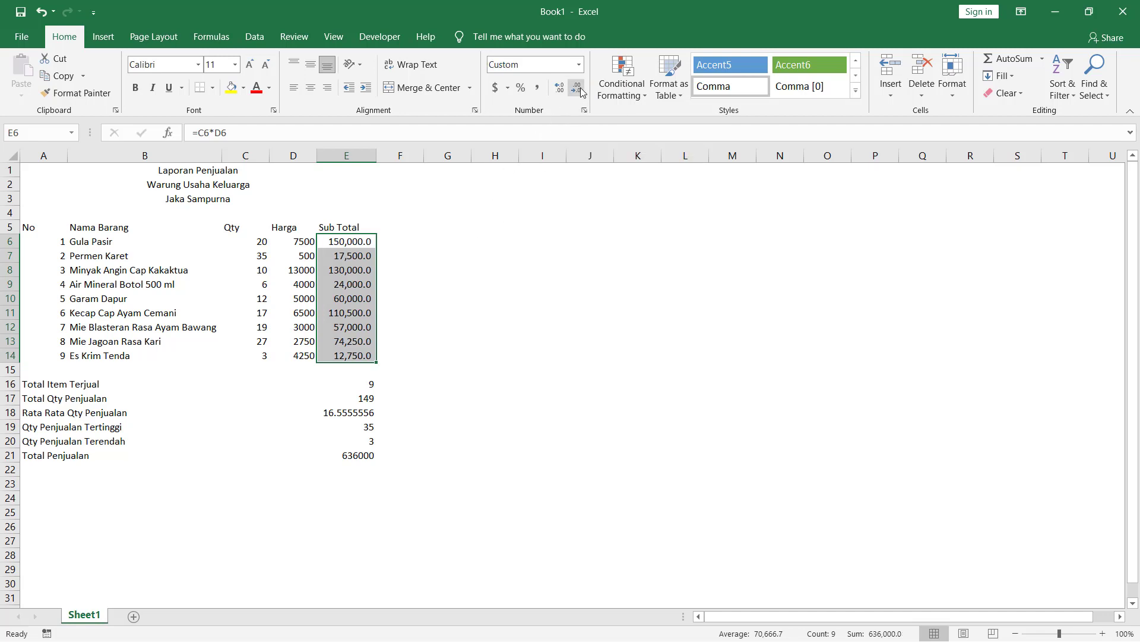
click(581, 90)
click(407, 282)
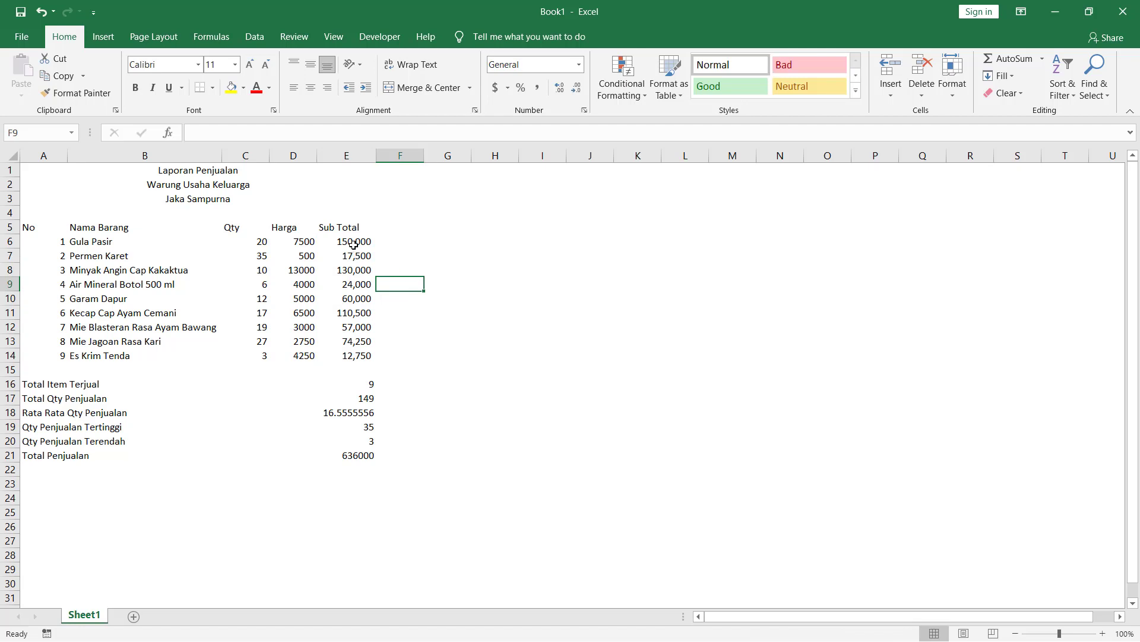
drag(354, 245, 356, 355)
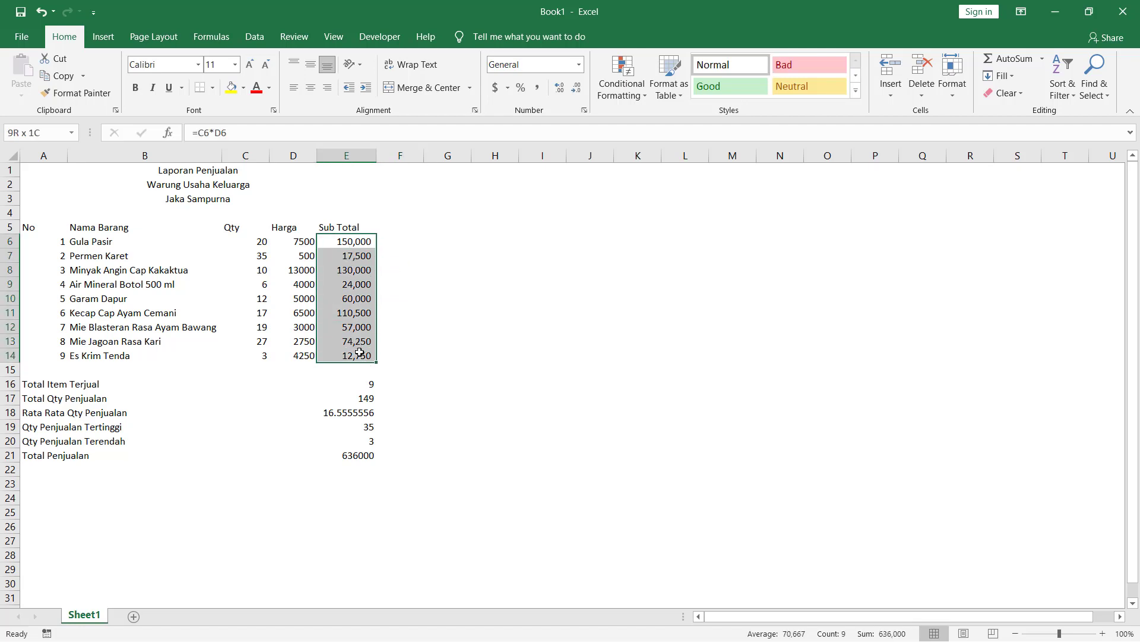
click(433, 272)
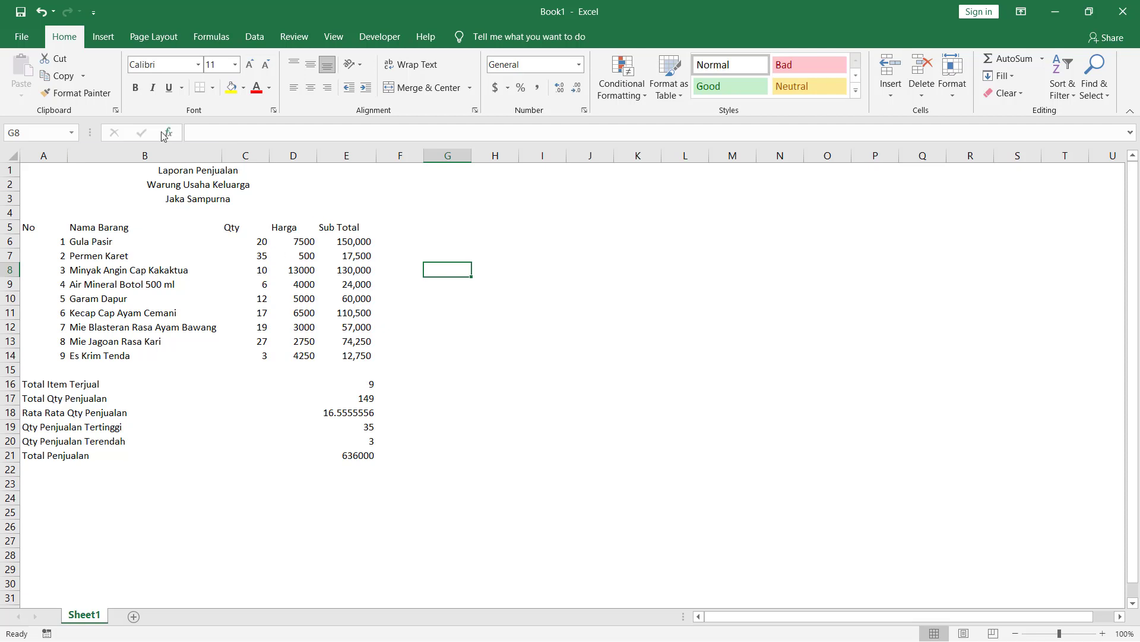
Step: Copy the number format of Sub Total cell E6 onto the Harga values in D6:D14 with Format Painter
click(357, 243)
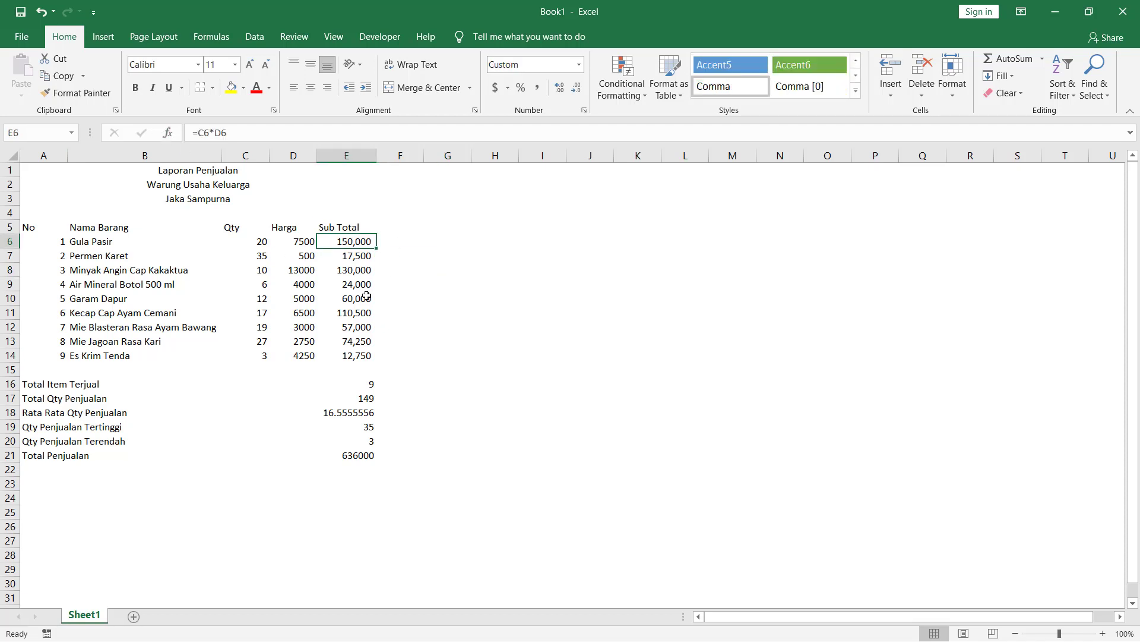
click(356, 256)
click(356, 241)
click(76, 97)
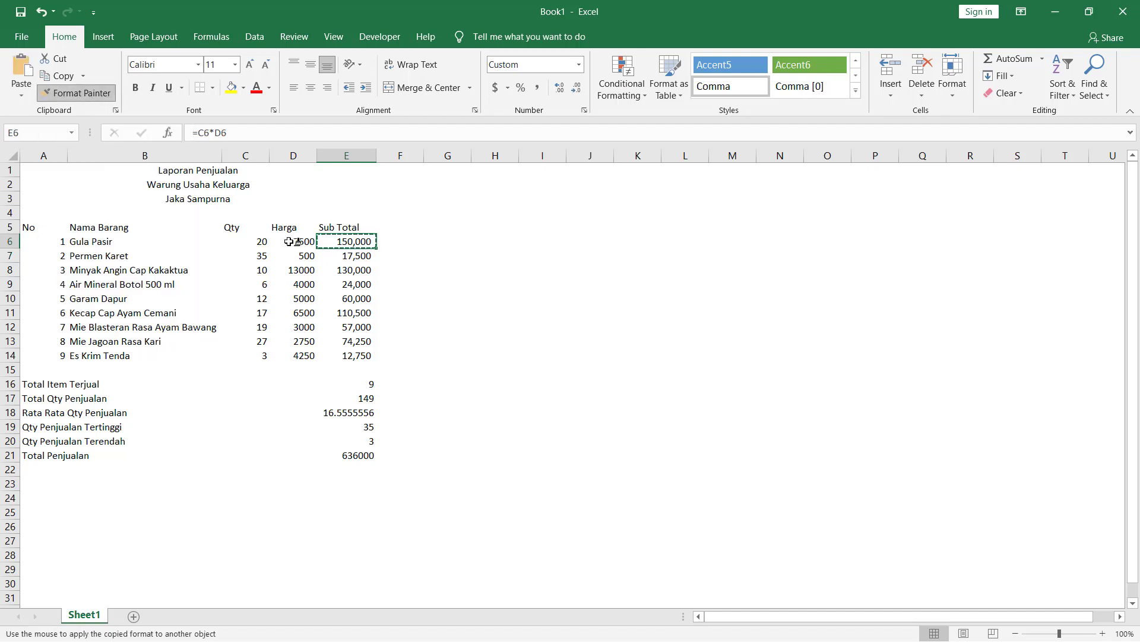
drag(289, 240, 303, 355)
click(440, 297)
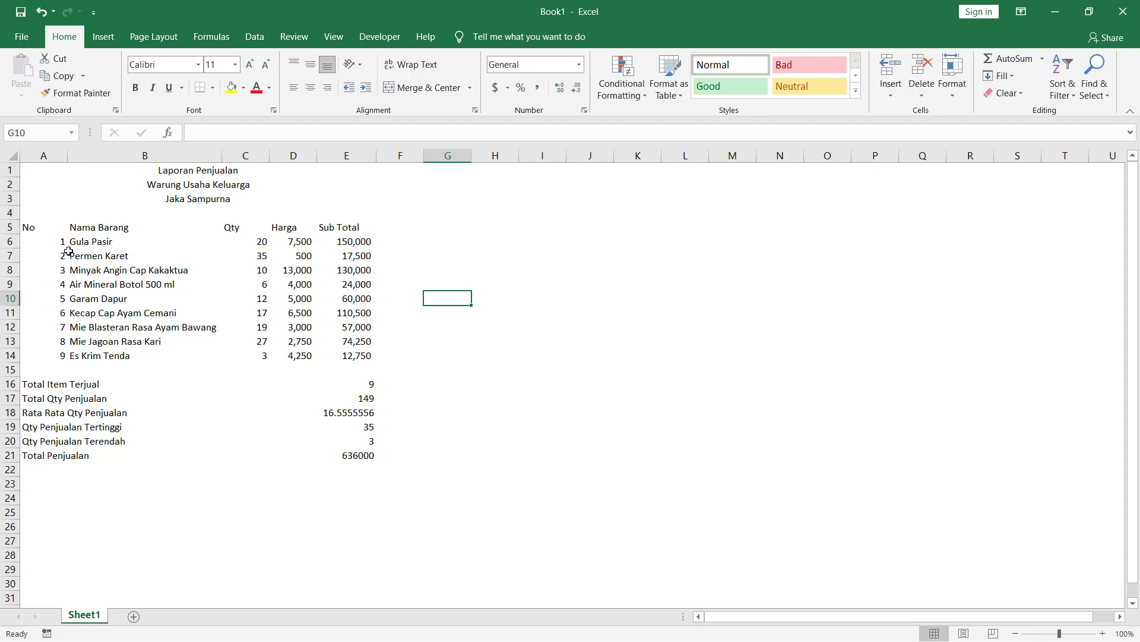
Step: Add an outline border and inside vertical borders to the item table A5:E14
click(44, 228)
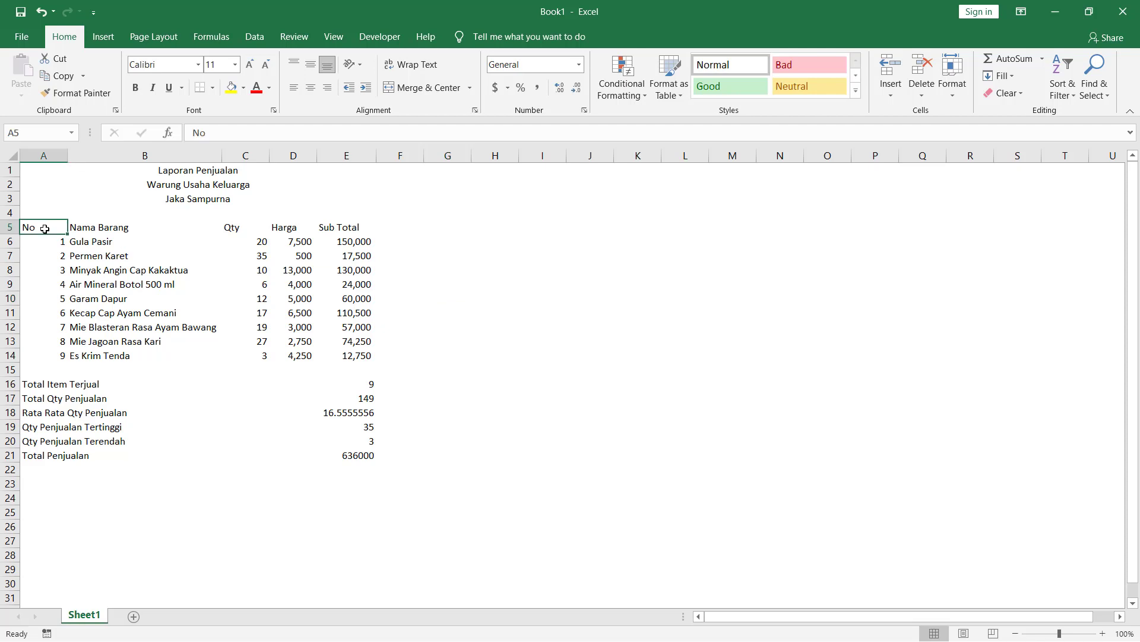
drag(44, 229, 363, 356)
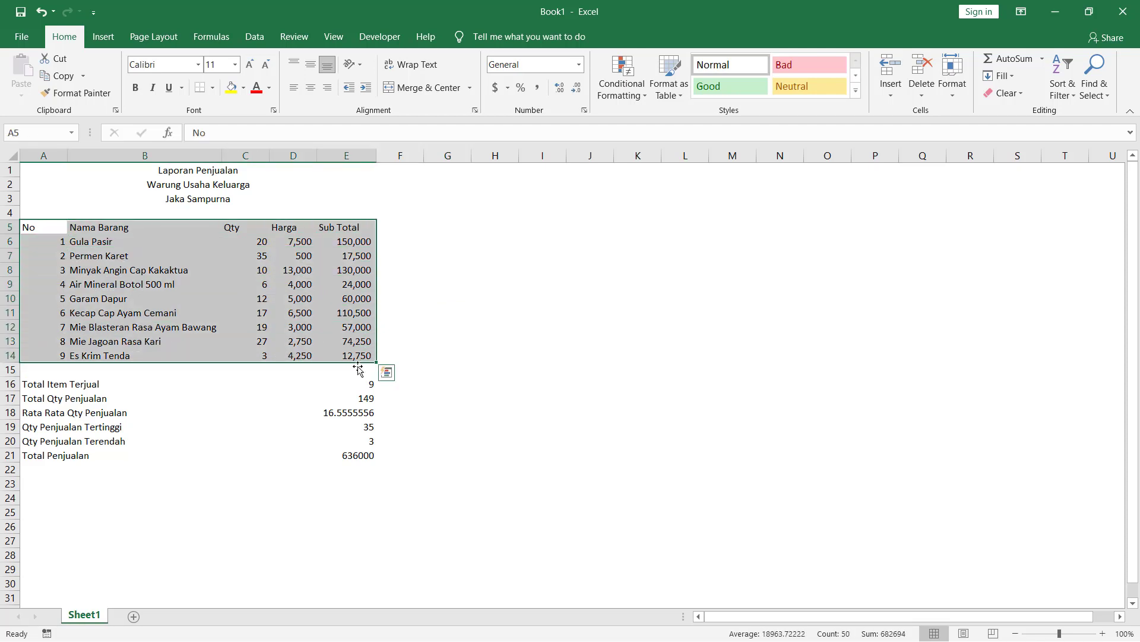
right_click(252, 271)
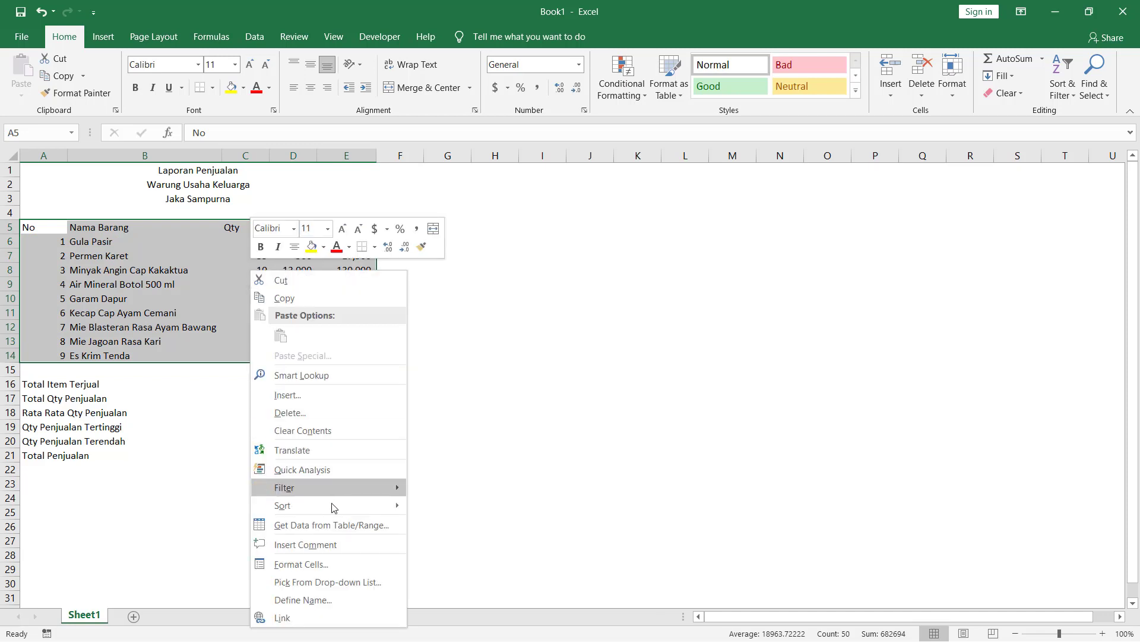
click(342, 564)
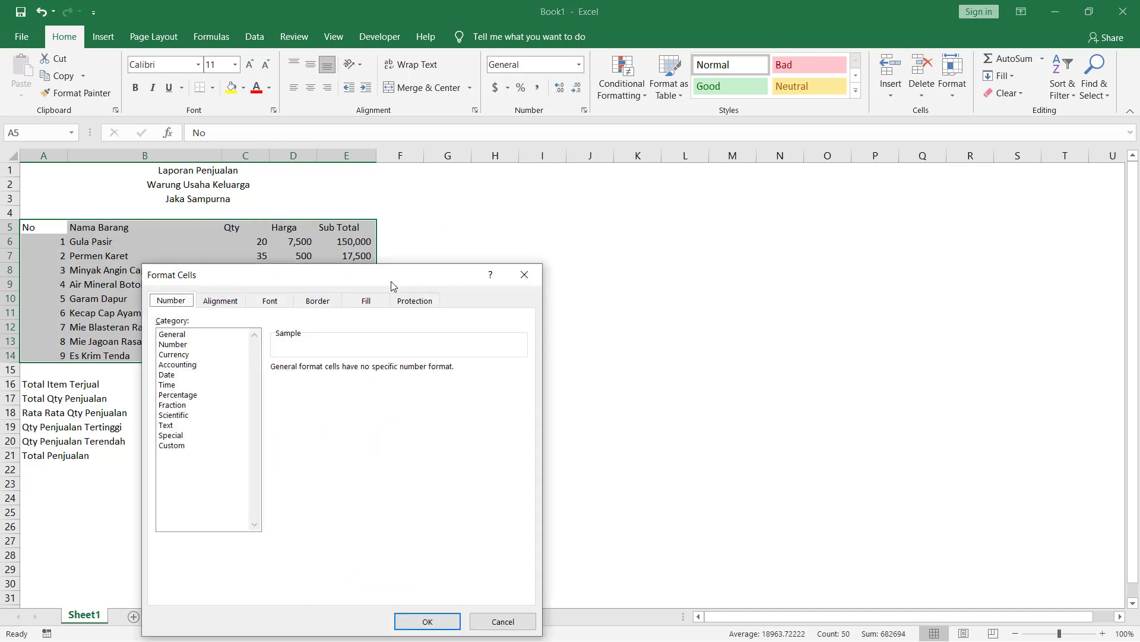
click(409, 221)
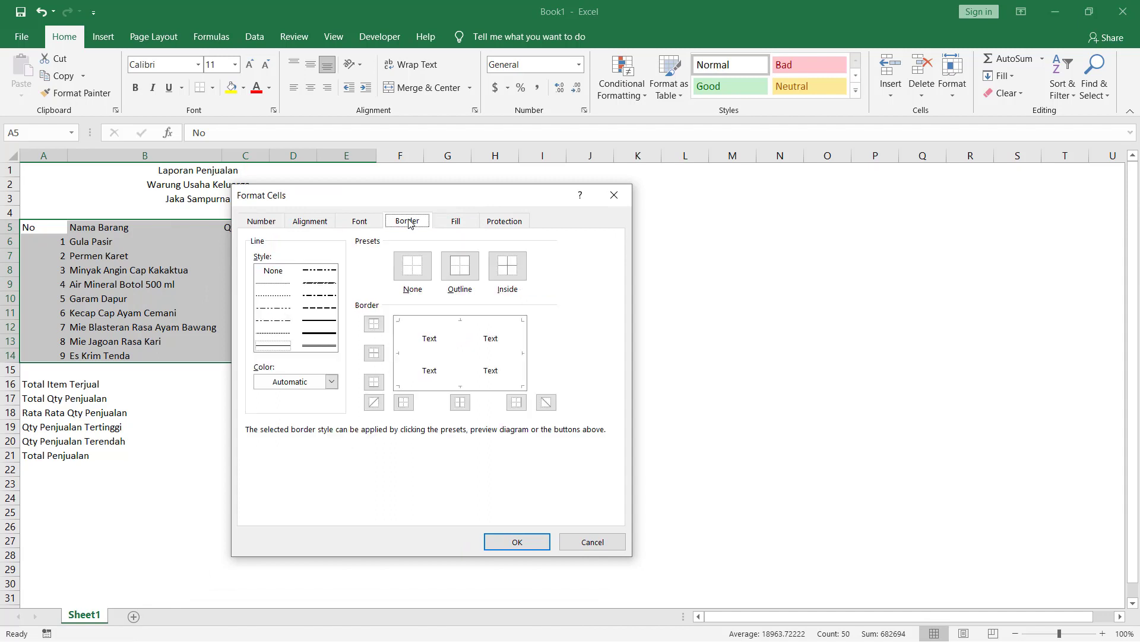
click(400, 360)
click(522, 364)
click(492, 385)
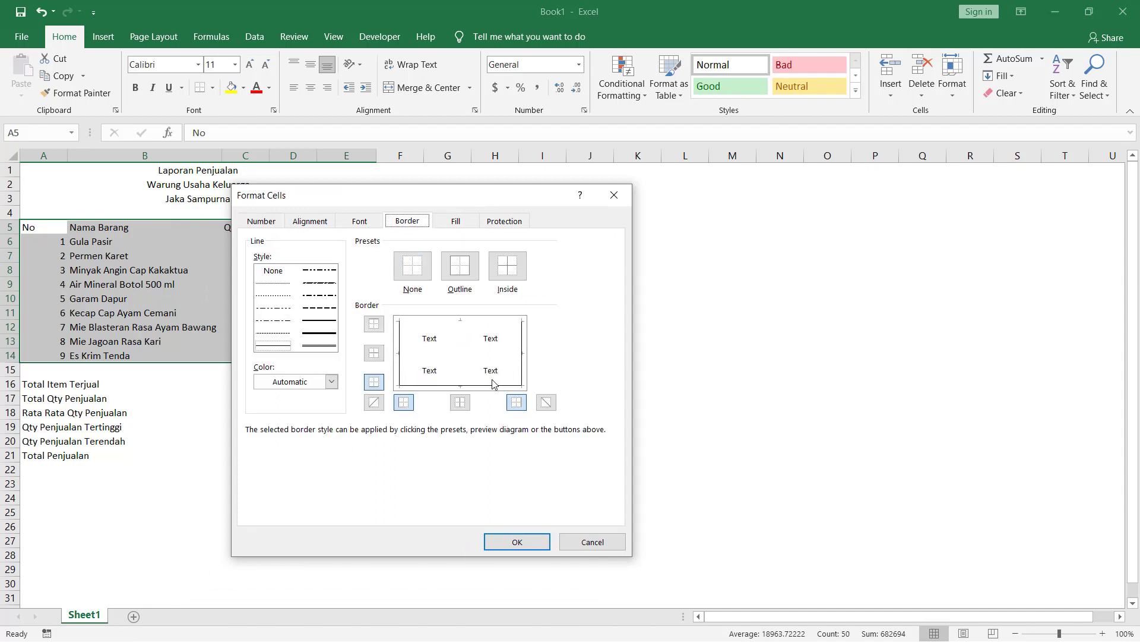
click(484, 324)
click(462, 364)
click(518, 543)
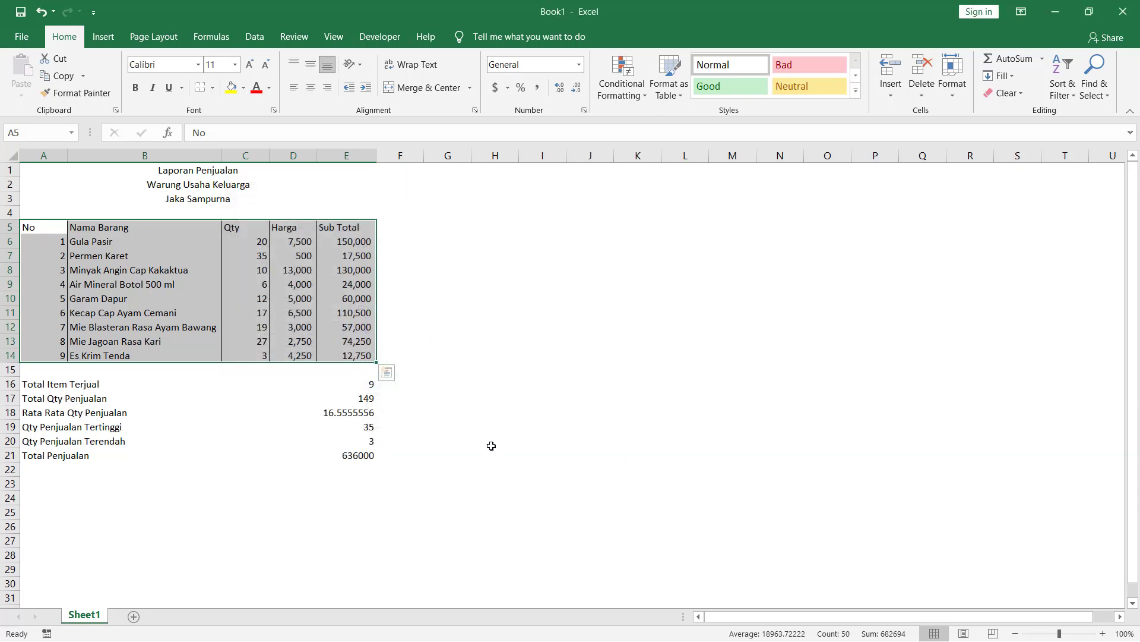
click(512, 365)
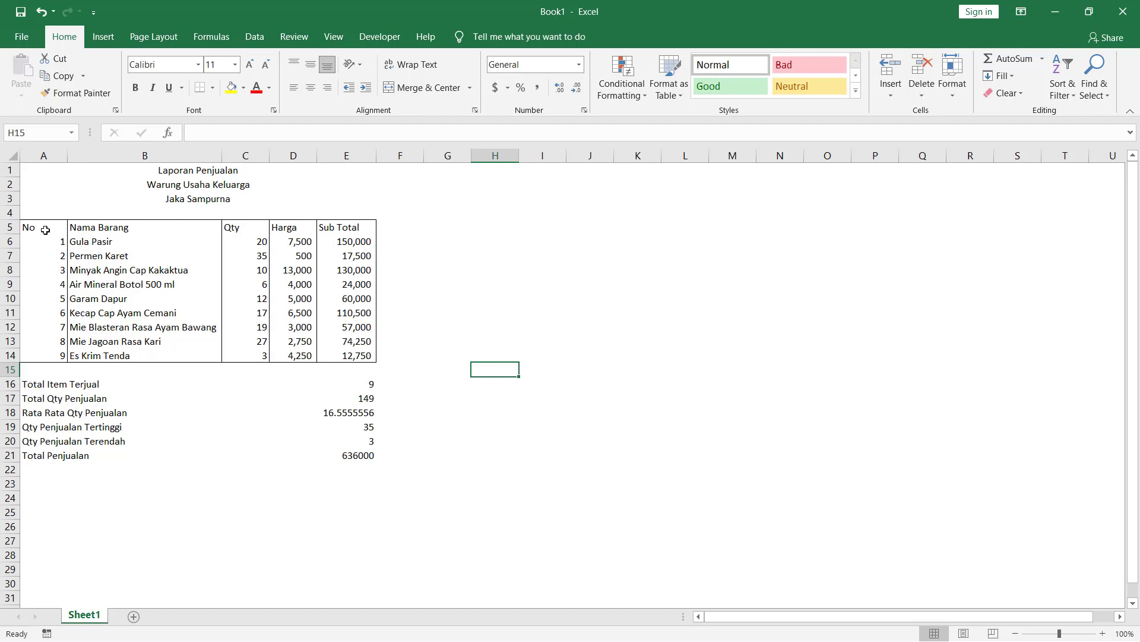
Step: Add a bottom border to the table's header row A5:E5
drag(45, 231, 336, 231)
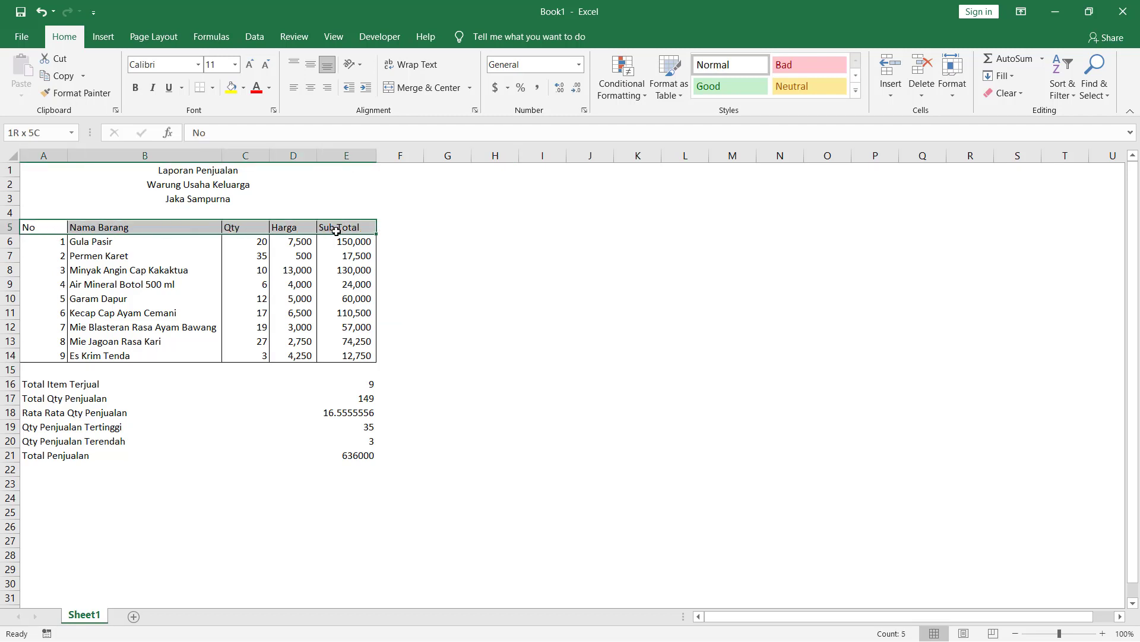
right_click(337, 229)
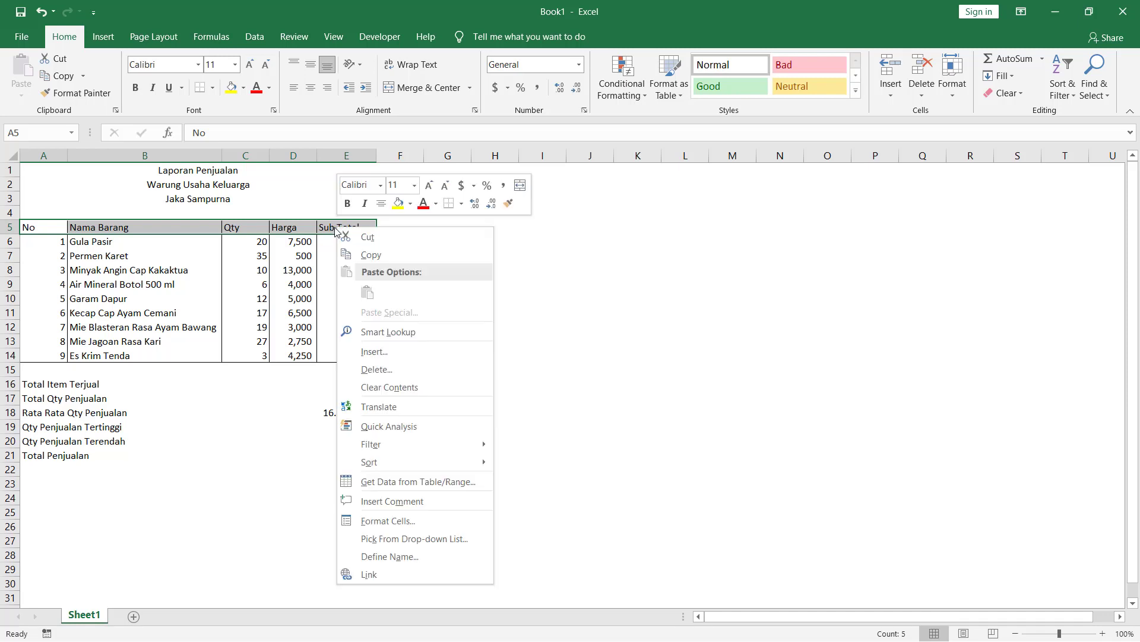
click(423, 521)
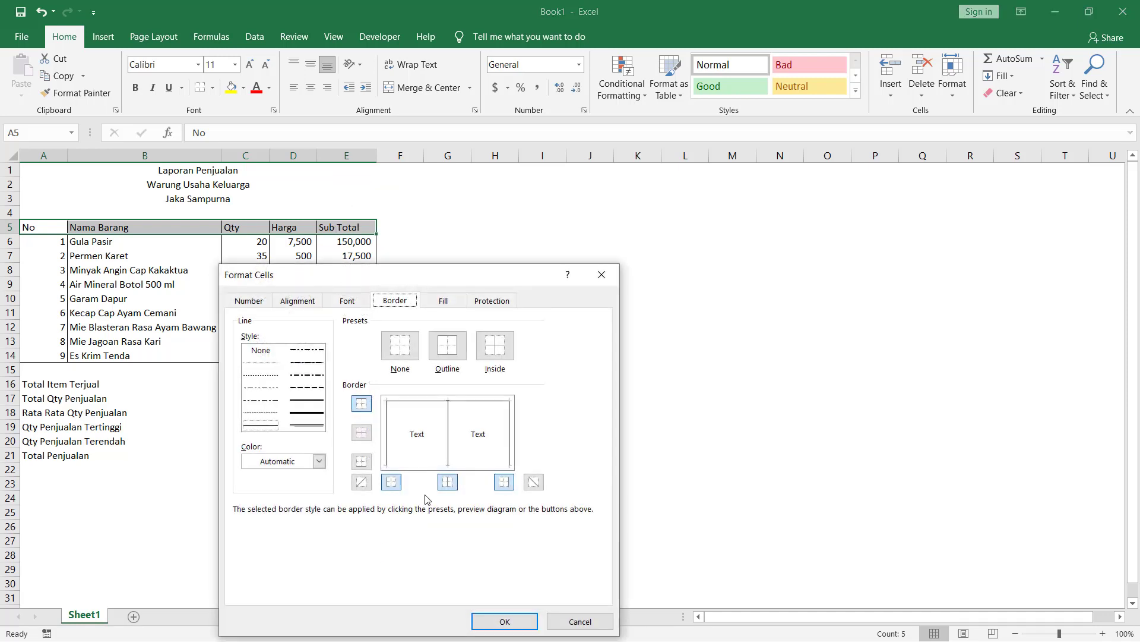
click(430, 463)
click(434, 461)
click(427, 465)
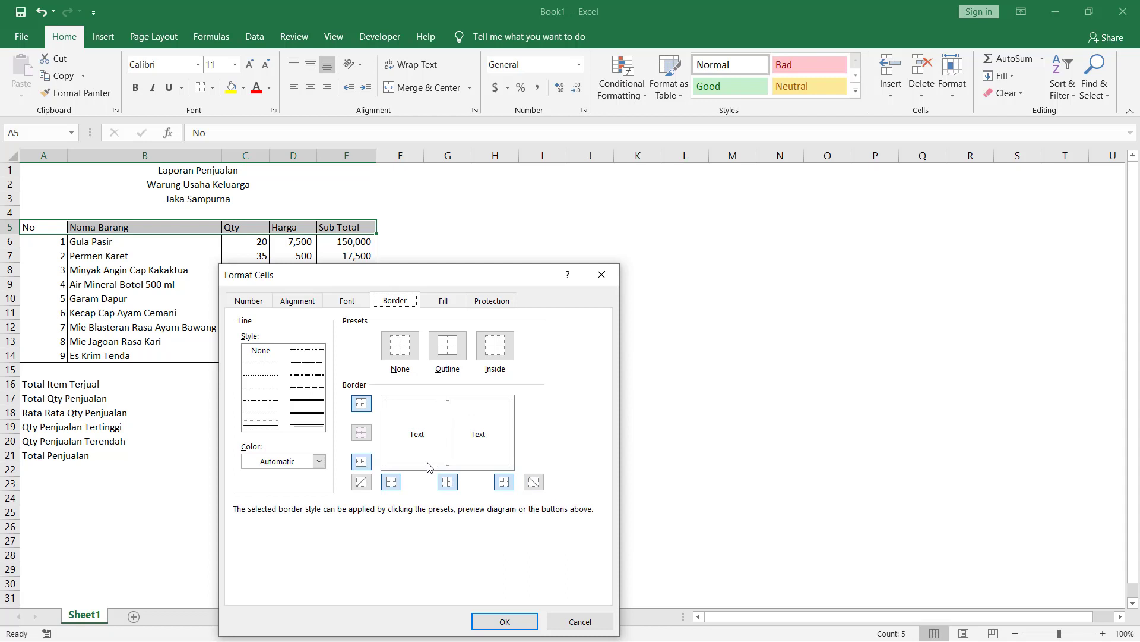
click(505, 621)
click(522, 411)
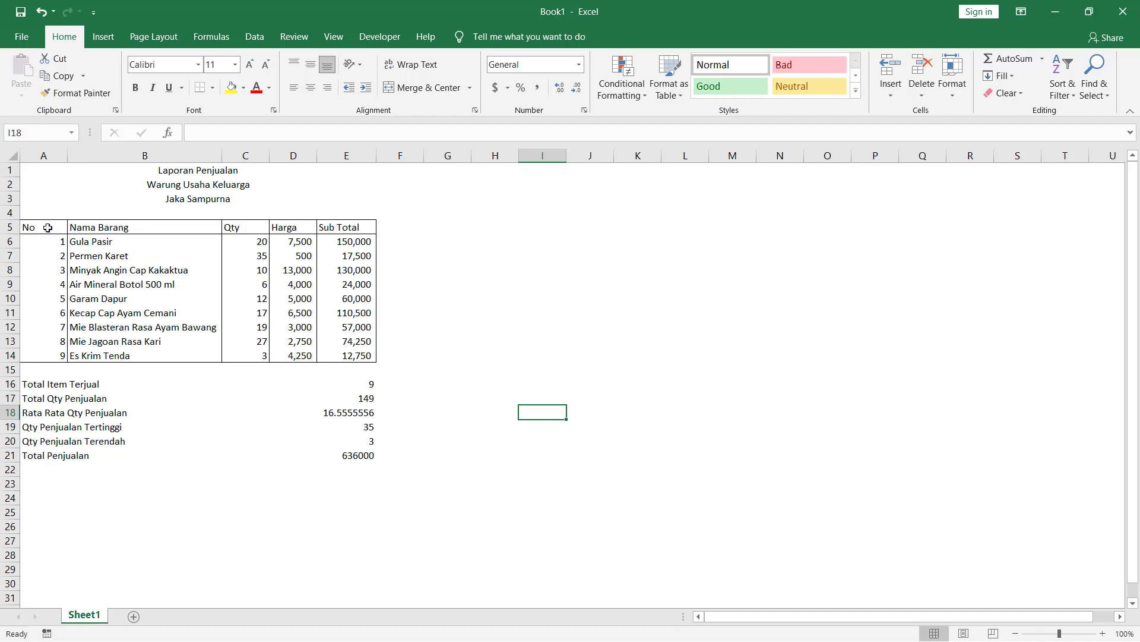
Step: Fill the header row A5:E5 with the lightest gray background color
drag(48, 227, 335, 227)
right_click(336, 228)
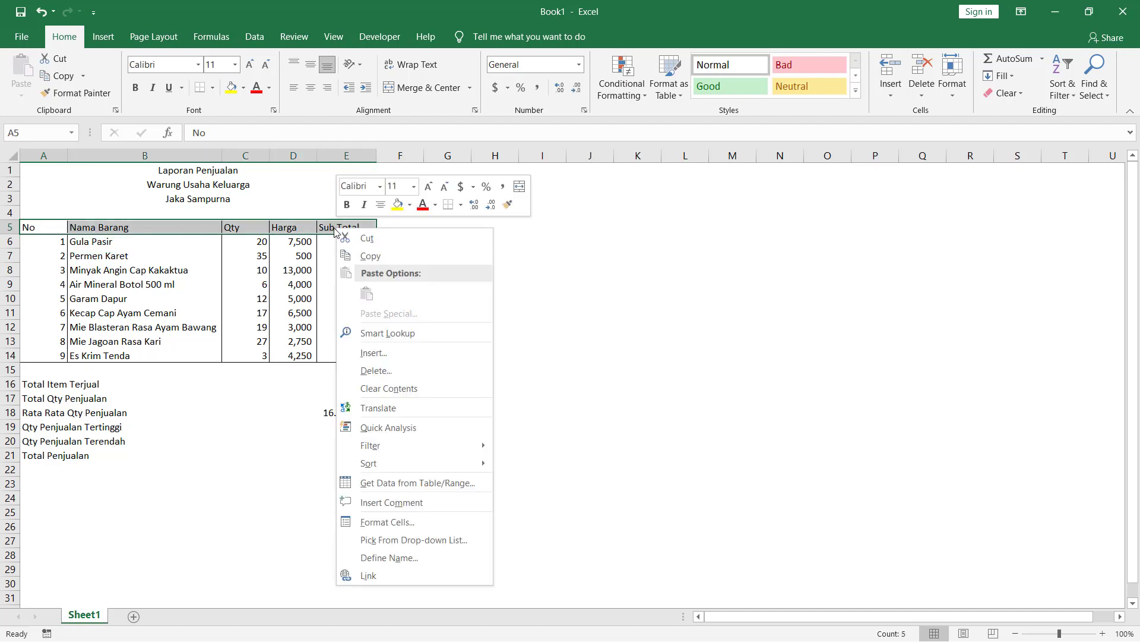
click(387, 521)
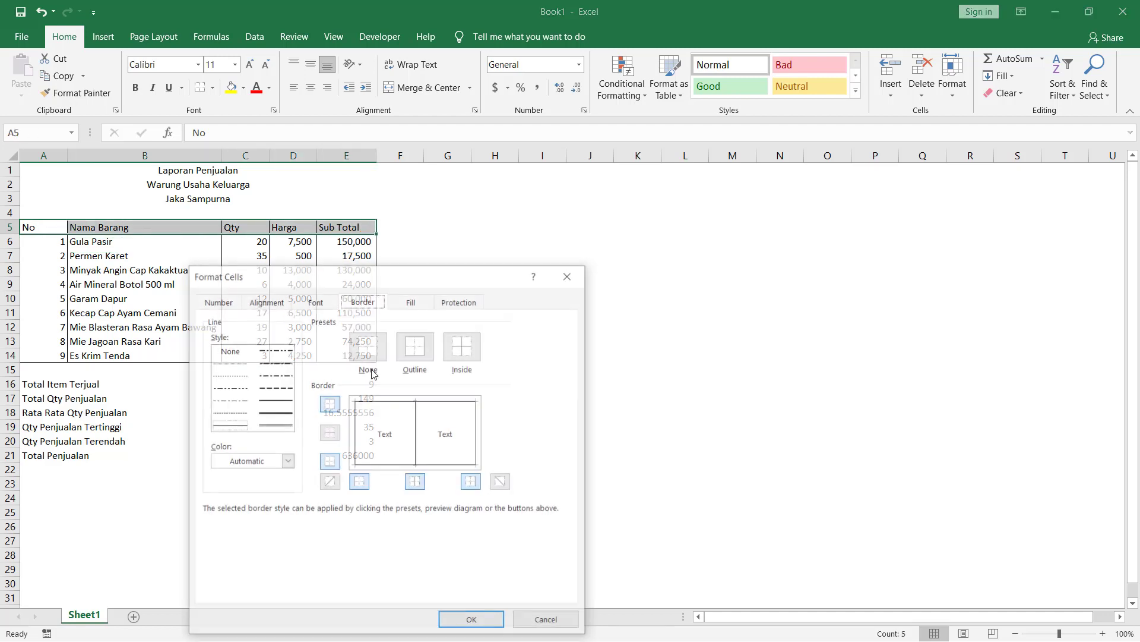
click(409, 302)
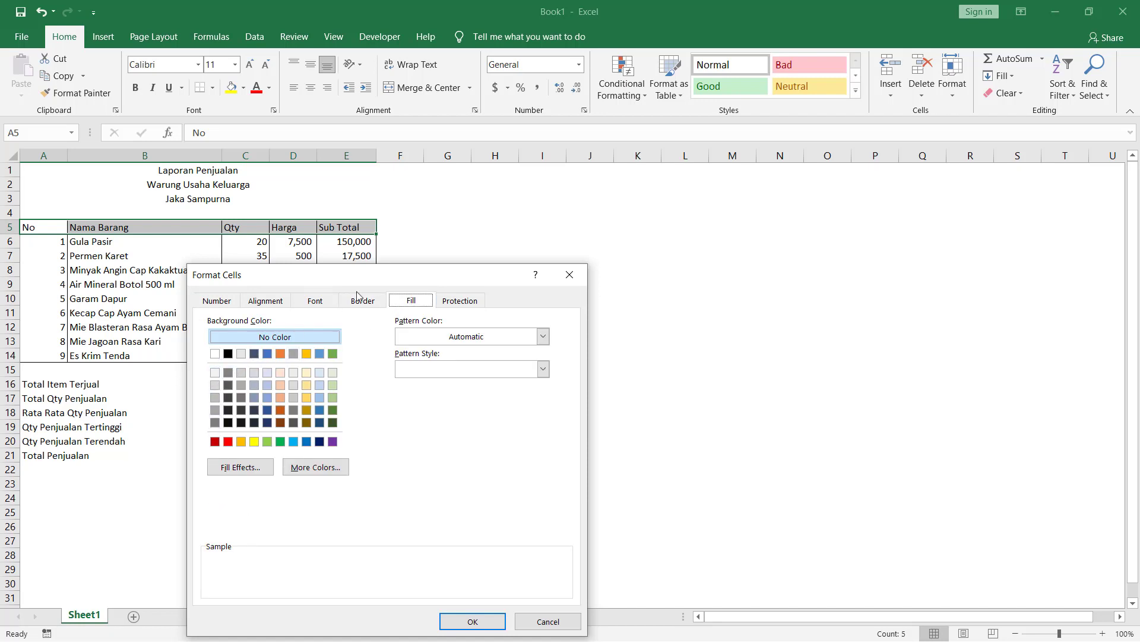
drag(390, 275, 418, 250)
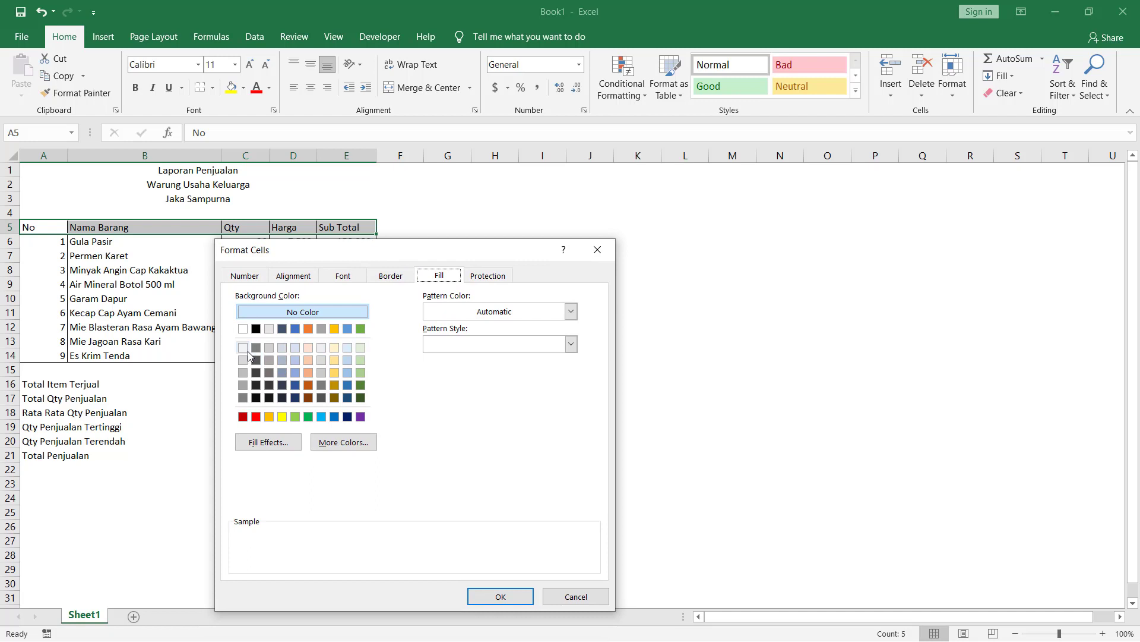
click(248, 351)
click(500, 596)
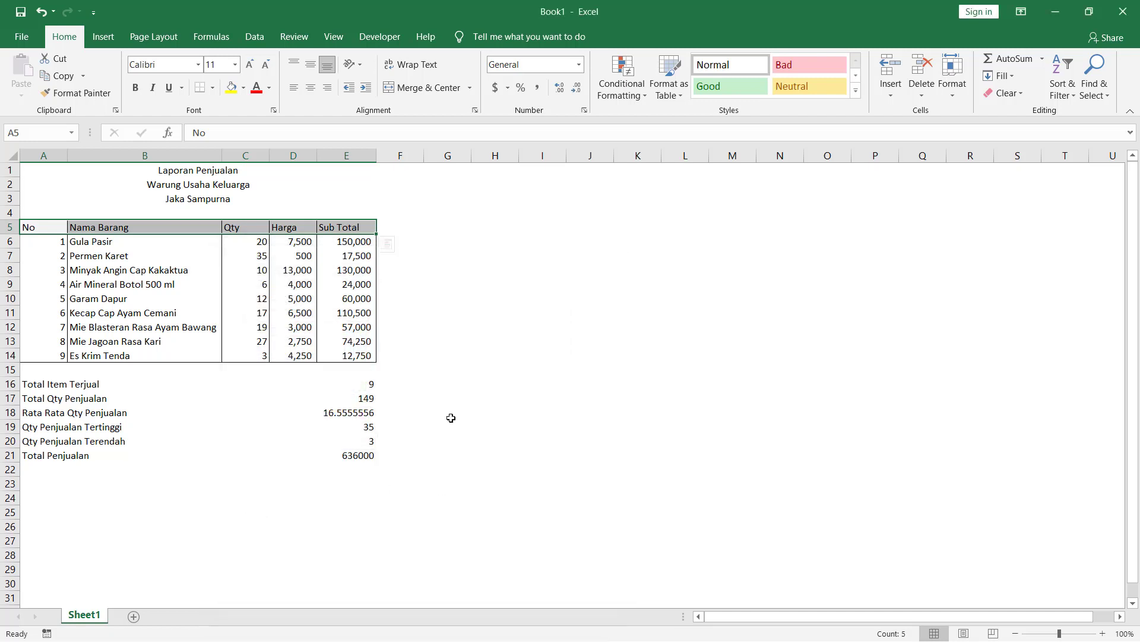
click(450, 417)
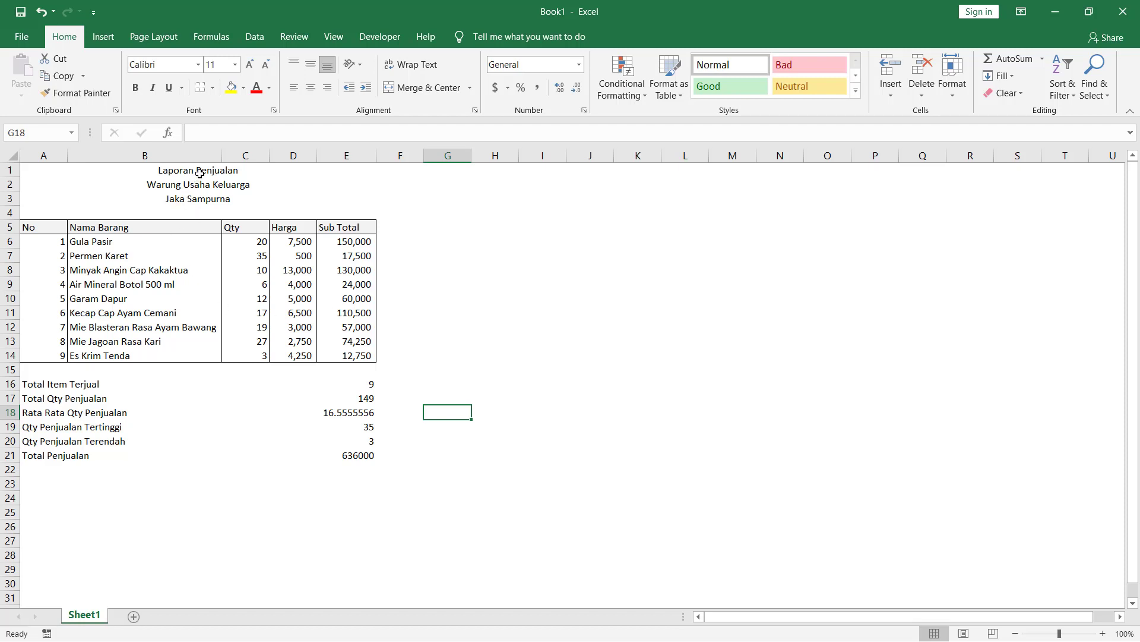
Step: Set the three report title rows to font size 14 and make them bold
drag(203, 169, 202, 197)
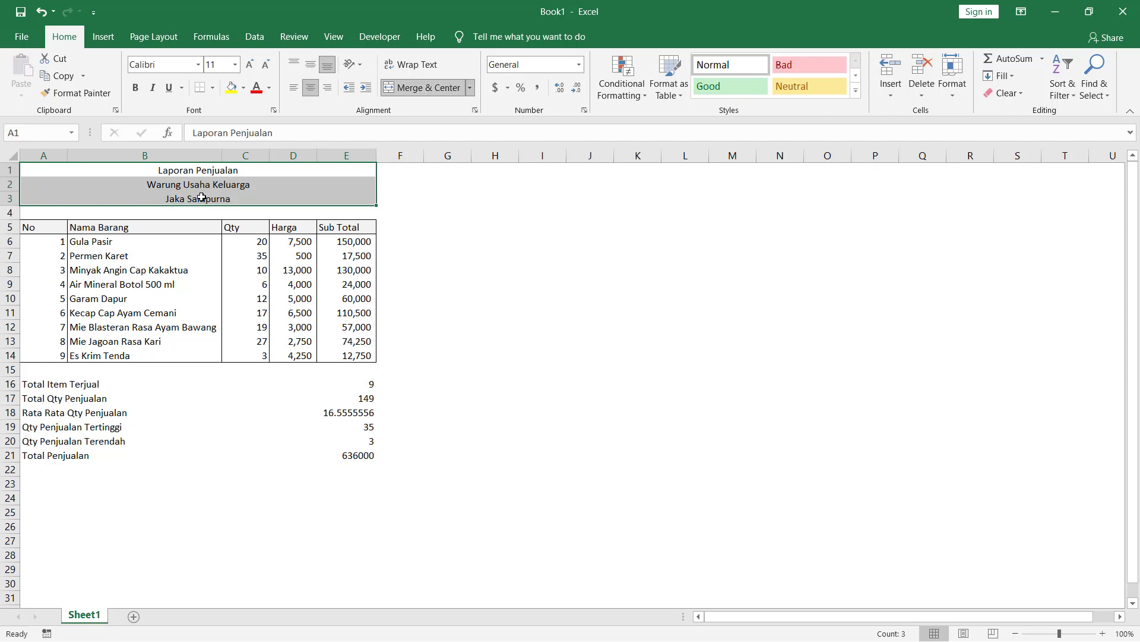
click(236, 65)
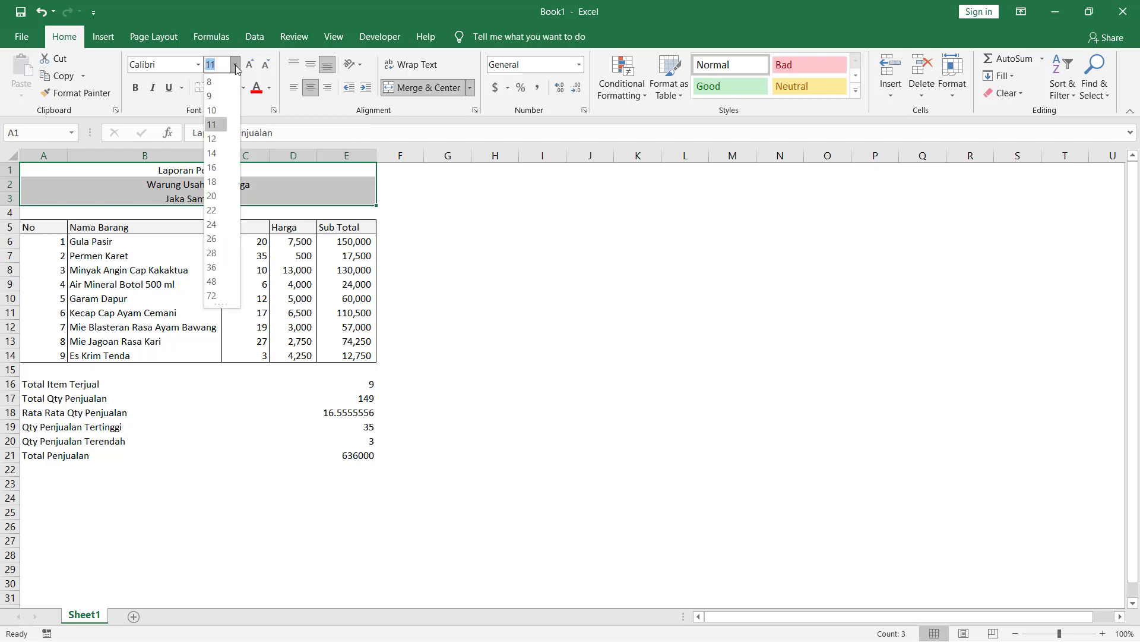
click(213, 153)
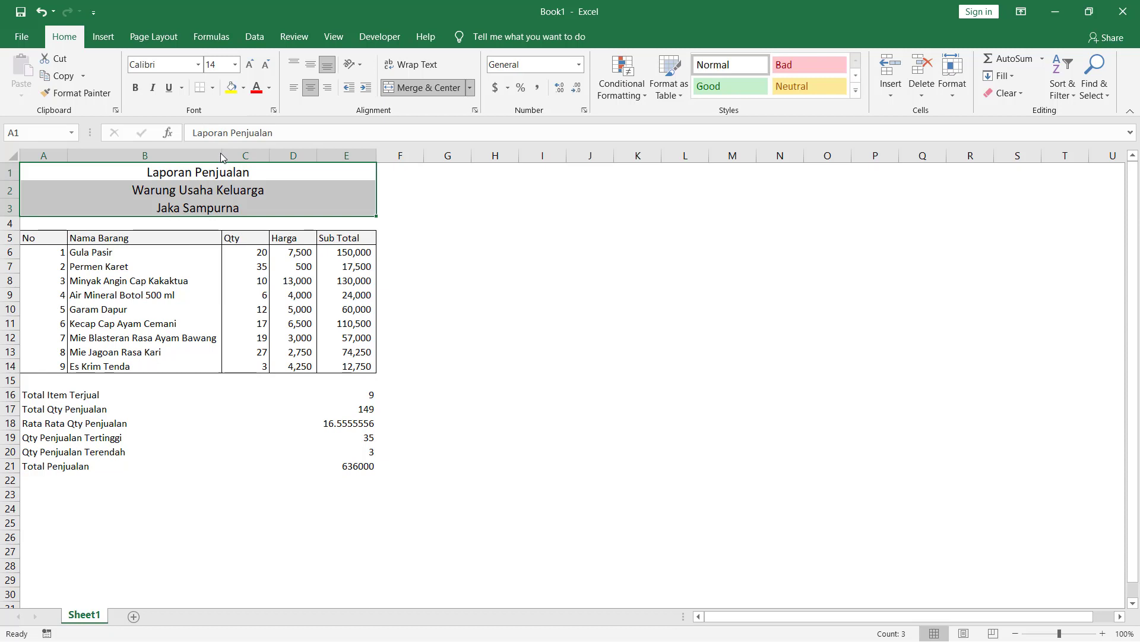
click(136, 88)
click(436, 248)
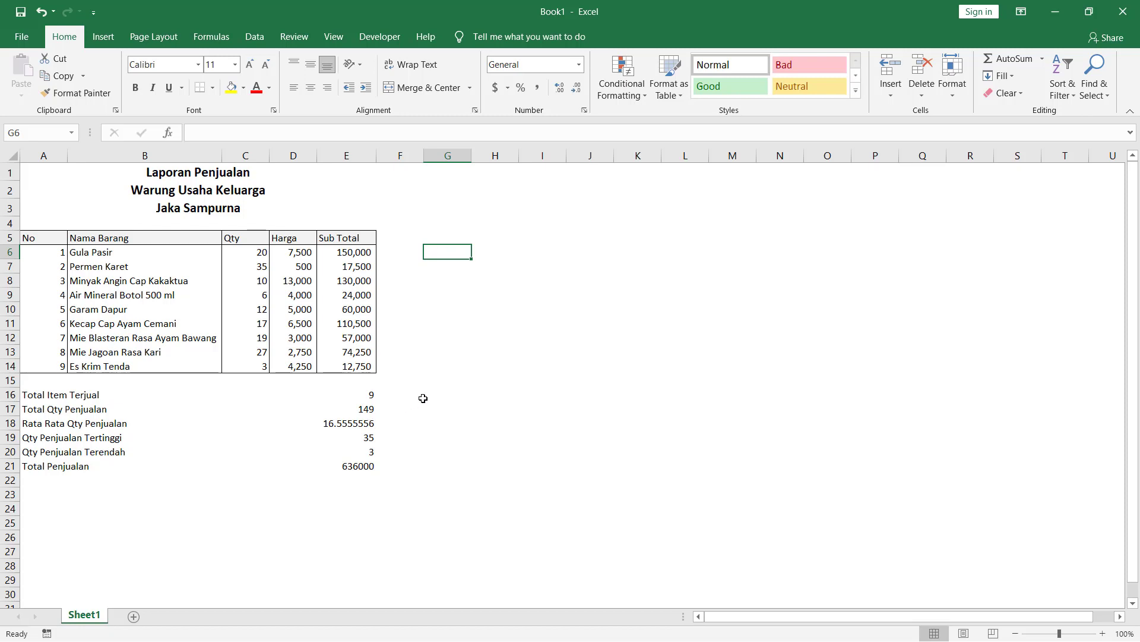
Step: Format the summary values in E16:E21 with comma thousands separators and no decimal places
drag(360, 395, 361, 465)
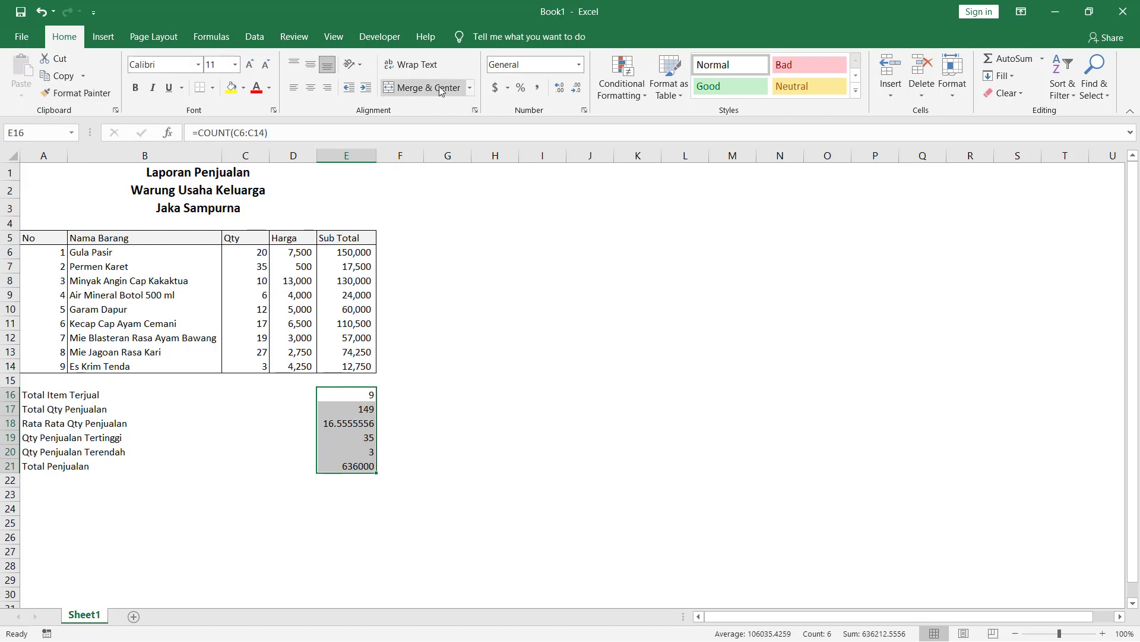
click(538, 88)
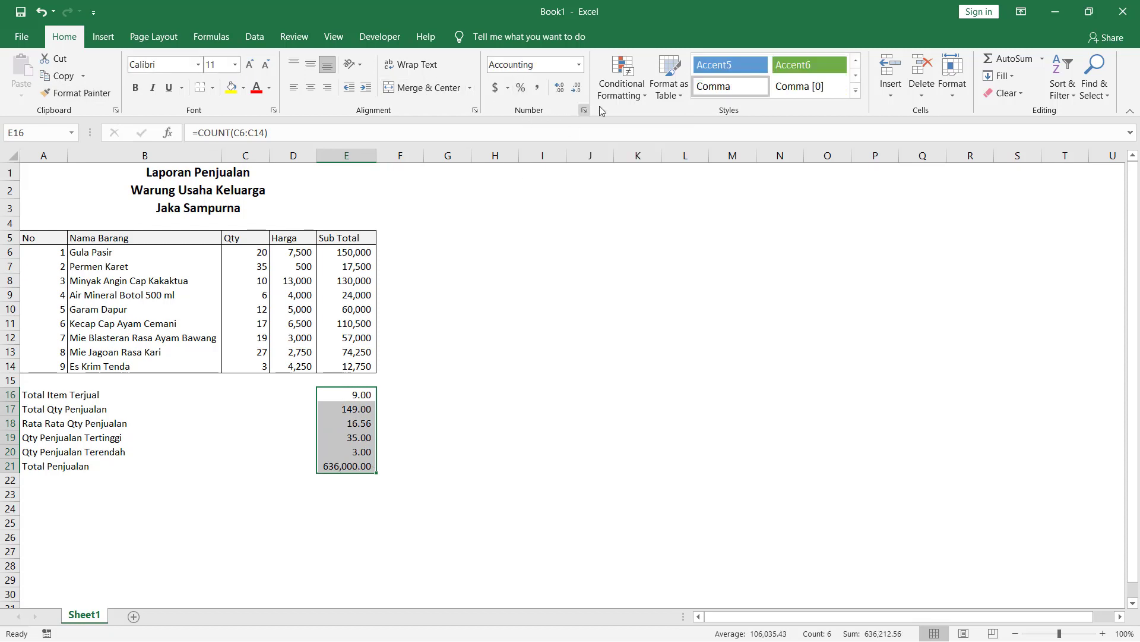
click(575, 88)
click(575, 91)
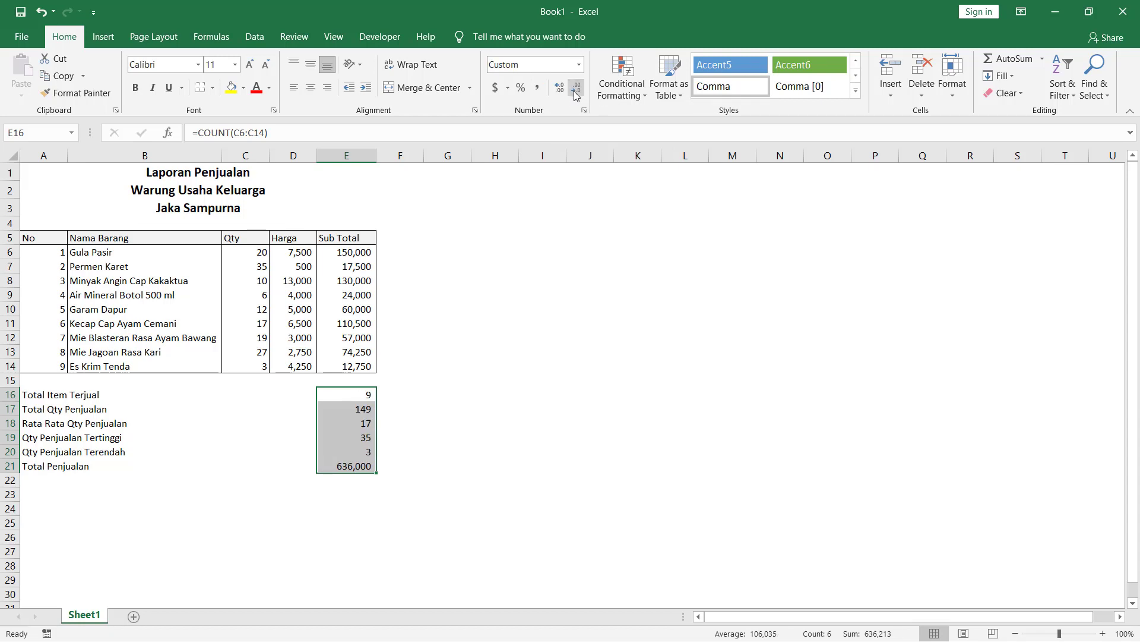
click(468, 317)
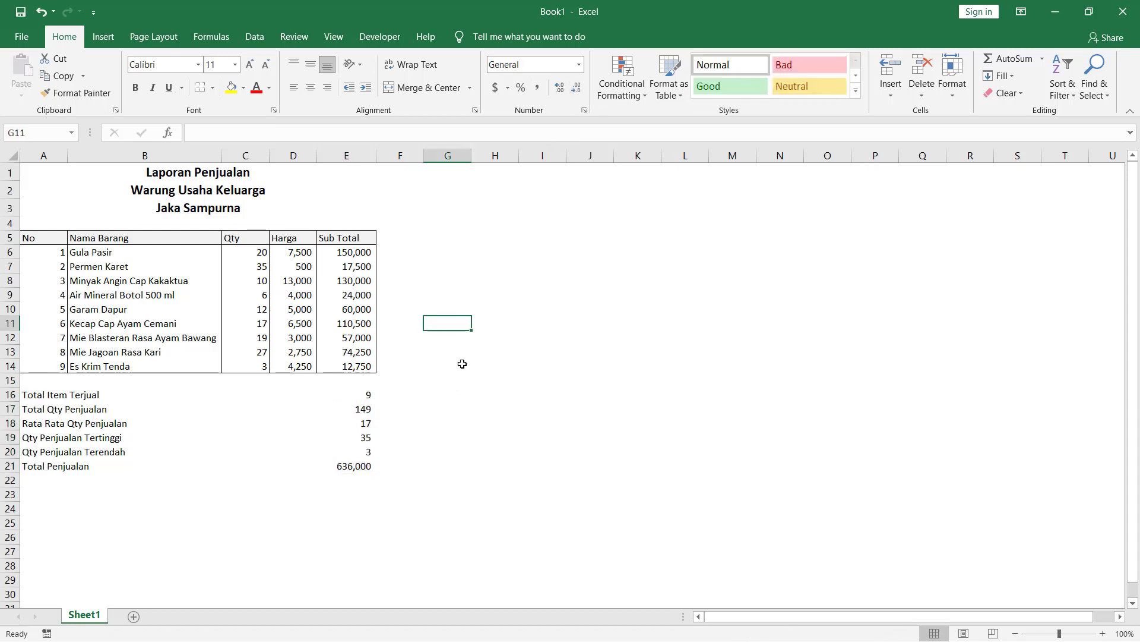
Step: Save the workbook as Praktikum2 in the Excel folder on drive C
click(495, 284)
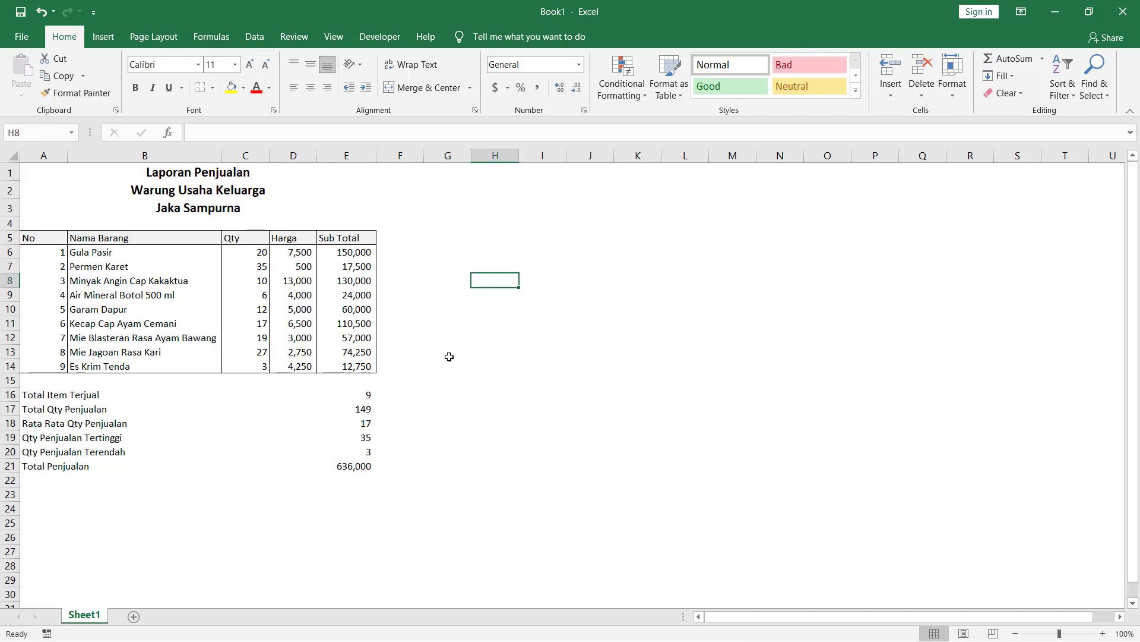
scroll(445, 351, down, 2)
scroll(445, 352, up, 1)
scroll(445, 352, up, 1)
key(ctrl+s)
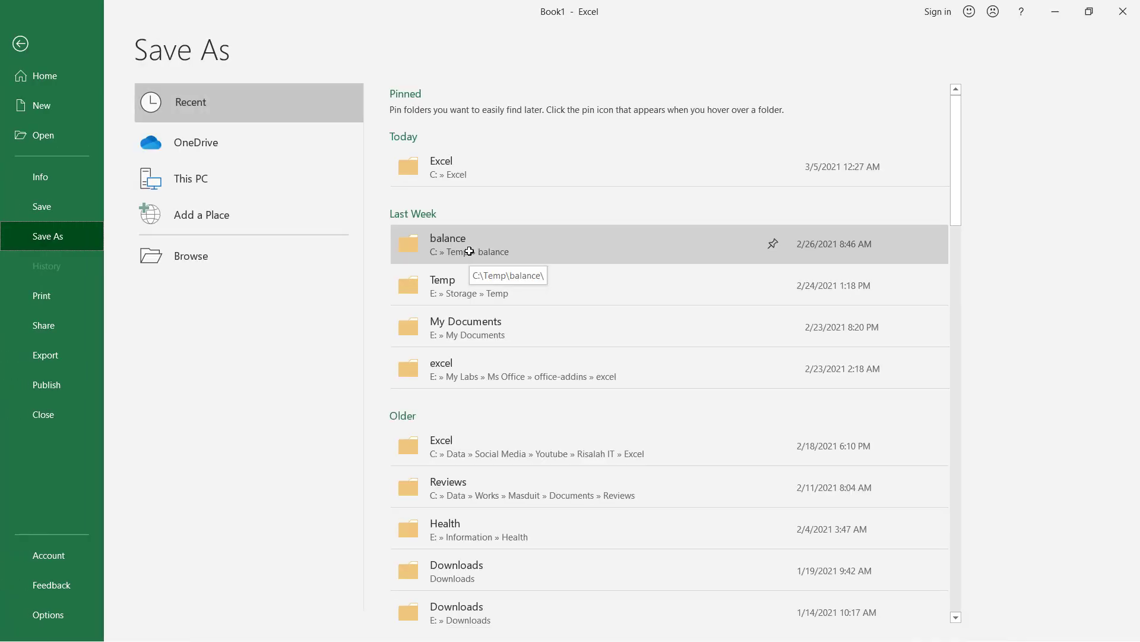
click(481, 161)
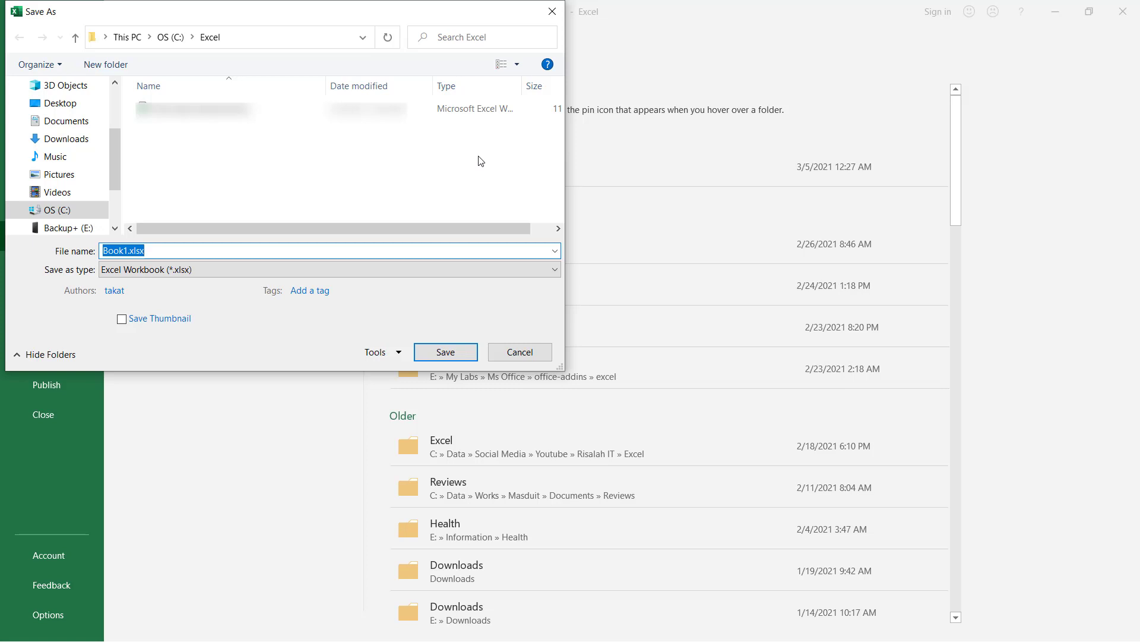
text(Praktikum2)
key(Return)
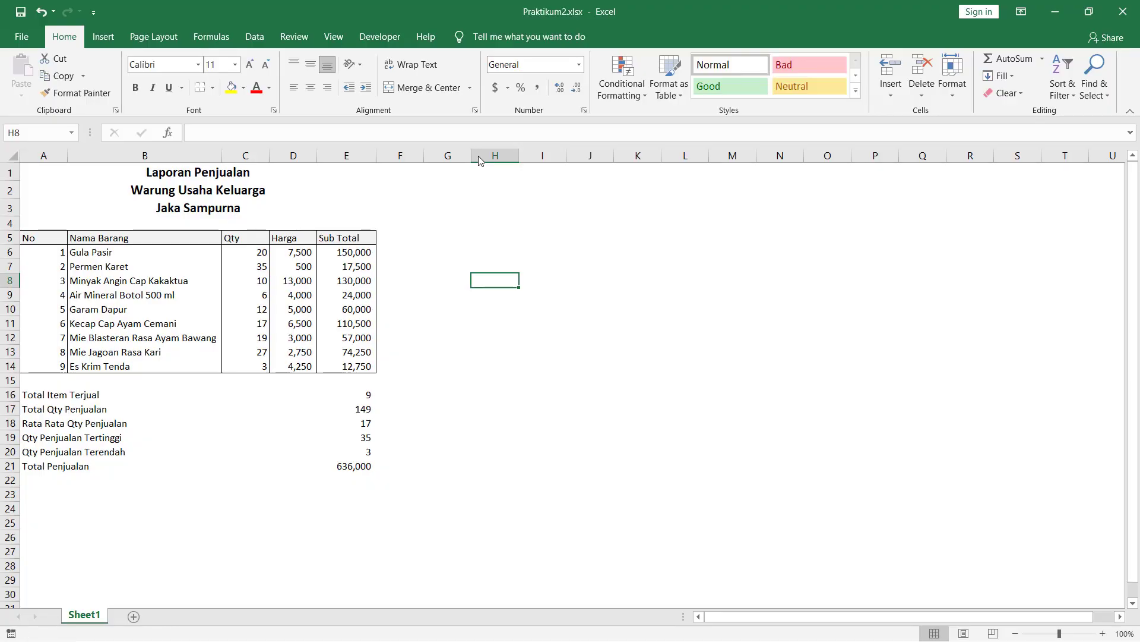
key(Up)
key(Up)
key(Up)
key(Up)
key(Up)
key(Up)
key(Up)
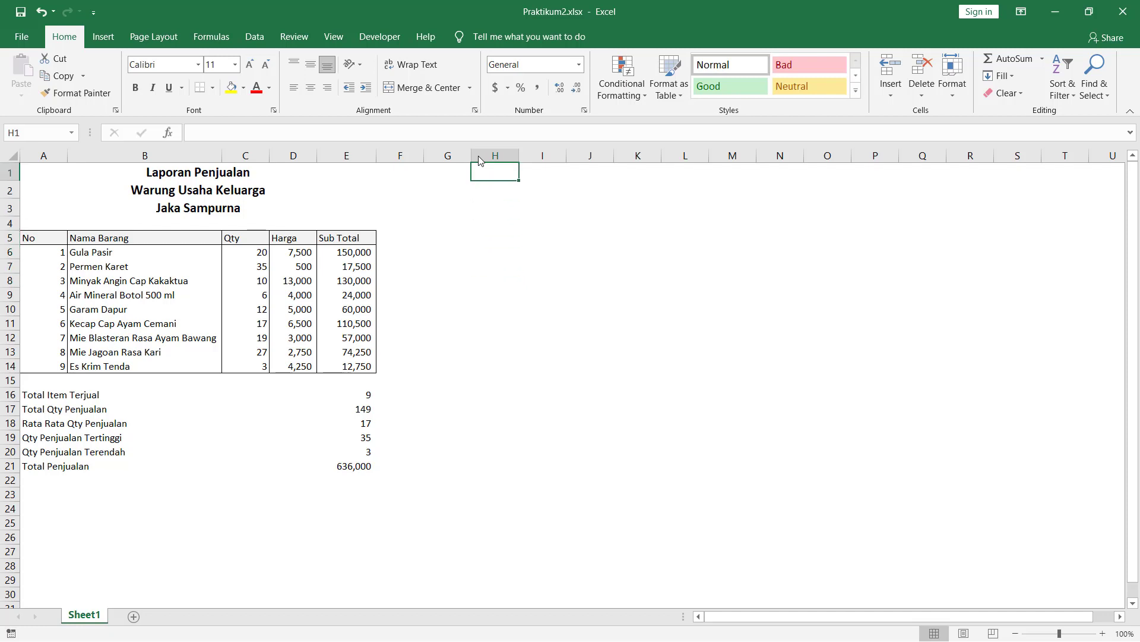
key(Left)
key(Left)
key(Left)
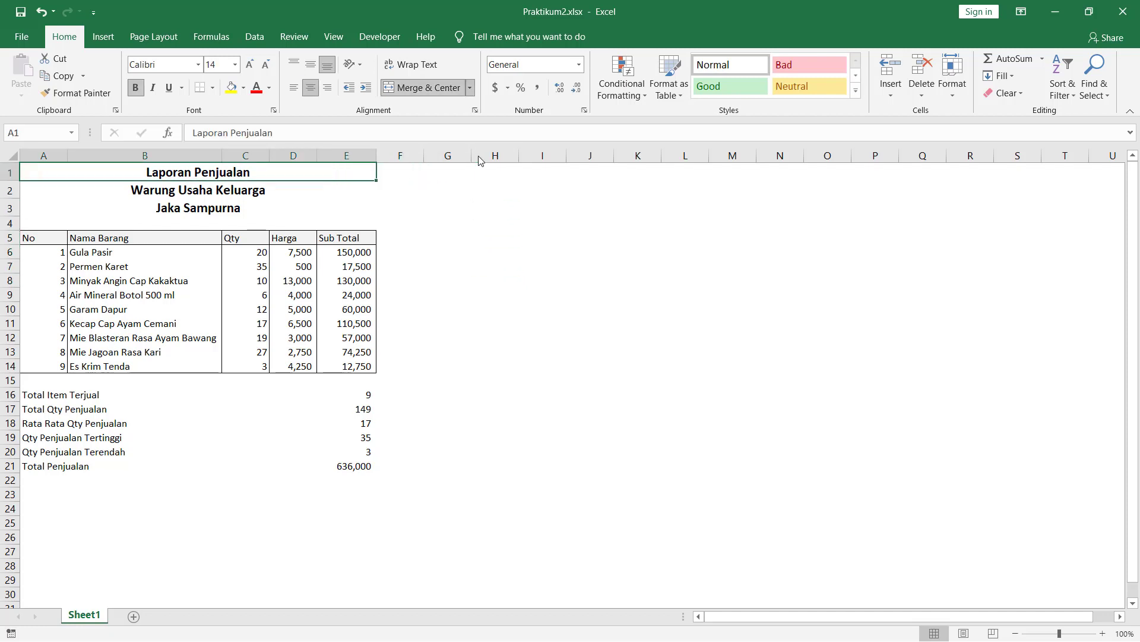
key(Down)
key(Down)
key(Down)
key(Down)
key(Down)
key(Down)
key(Down)
key(Down)
key(Down)
key(Down)
key(Down)
key(Down)
key(Down)
key(Down)
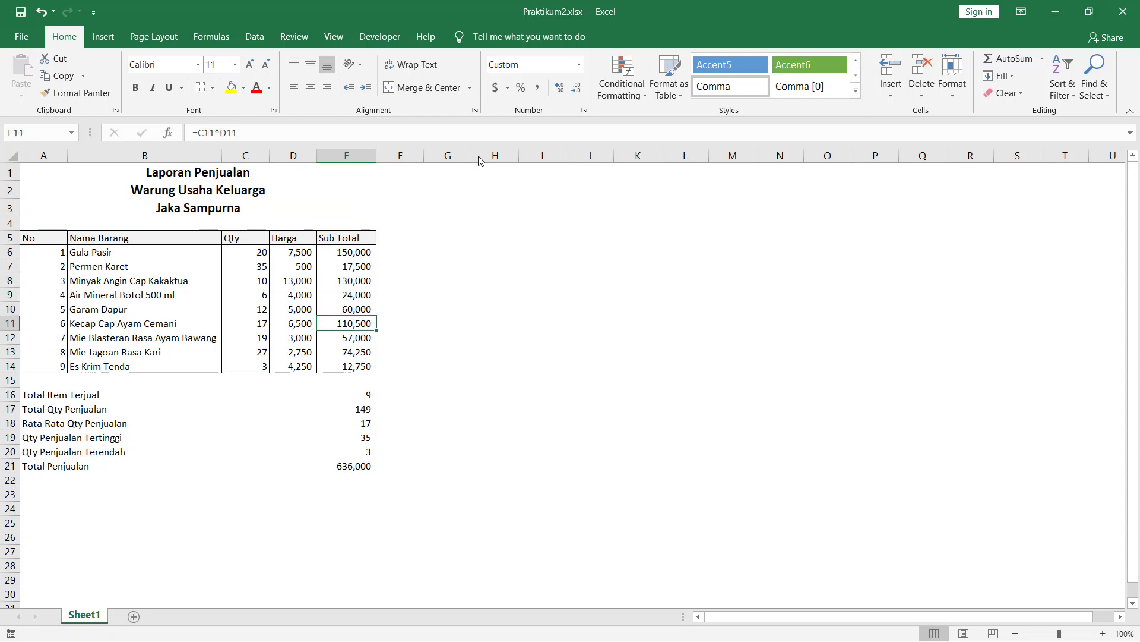
key(Left)
key(Left)
key(Left)
key(Left)
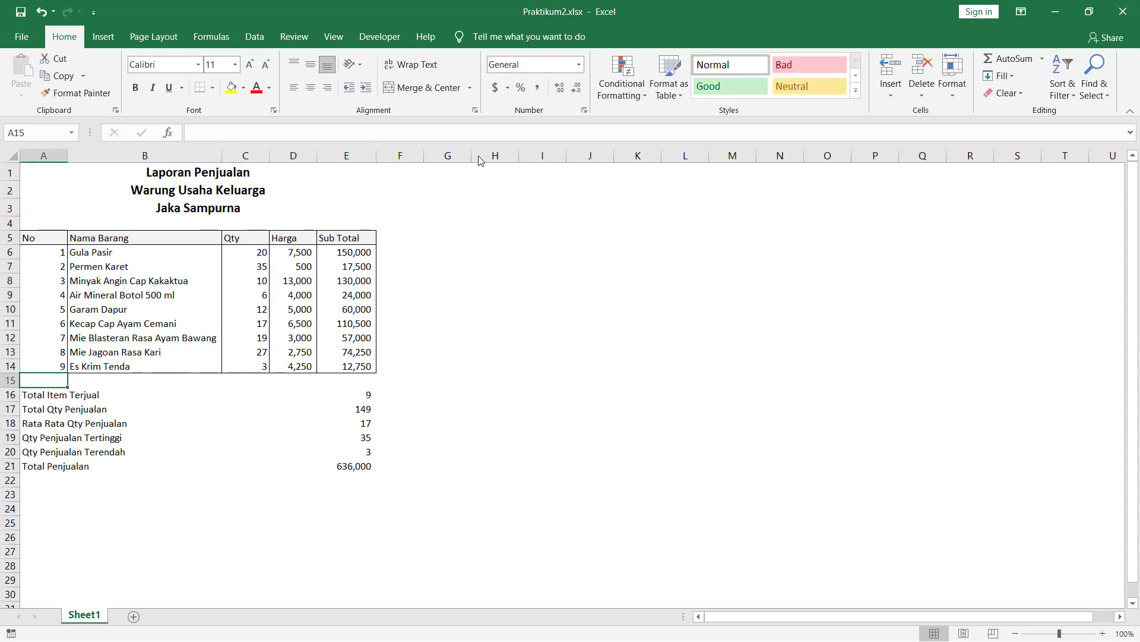
key(Down)
key(Down)
key(Up)
key(Up)
key(Up)
key(Up)
key(Up)
key(Up)
key(Up)
key(Up)
key(Up)
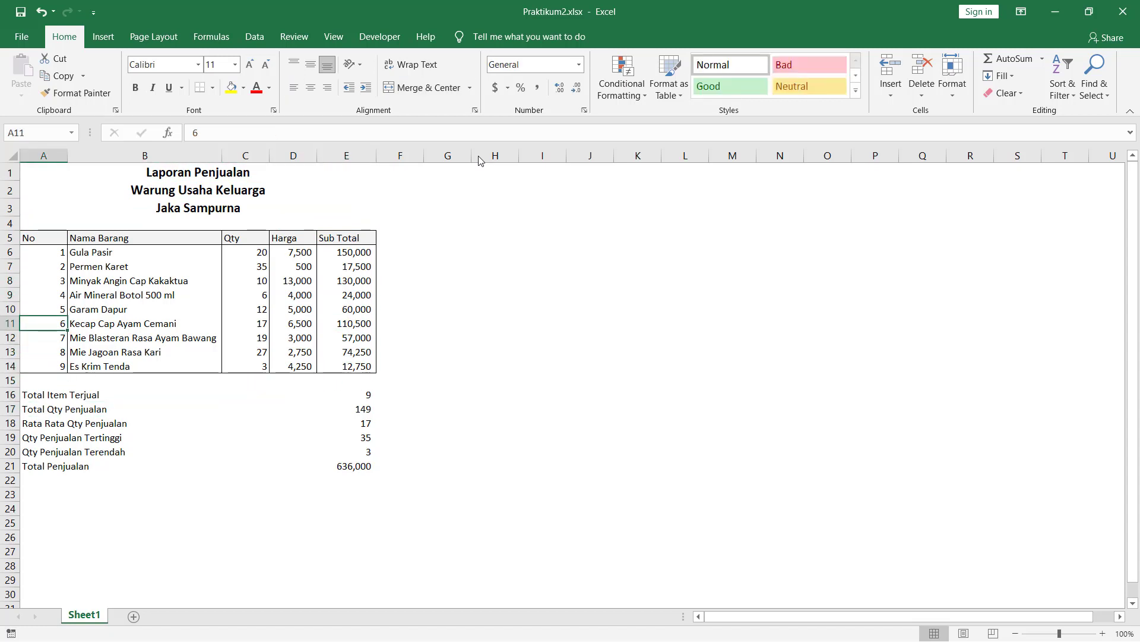
key(Up)
key(Up)
key(Up)
key(Up)
key(Up)
key(Up)
key(Up)
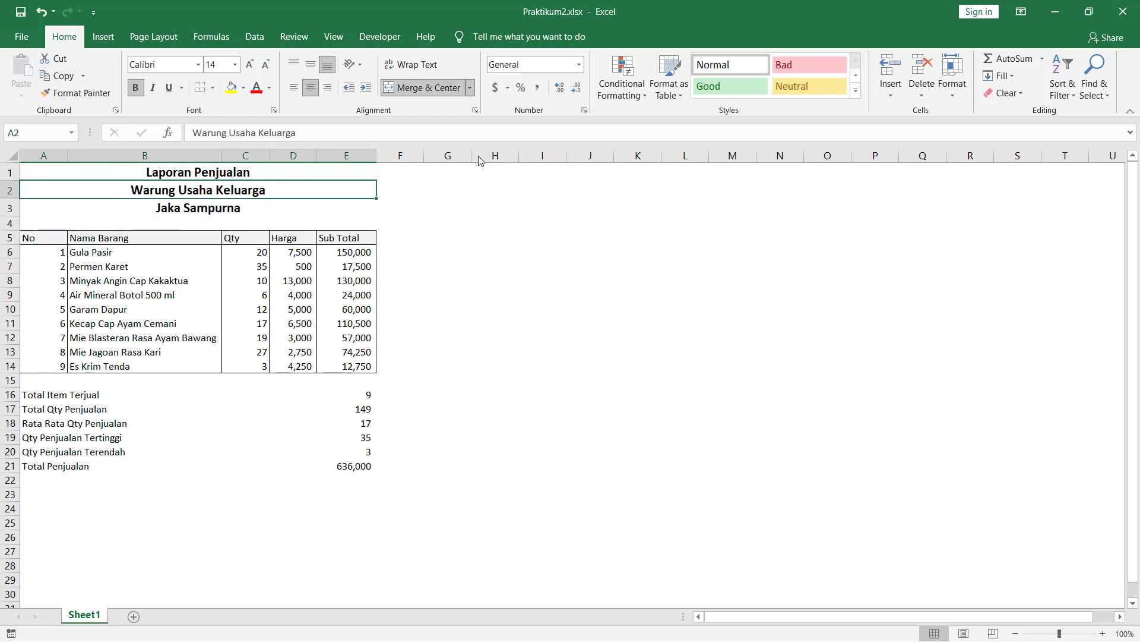
key(Down)
key(Down)
key(Down)
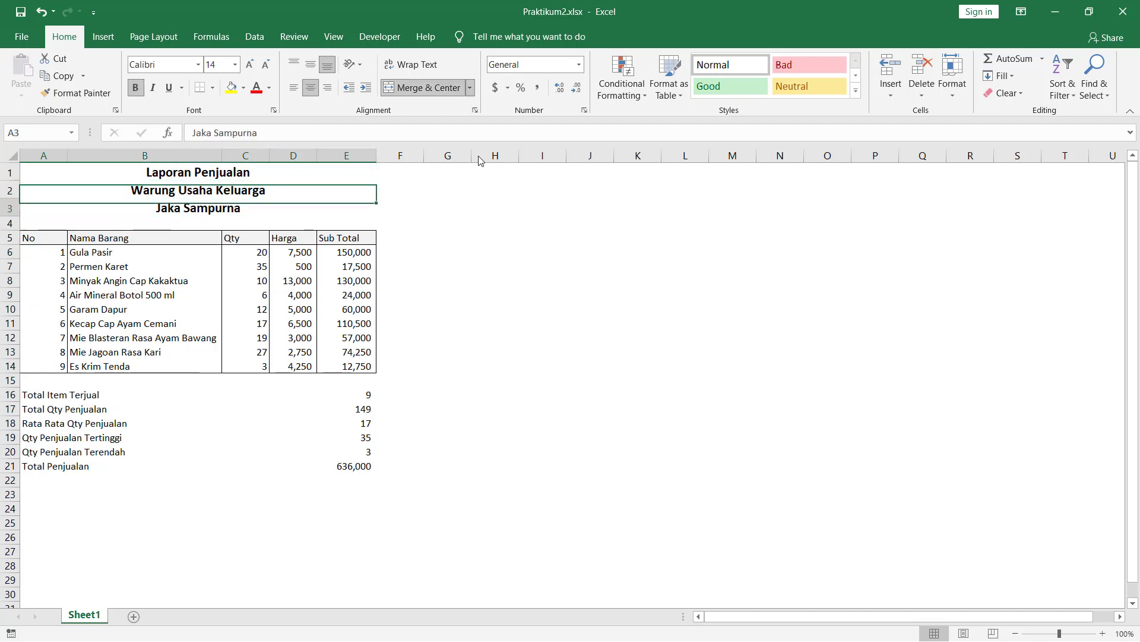
key(Down)
key(Down)
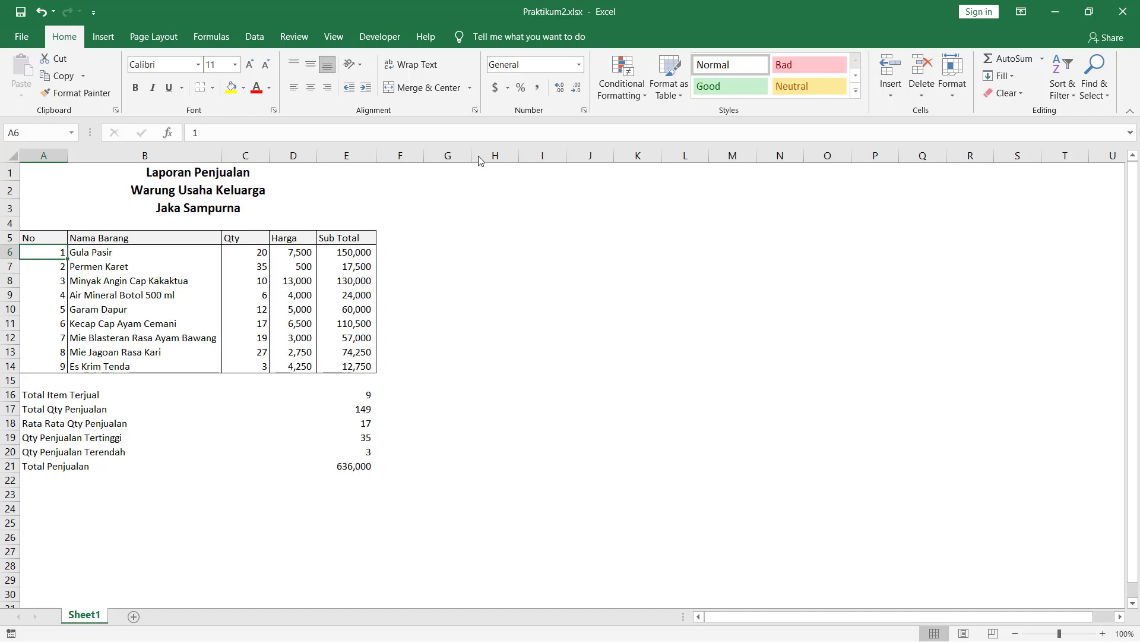
click(159, 374)
click(159, 397)
click(335, 202)
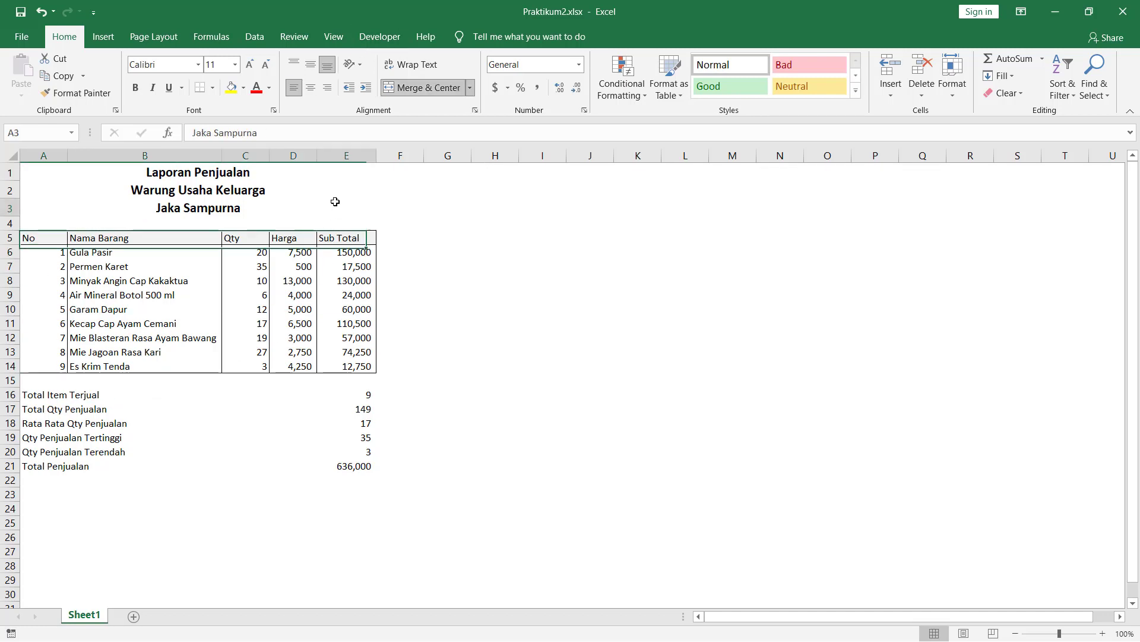
key(Up)
key(Up)
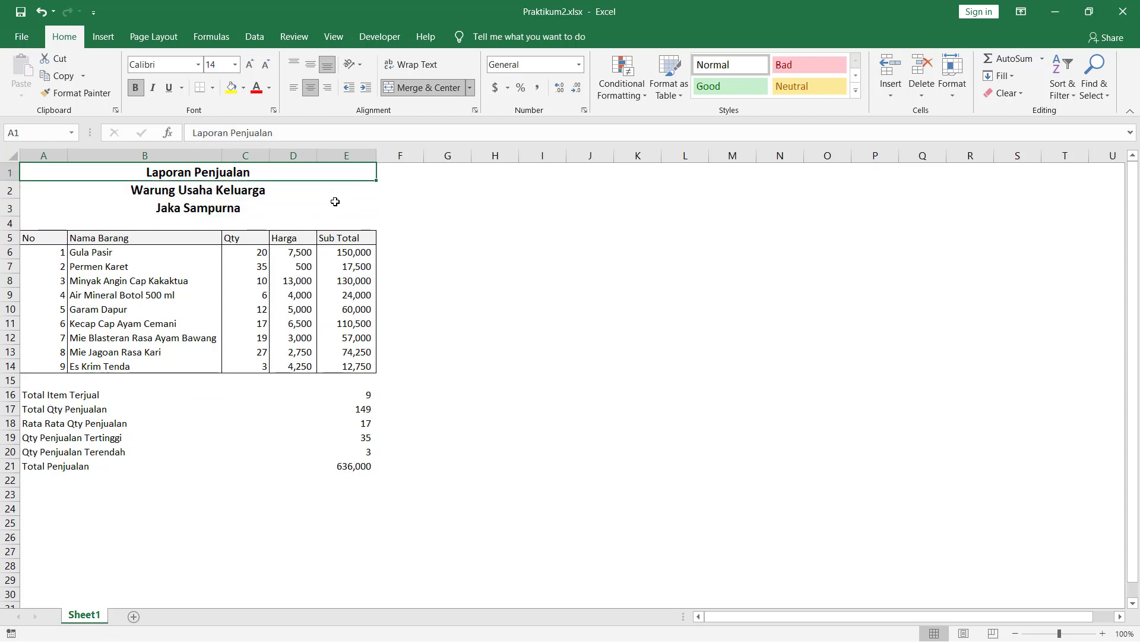
key(Down)
key(Down)
key(Down)
key(Down)
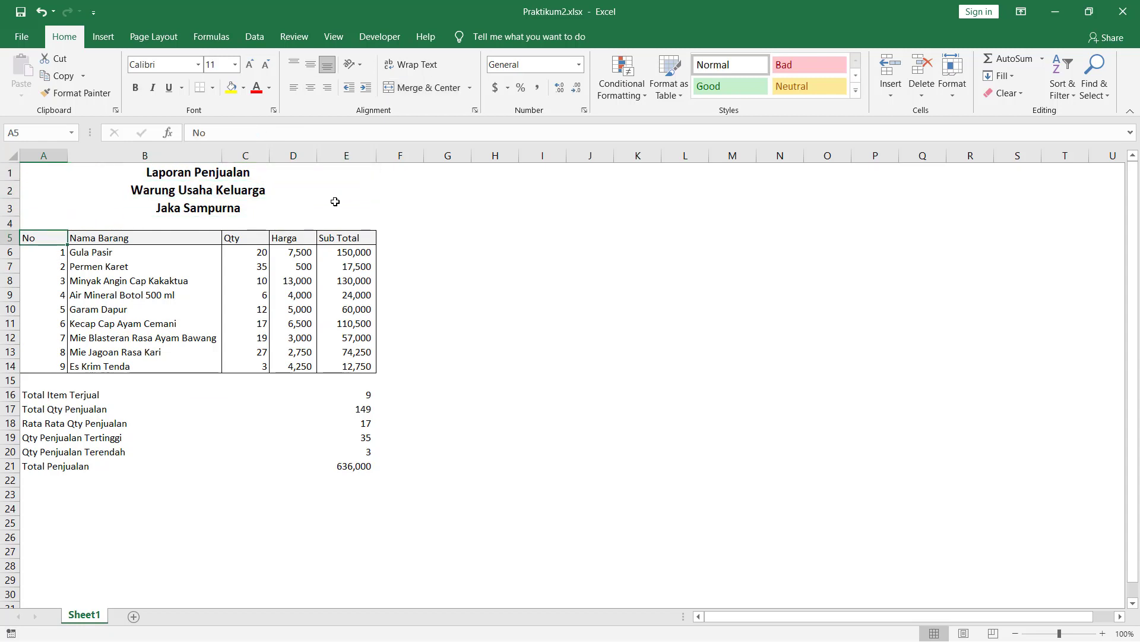
key(Up)
key(Up)
key(Up)
key(Up)
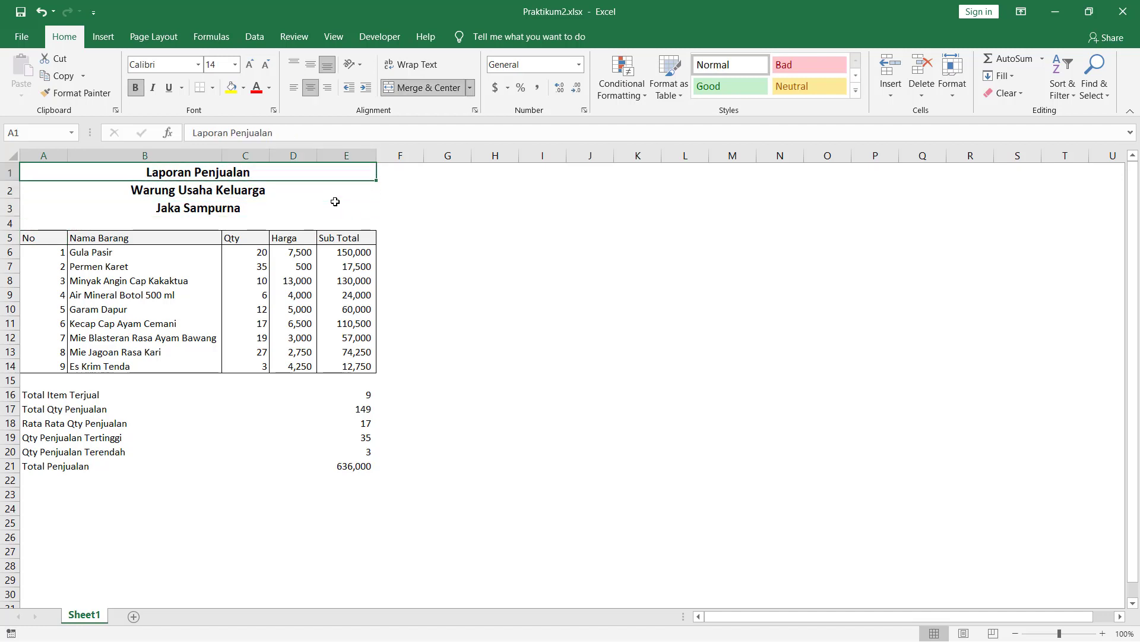
key(Down)
key(Down)
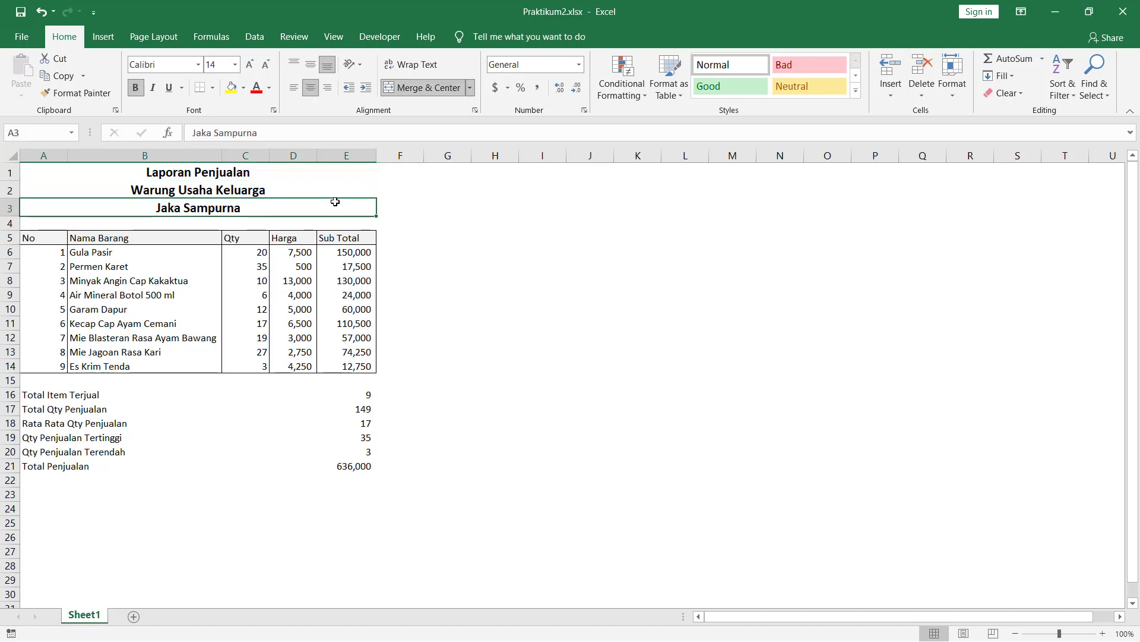
key(Down)
key(Down)
key(Down)
key(Down)
key(Down)
key(Down)
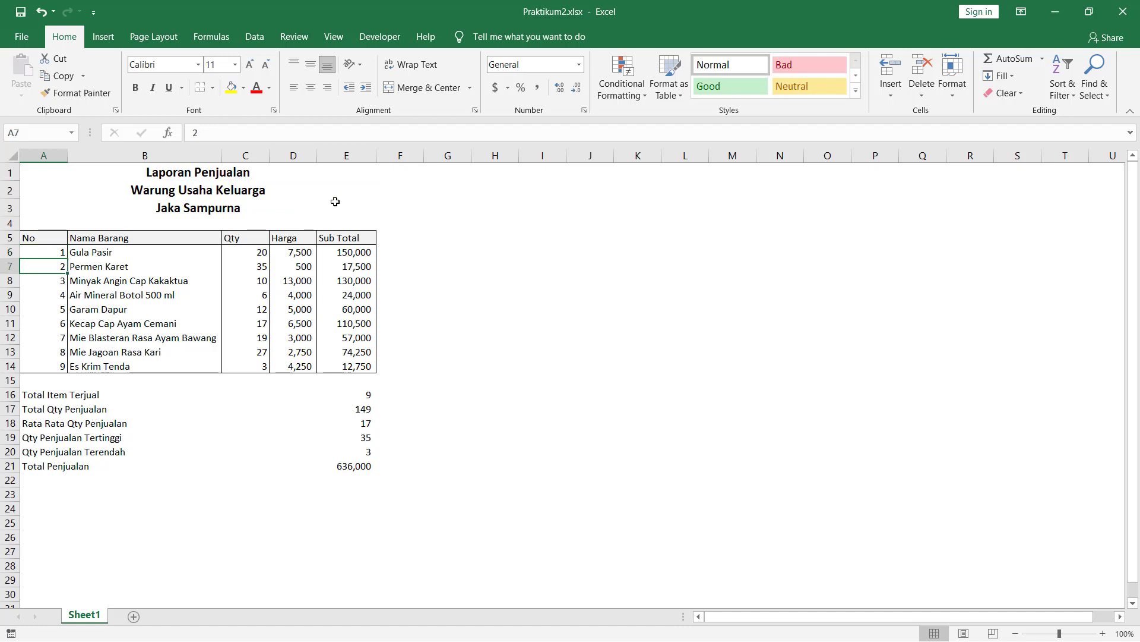